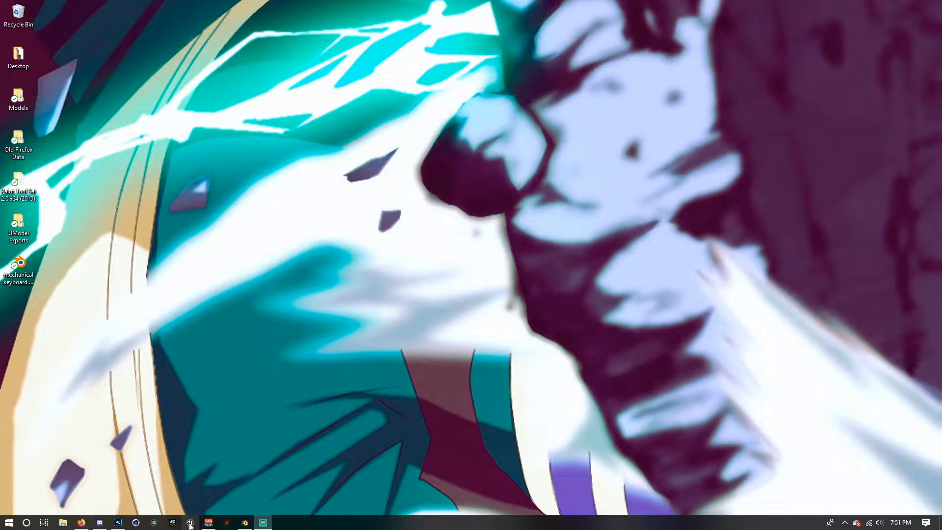
- Launch UE Viewer and check the game files path pointing to the Fortnite Paks folder
click(190, 523)
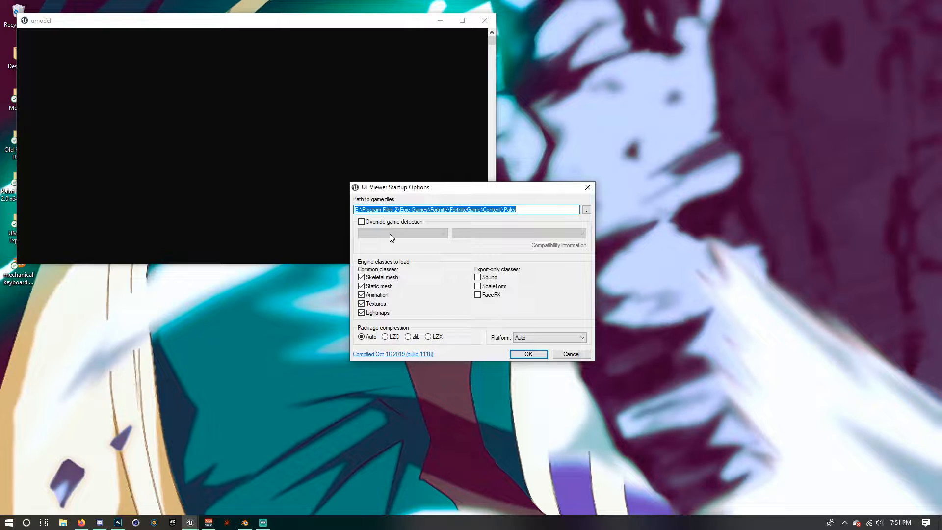
drag(531, 209, 351, 218)
drag(508, 213, 353, 211)
drag(524, 210, 327, 213)
click(524, 212)
drag(526, 209, 326, 208)
- Override game detection with Unreal engine 4, version Unreal engine 4.23, and accept the startup options
click(361, 222)
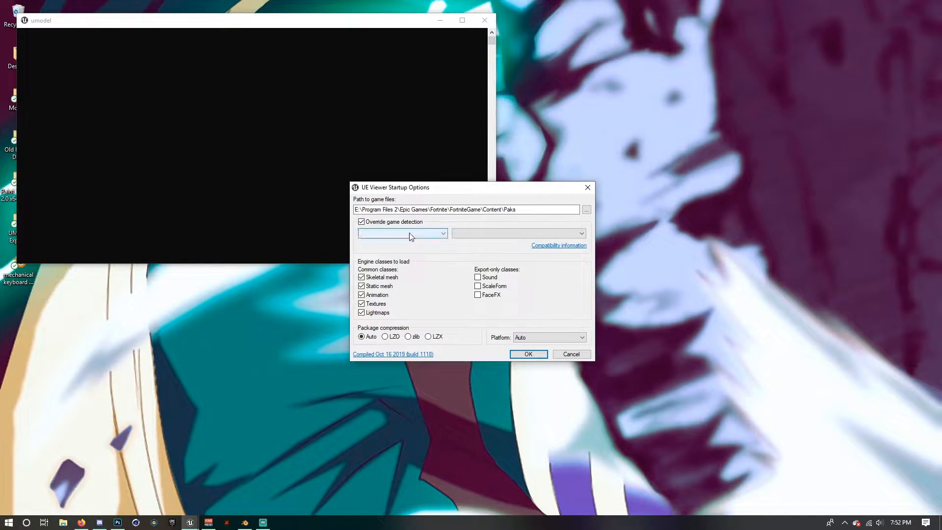
click(422, 237)
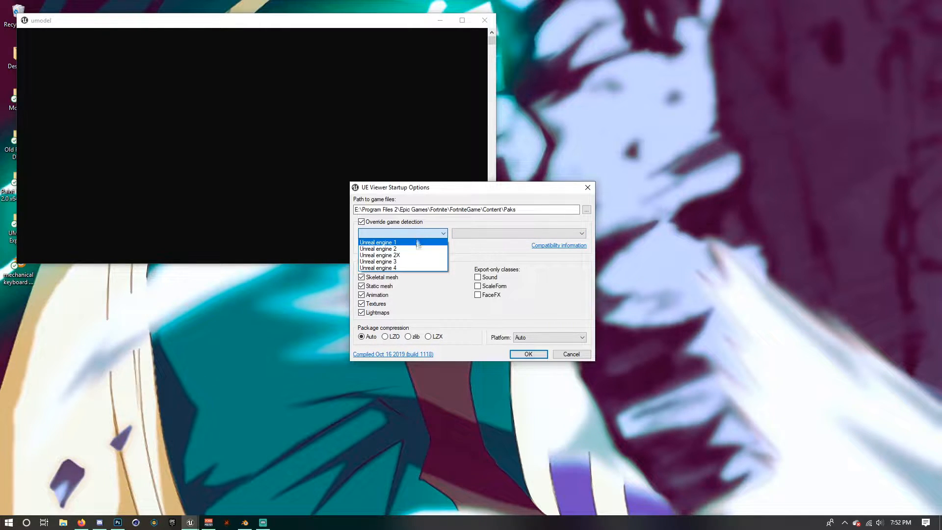
click(402, 268)
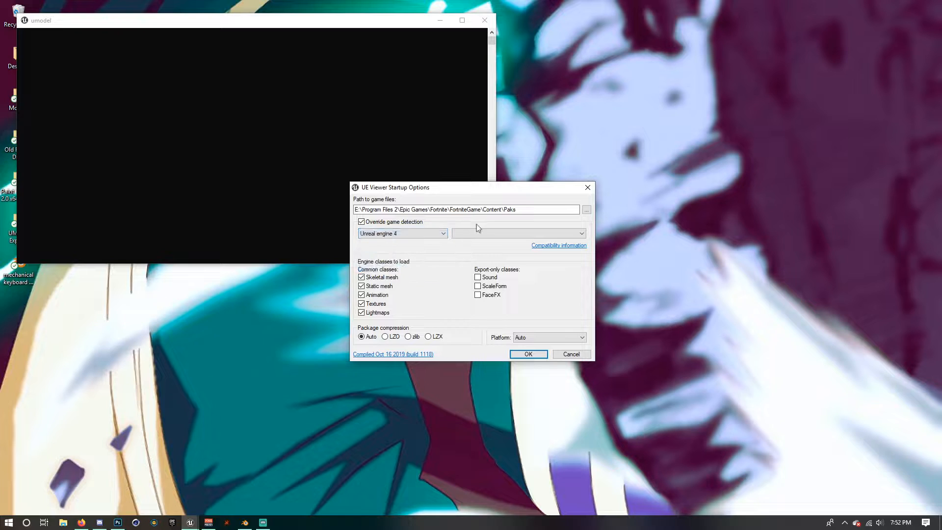
click(479, 234)
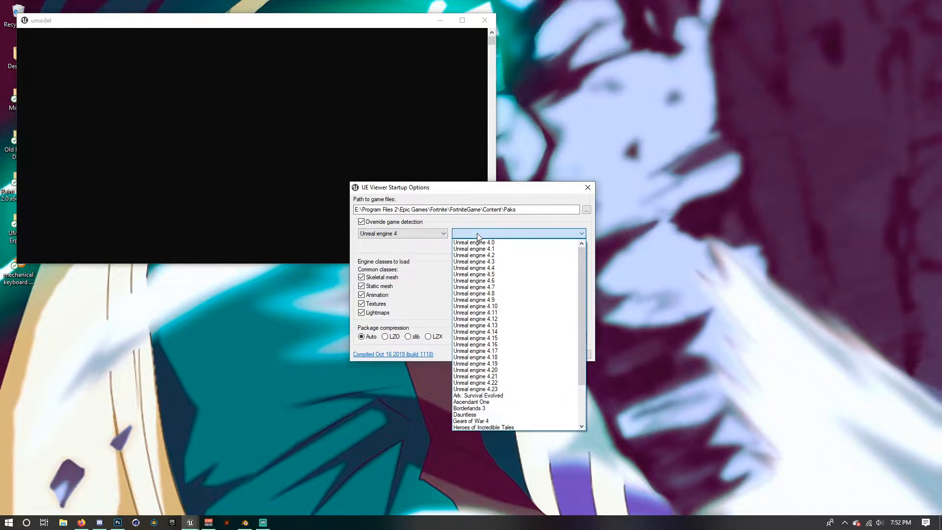
click(493, 389)
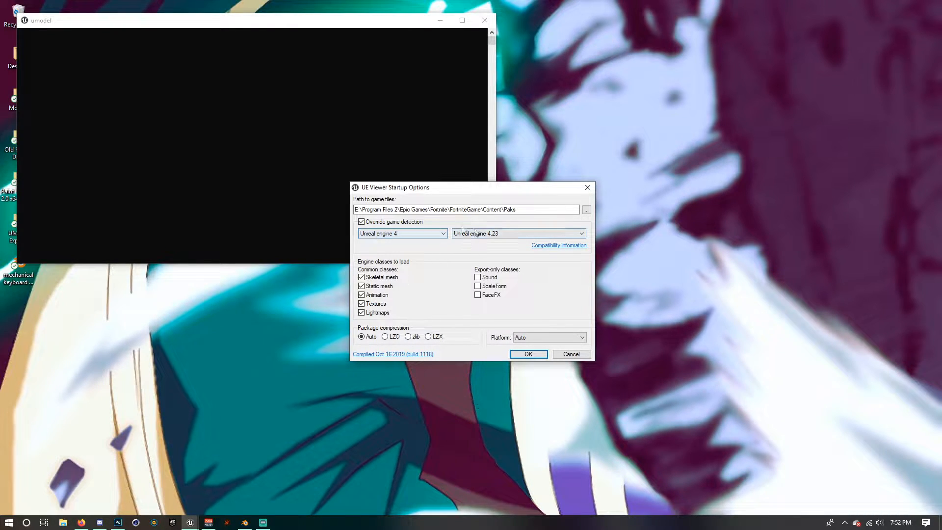
click(520, 355)
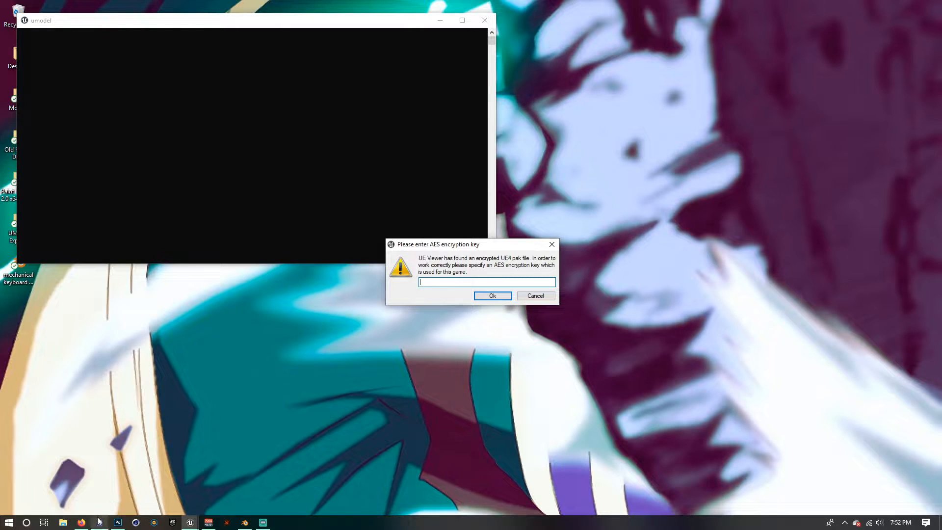
- Paste the AES encryption key for the encrypted pak files and confirm it
key(ctrl+v)
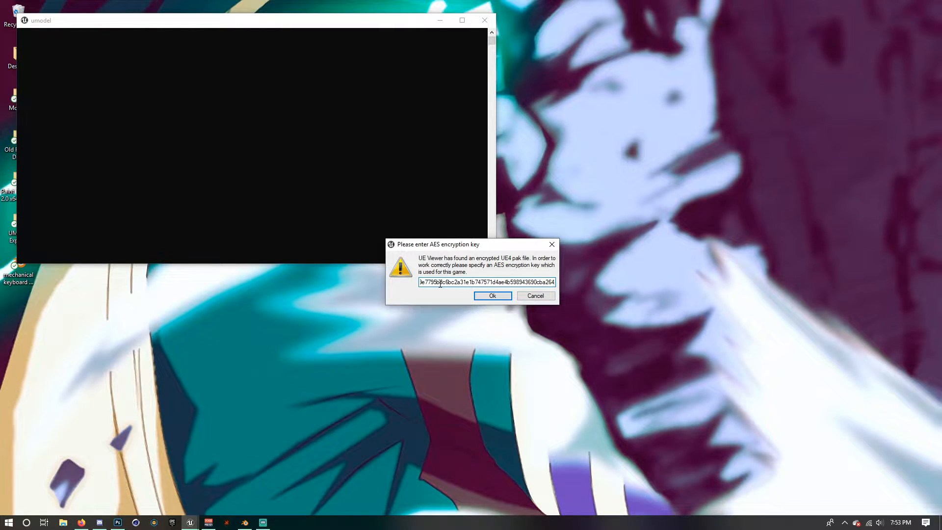
drag(458, 283, 554, 283)
click(543, 282)
click(493, 295)
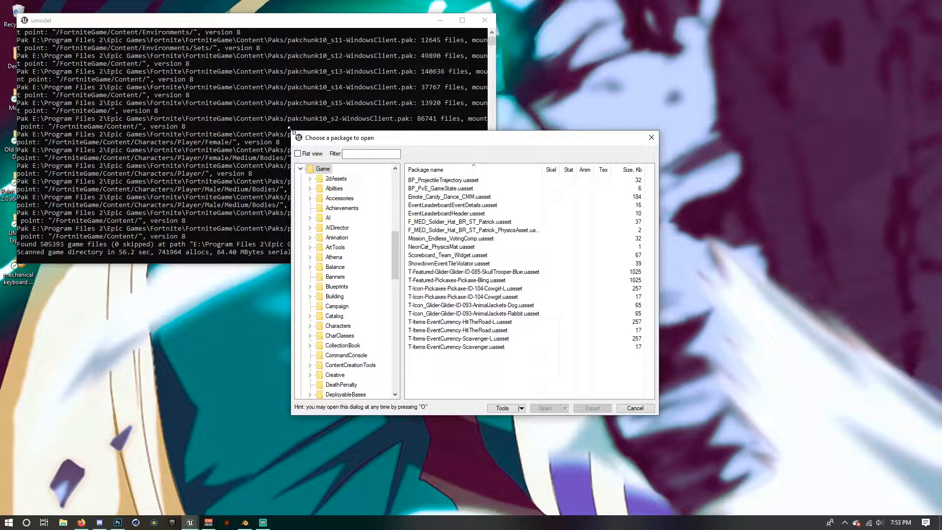
- Enlarge the package selection window to nearly fill the screen and expand the Characters and Player folders under Game
drag(289, 130, 3, 4)
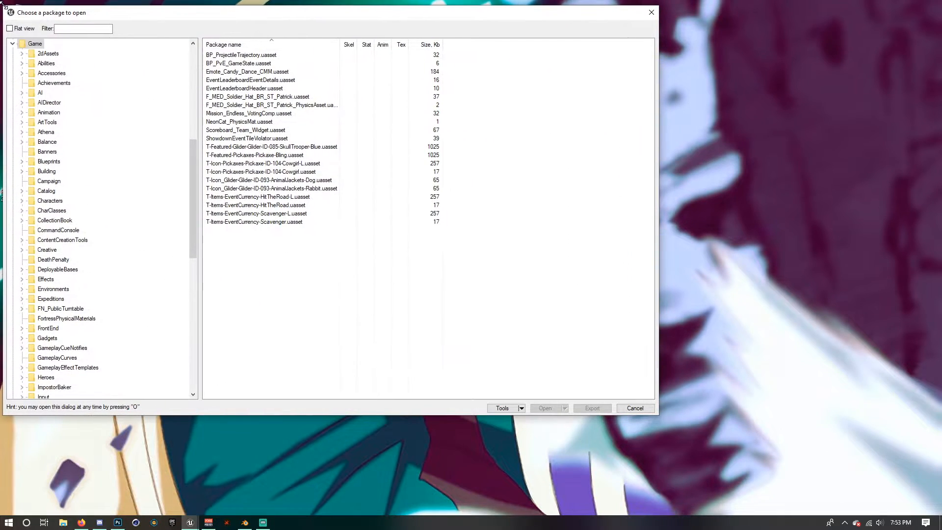
drag(658, 415, 936, 509)
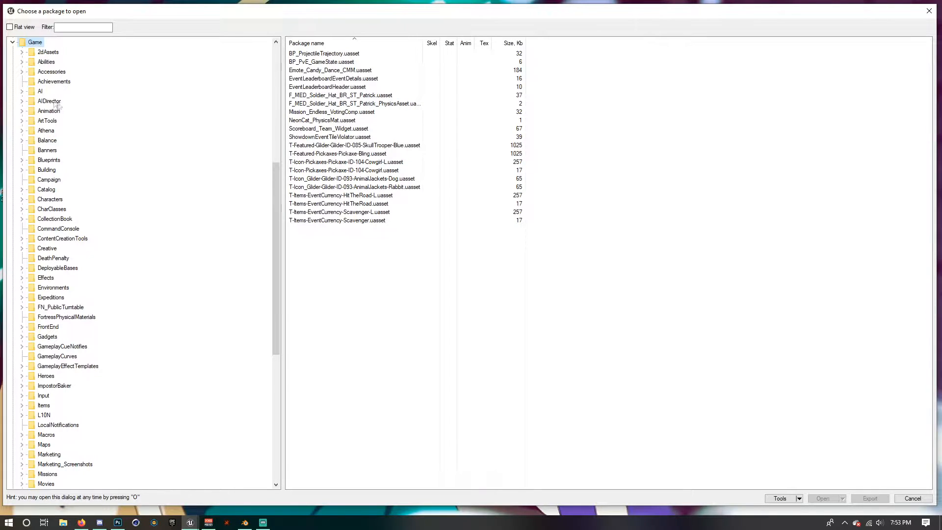
click(53, 200)
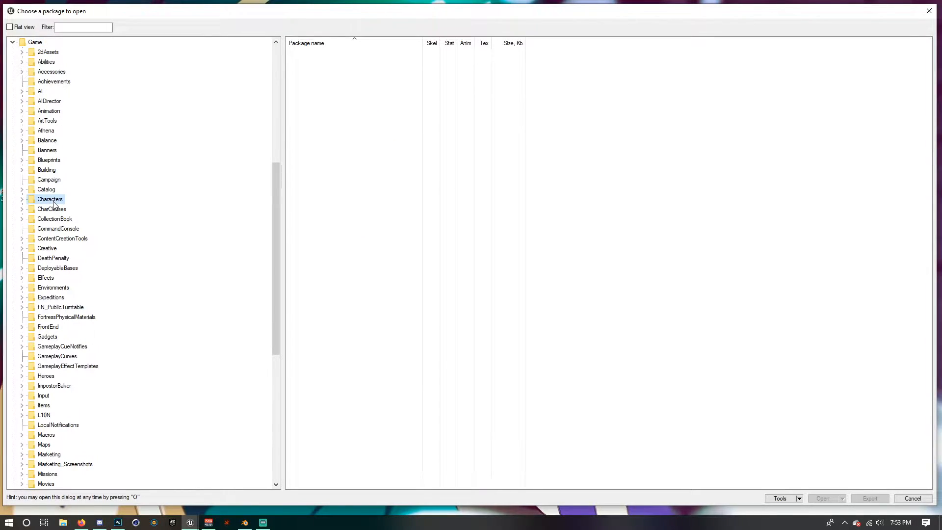
click(22, 200)
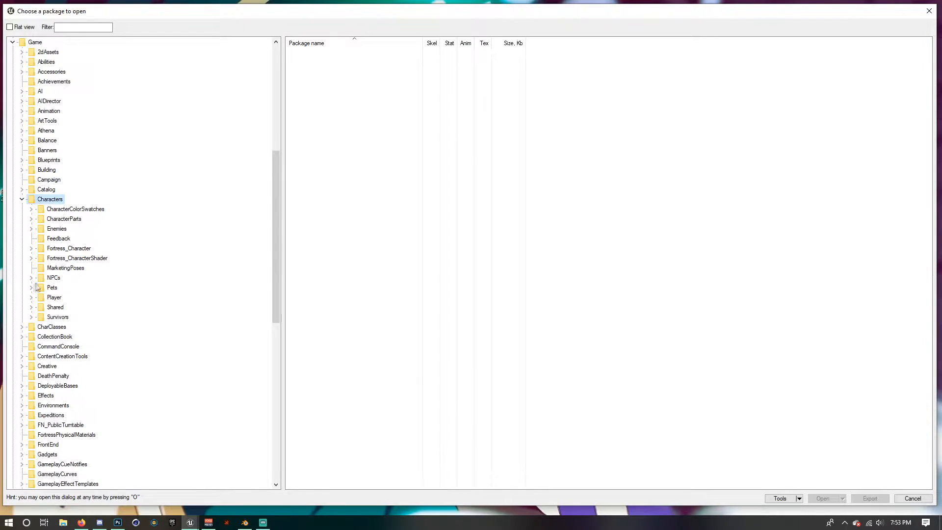
click(31, 299)
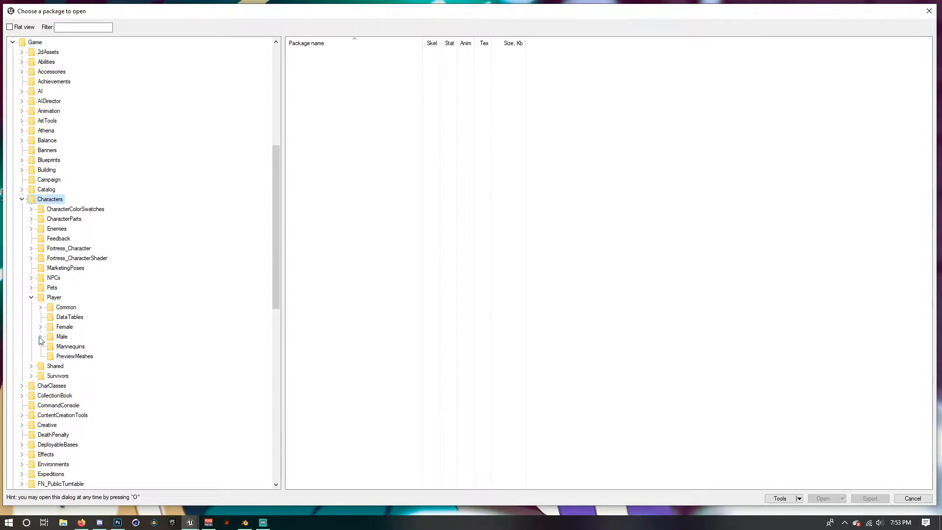
- Expand the Female folder under Player and its Medium subfolder
click(68, 317)
click(65, 308)
click(68, 356)
click(63, 327)
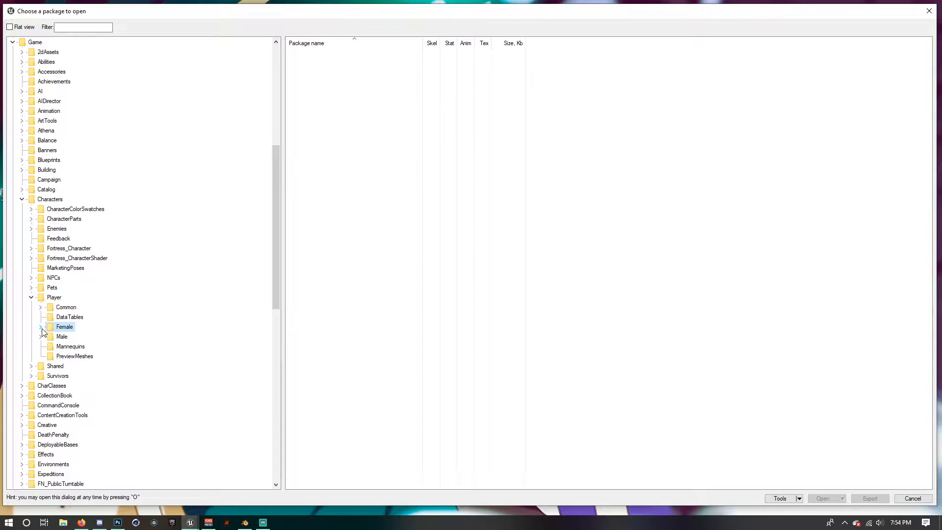
click(41, 328)
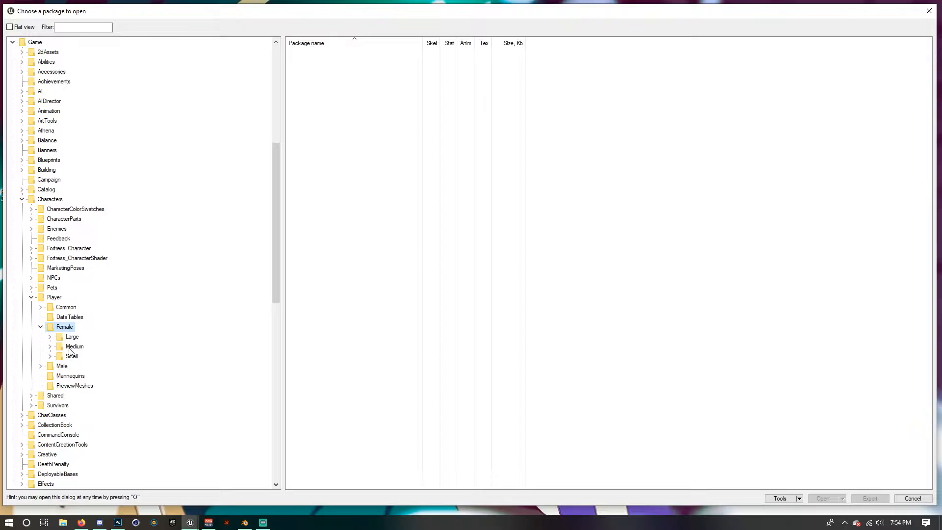
click(57, 347)
click(50, 347)
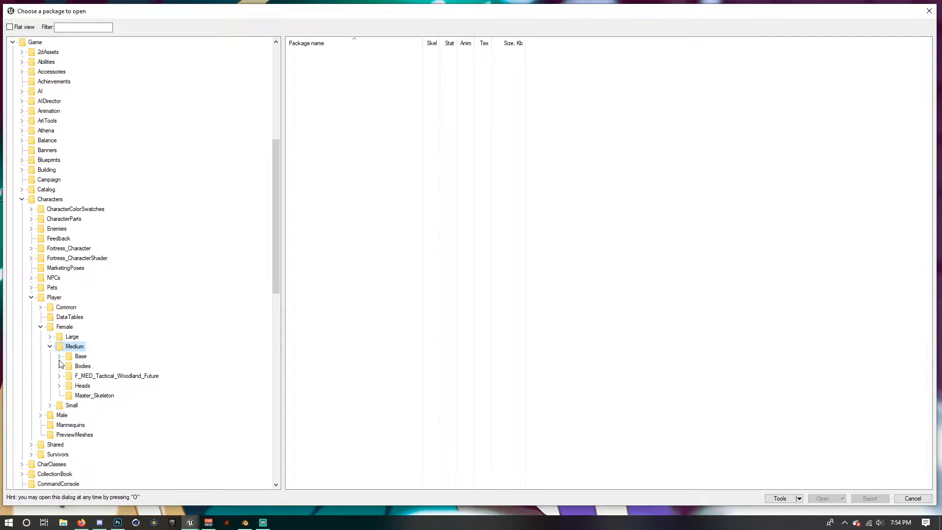
- Go through the subfolders of Medium and expand the Bodies folder
click(82, 366)
click(82, 385)
ctrl+click(86, 369)
click(86, 376)
click(81, 357)
click(82, 375)
click(84, 366)
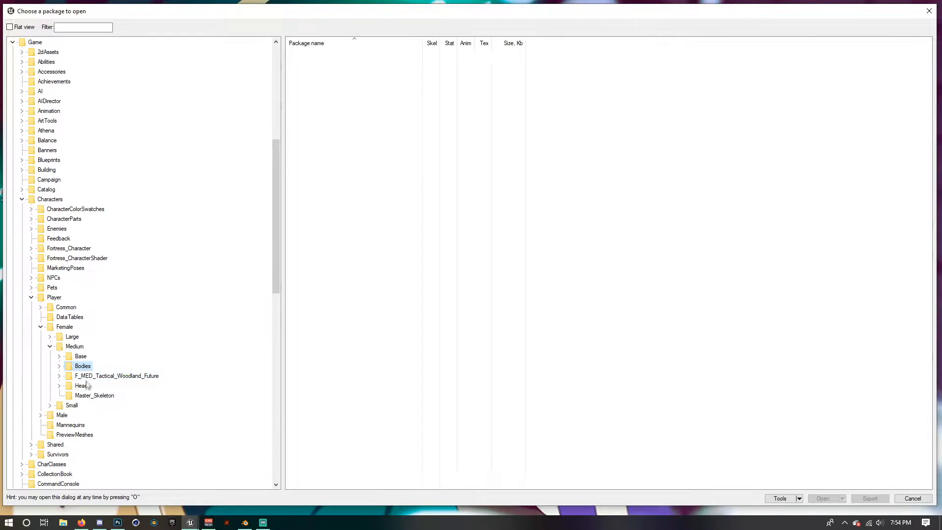
click(59, 366)
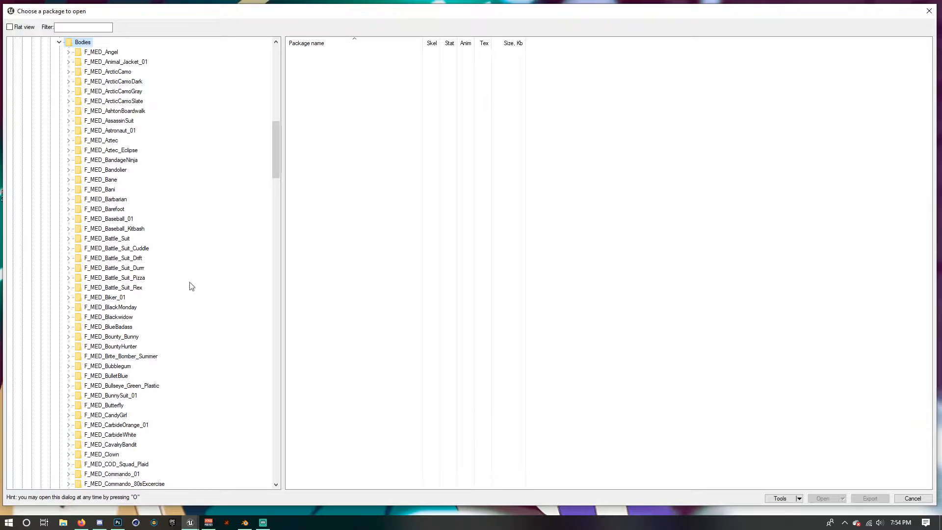
- Find F_MED_Hoodie_Bandit among the bodies, expand it and list the contents of its Meshes folder
scroll(175, 322, down, 12)
scroll(121, 377, down, 6)
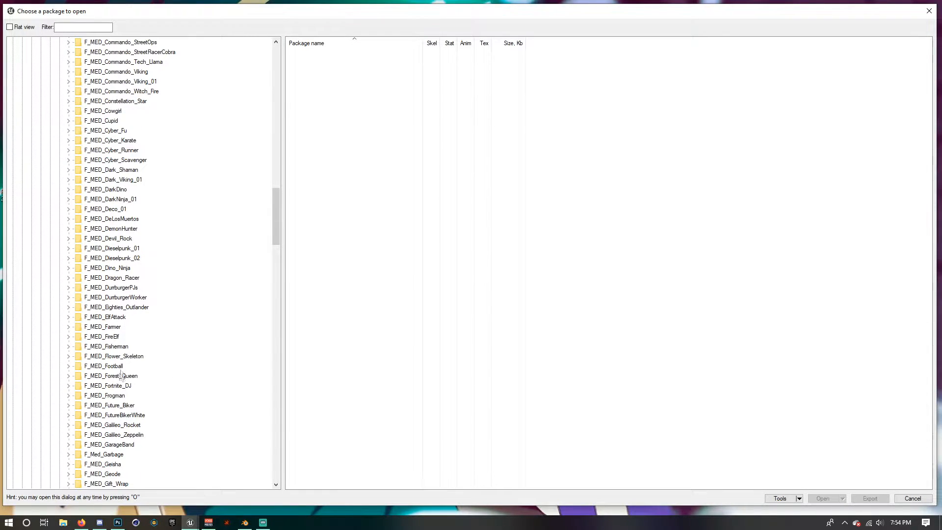
scroll(122, 363, down, 4)
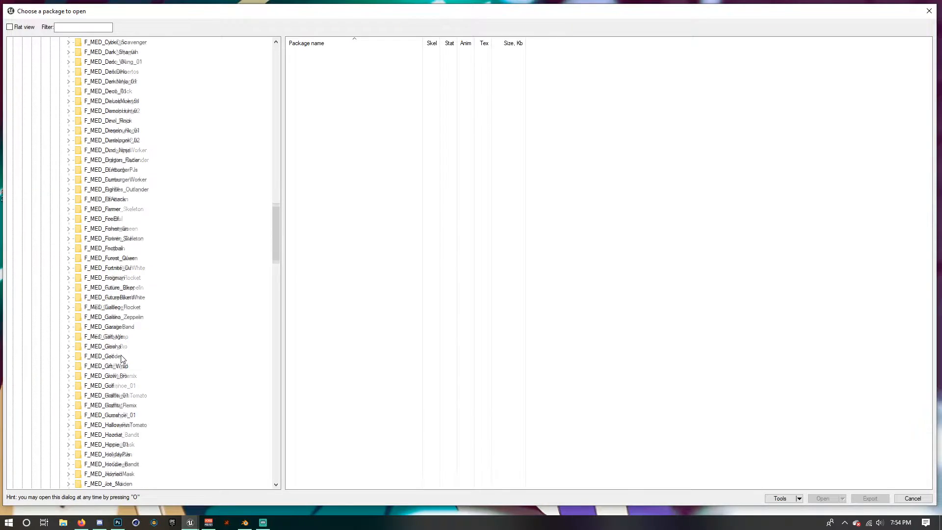
click(124, 434)
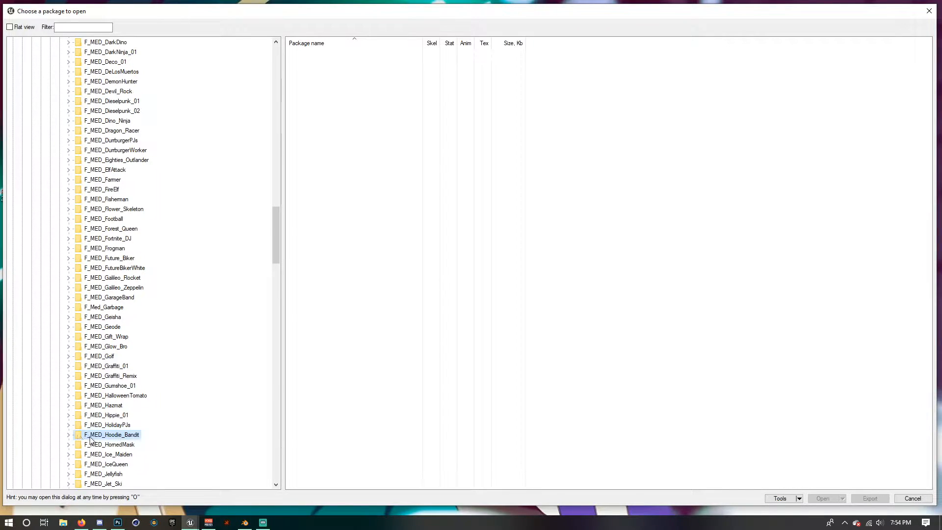
click(68, 435)
scroll(128, 462, down, 2)
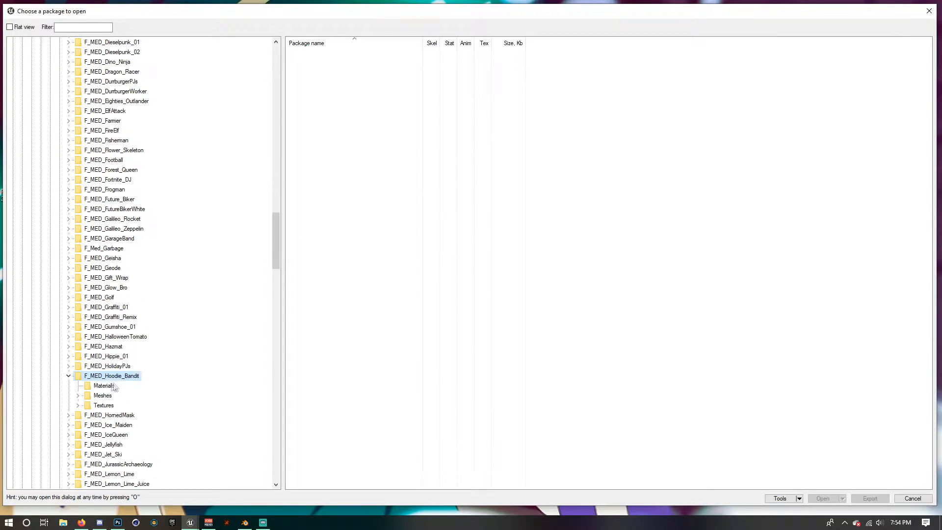
click(103, 396)
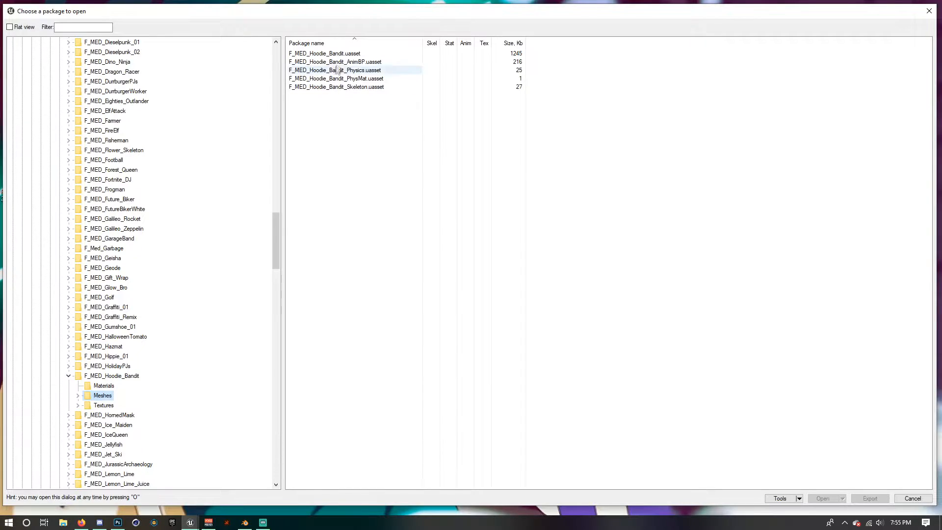
- Look through the mesh, physics and skeleton packages in the Meshes folder
click(355, 55)
drag(360, 96, 336, 46)
click(311, 54)
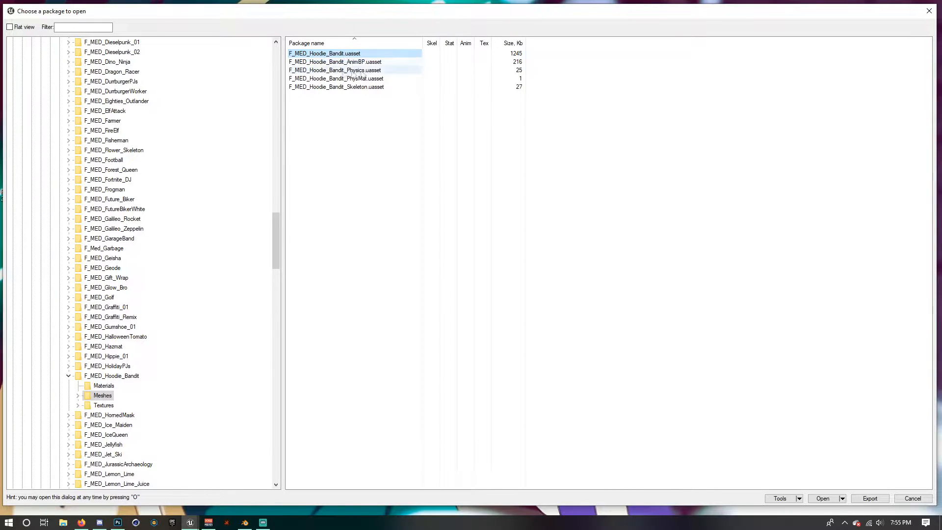
key(Down)
key(Down)
key(Down)
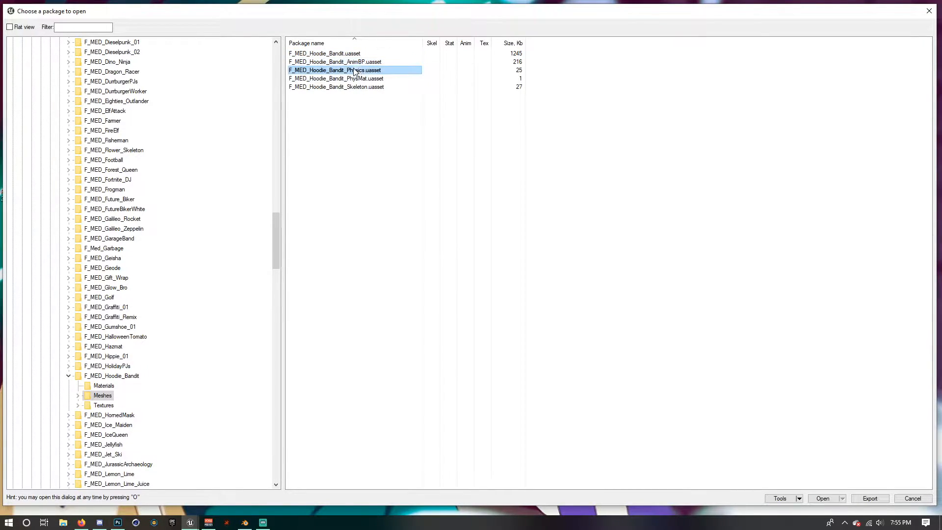
click(366, 89)
click(386, 103)
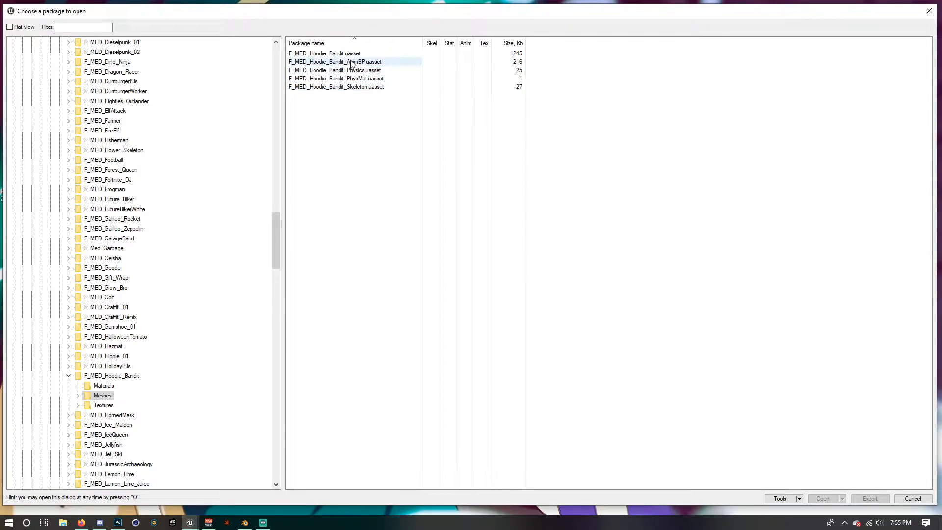
- Open the F_MED_Hoodie_Bandit.uasset package and inspect the body mesh in the viewer
double_click(351, 54)
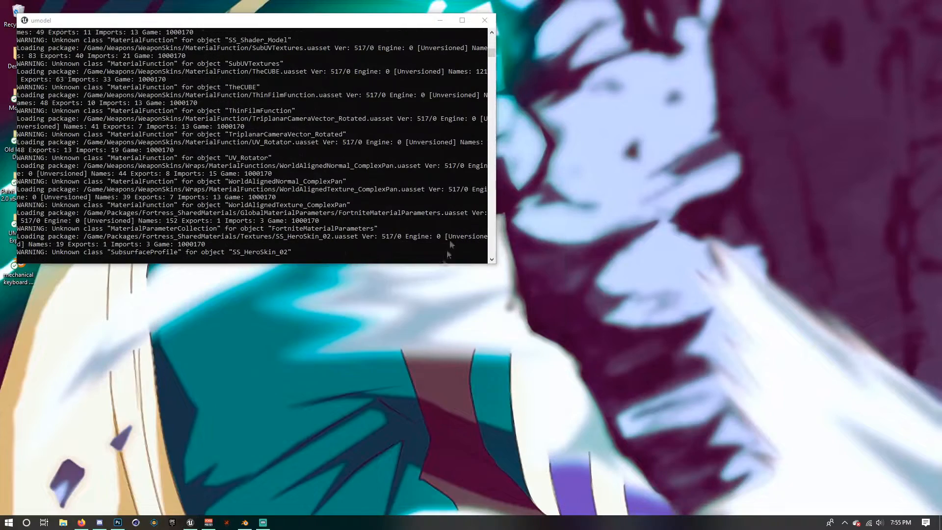
drag(467, 234, 471, 162)
mouse_move(524, 227)
mouse_down()
mouse_move(515, 265)
mouse_move(517, 229)
mouse_up()
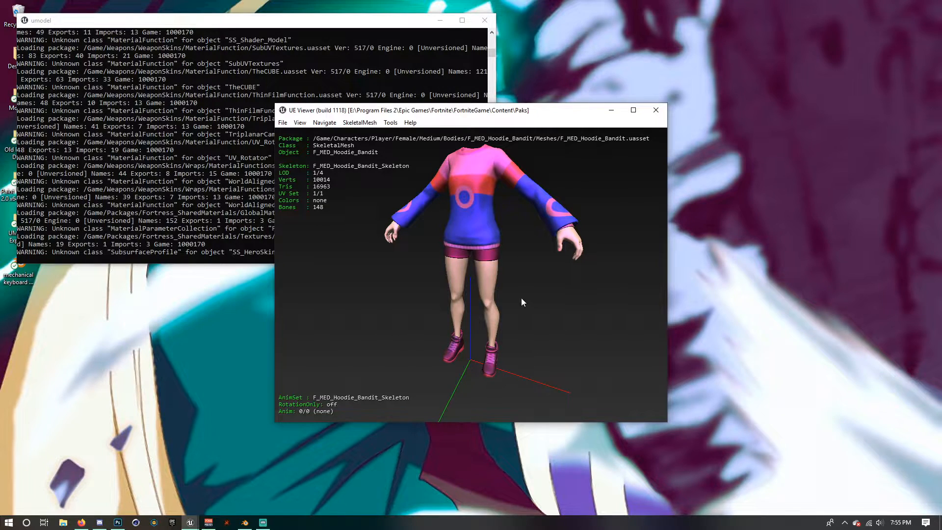
- Open F_MED_Hoodie_Bandit_FaceAcc.uasset from the Parts folder inside Meshes and inspect the hood model in the viewer
key(o)
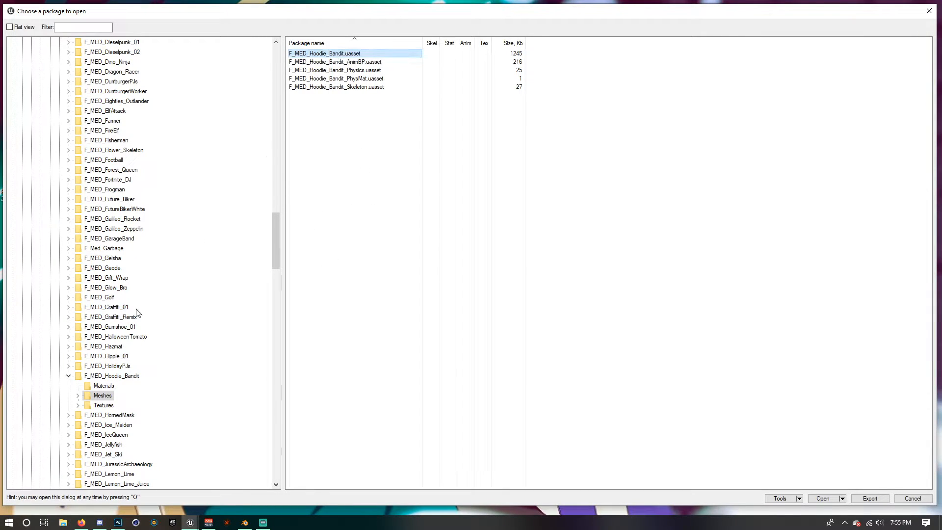
click(78, 398)
click(78, 395)
click(108, 406)
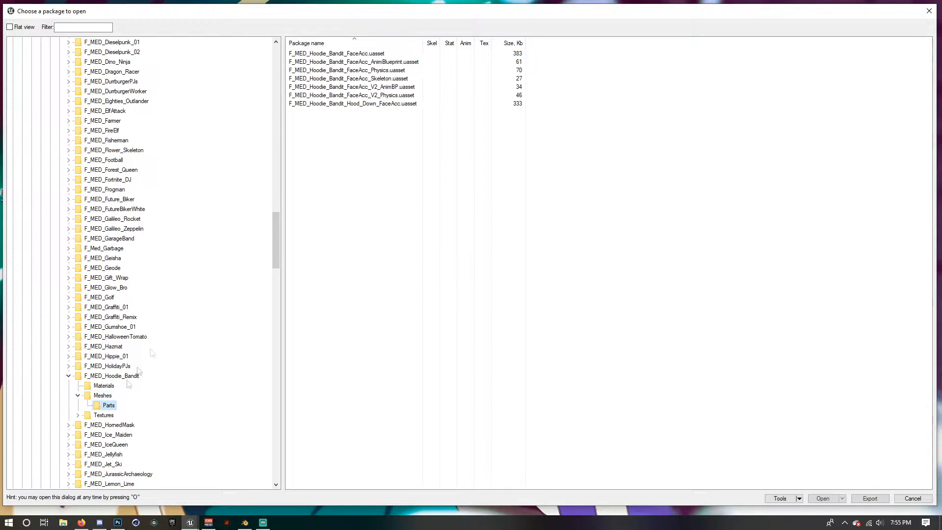
double_click(371, 54)
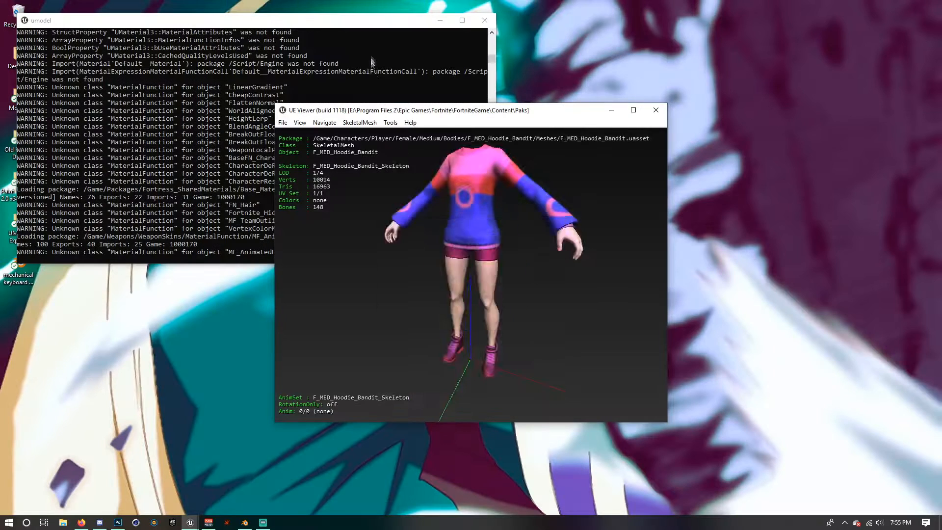
mouse_move(463, 252)
mouse_down()
mouse_move(564, 252)
mouse_move(463, 252)
mouse_up()
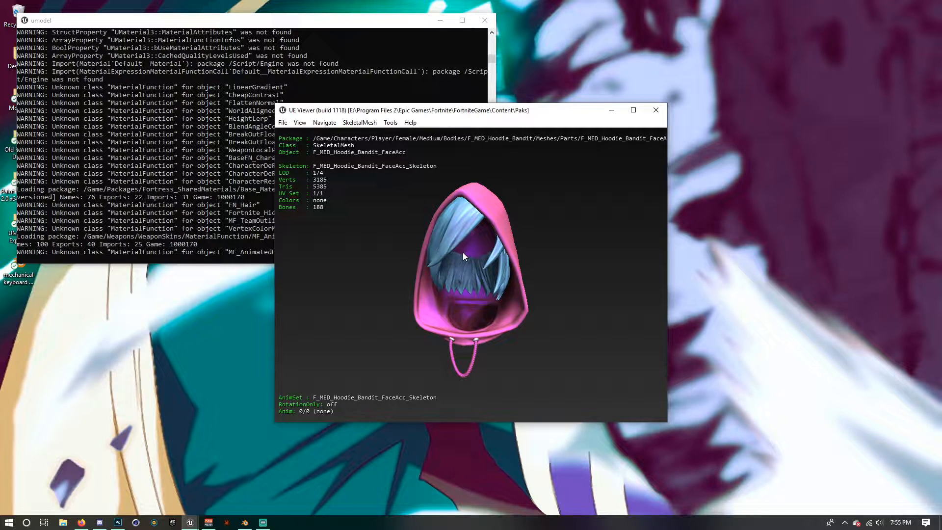
drag(463, 253, 498, 251)
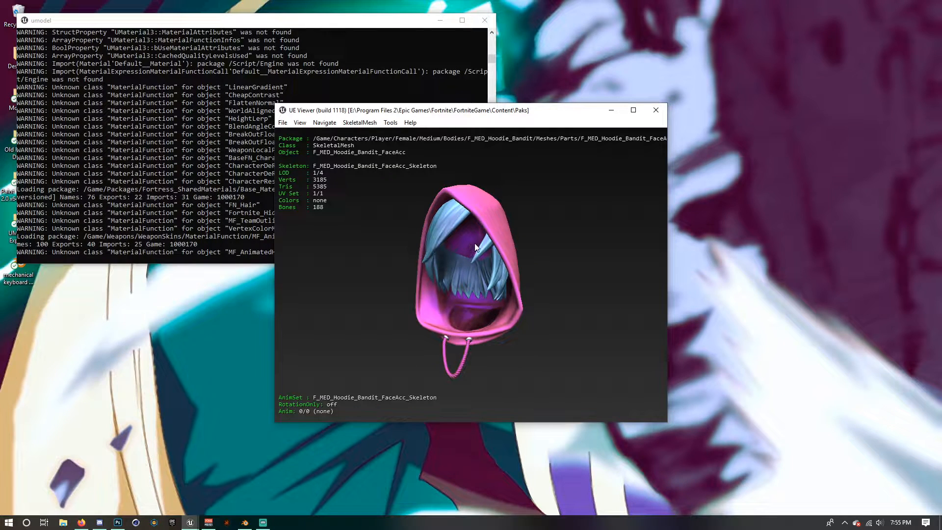
- Return to the package list, collapse the F_MED_Hoodie_Bandit folder and start exporting the folder's content
key(o)
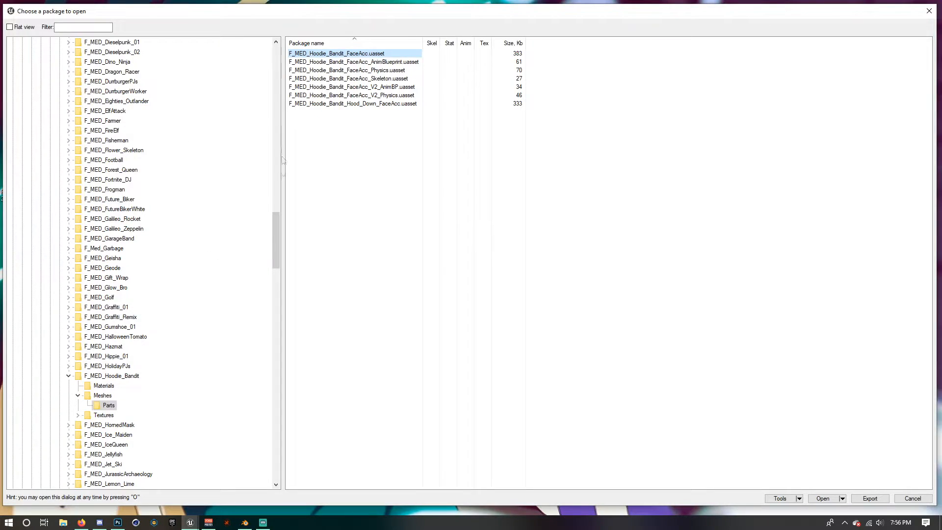
click(78, 395)
click(98, 377)
click(68, 376)
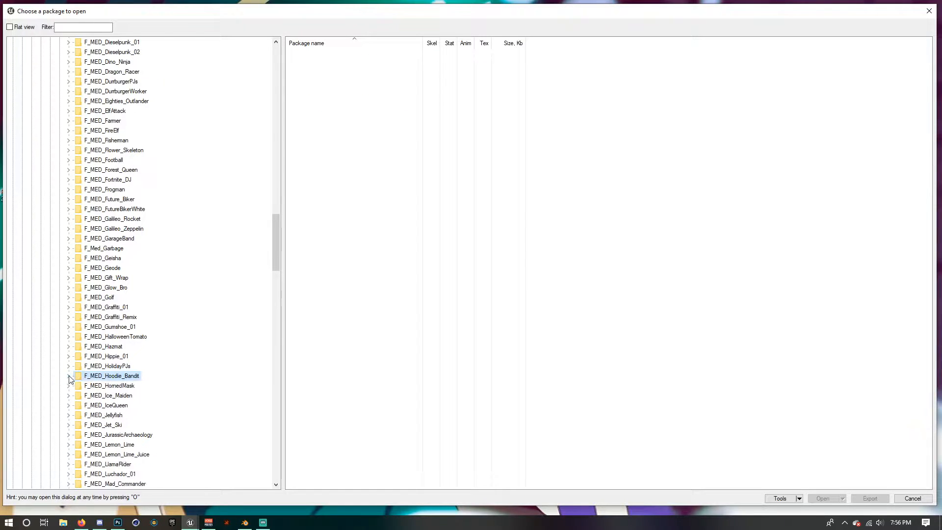
right_click(102, 380)
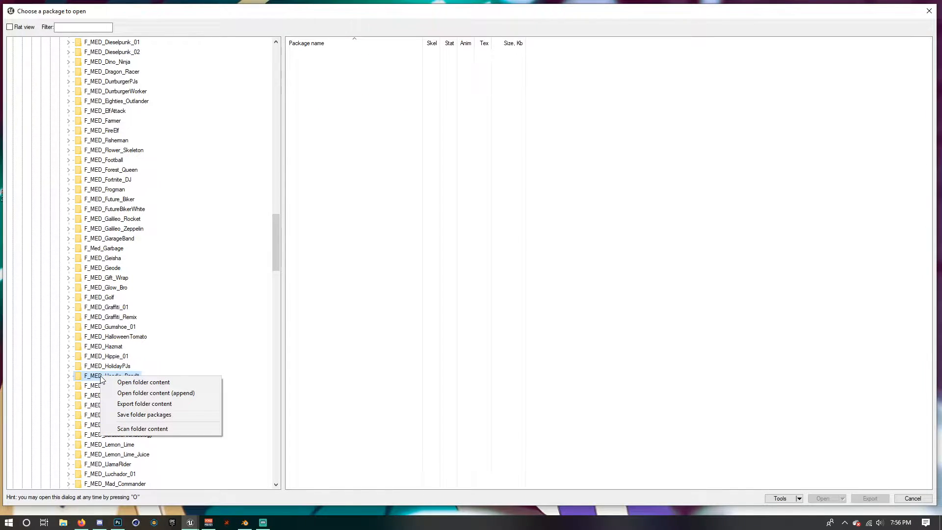
click(147, 404)
- Run the export into D:\UModel Exports with ActorX (psk) skeletal meshes, ActorX (pskx) static meshes and TGA textures
click(454, 220)
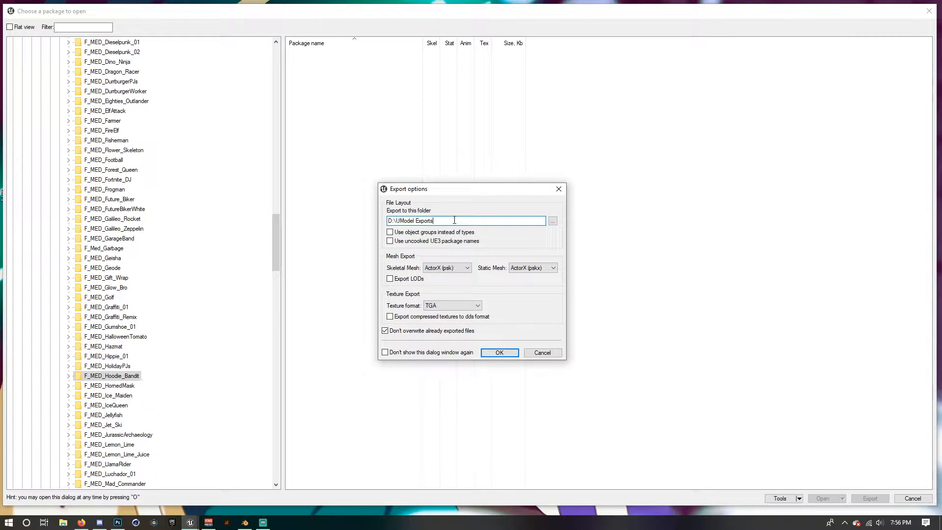
drag(454, 220, 373, 216)
click(442, 220)
click(448, 219)
drag(443, 221, 387, 221)
click(447, 223)
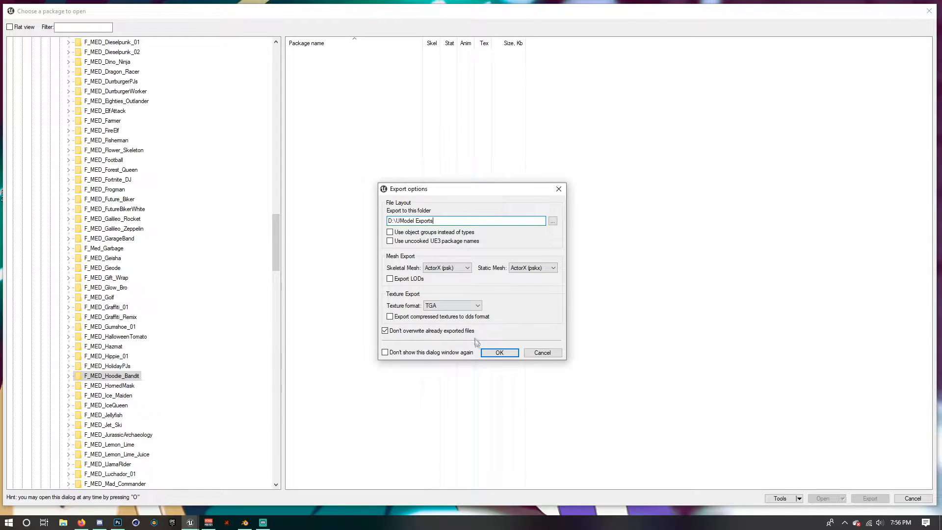
click(496, 354)
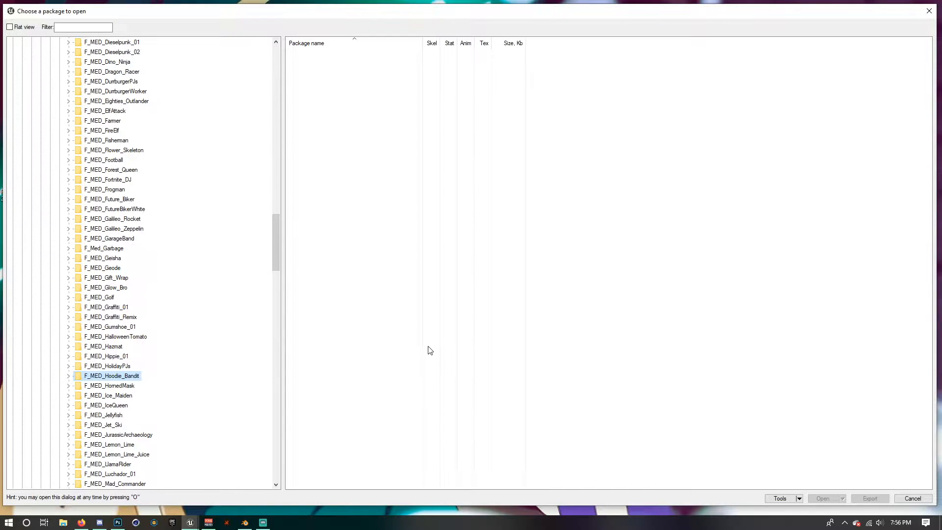
- Collapse the medium female Bodies folder, expand Heads and select F_MED_ASN_Starfish_Head_01
scroll(69, 244, up, 20)
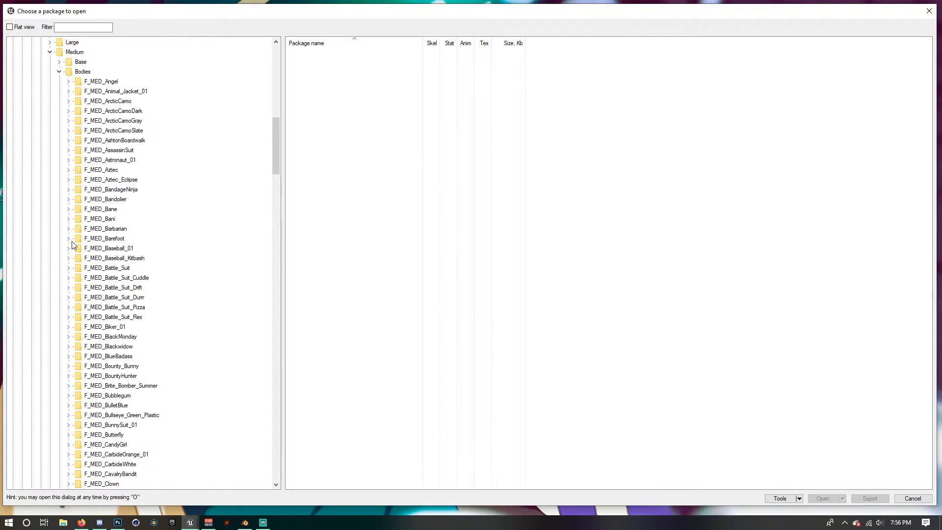
click(60, 248)
click(60, 268)
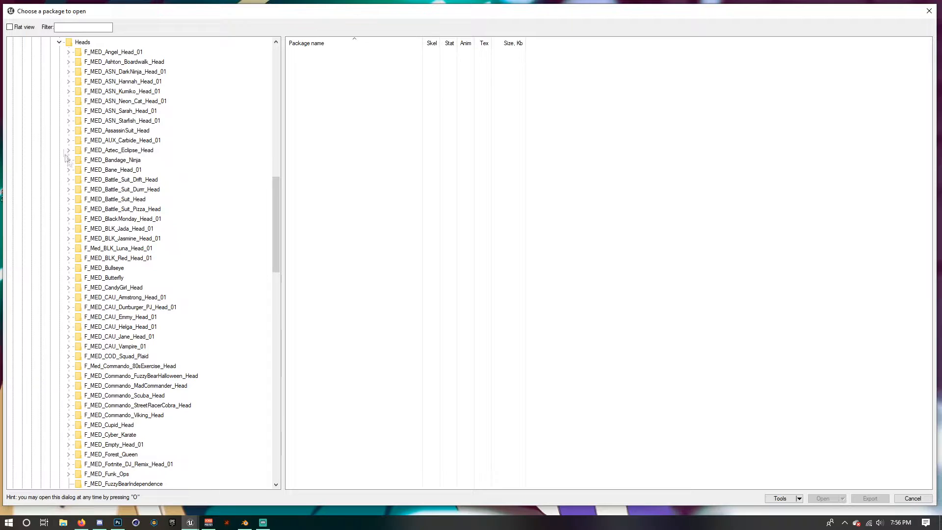
click(99, 121)
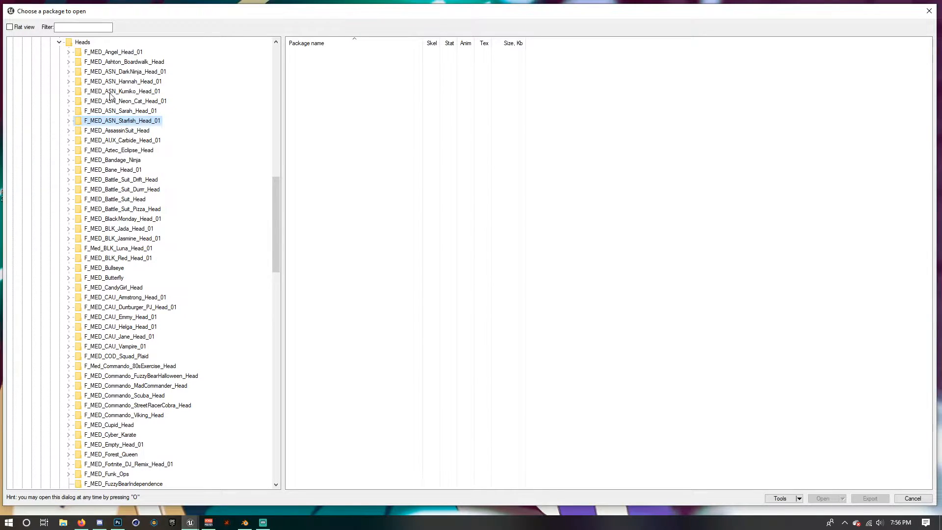
- Expand F_MED_ASN_Starfish_Head_01 and its Skin folder to look through the skins that use this head
click(68, 122)
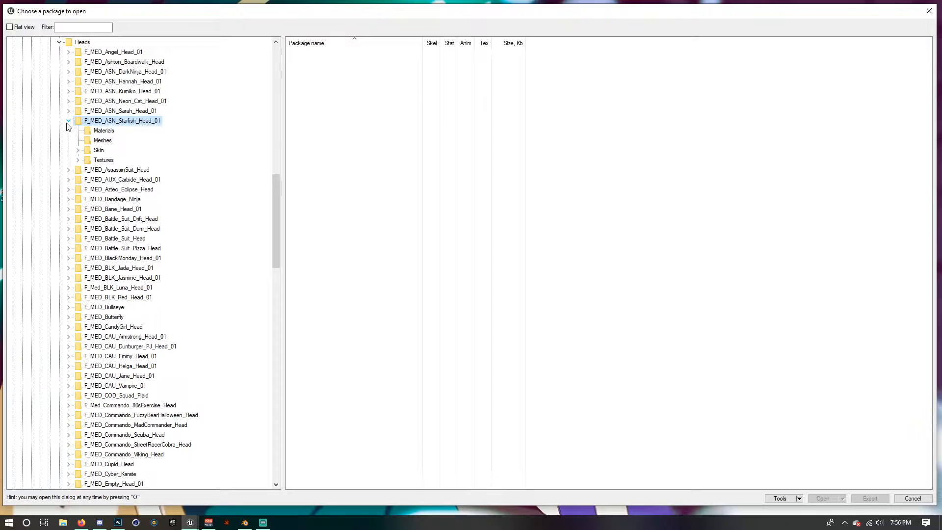
click(78, 151)
click(107, 164)
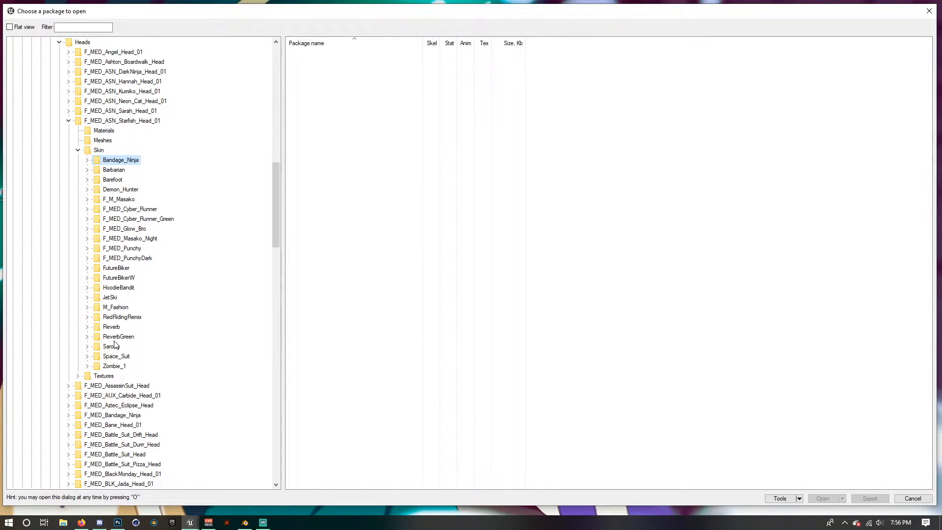
click(78, 150)
click(78, 150)
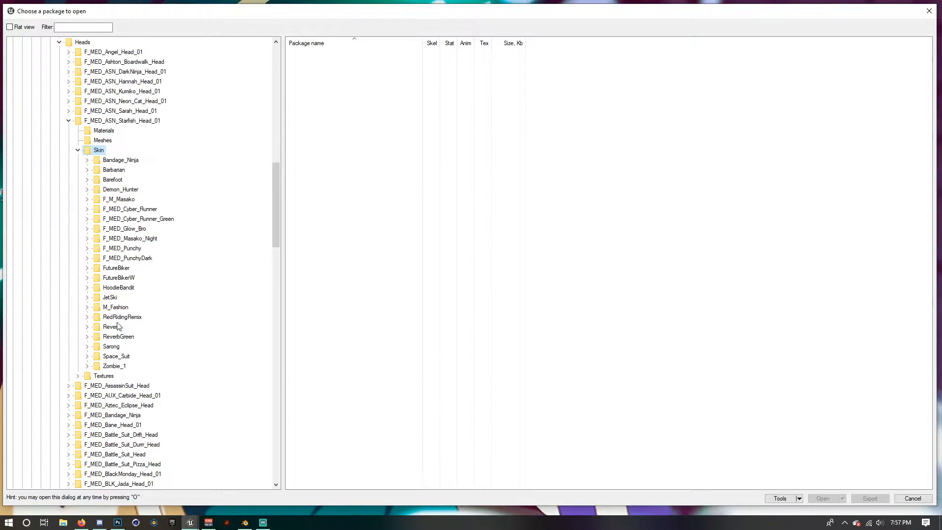
- Open T_F_MED_Hoodie_Bandit_Head_D.uasset from the HoodieBandit skin's Textures folder and inspect the face texture in the viewer
click(123, 290)
click(87, 288)
click(117, 315)
click(124, 308)
double_click(335, 53)
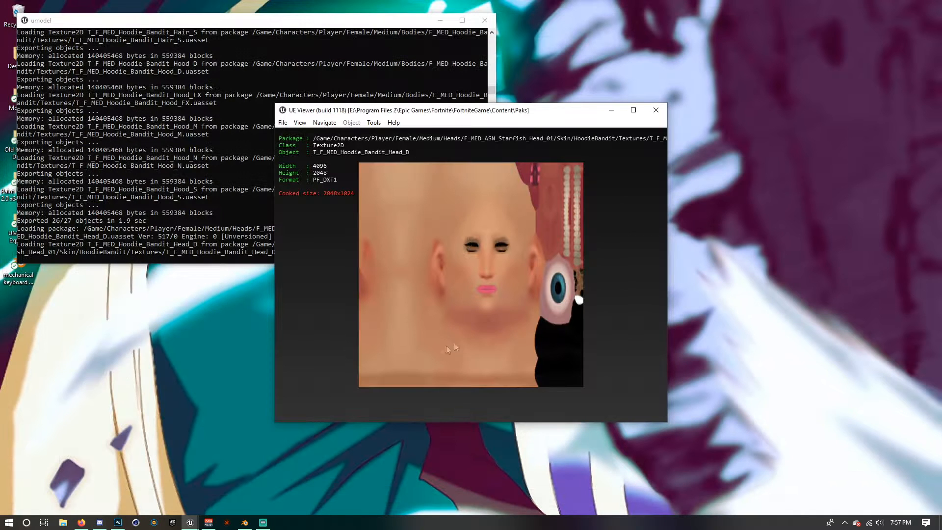
drag(446, 345, 429, 284)
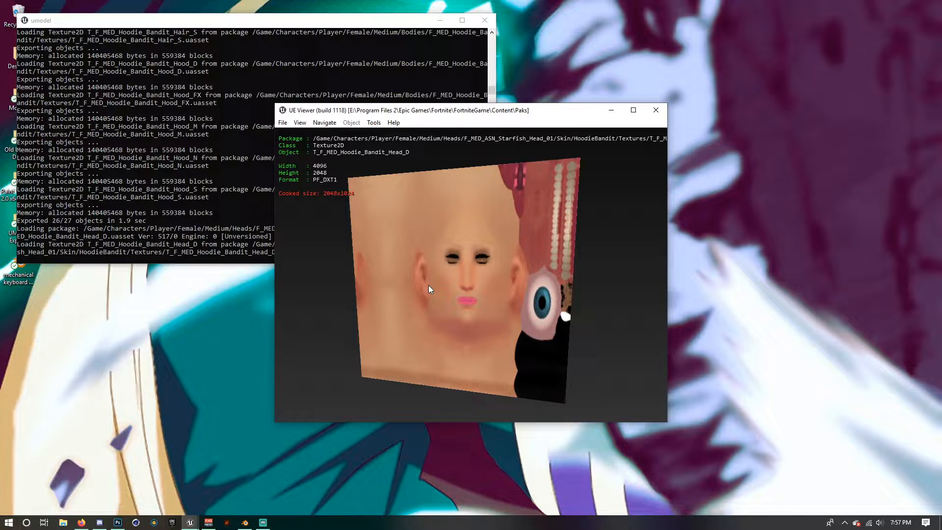
- Open F_MED_ASN_Starfish_Head_01.uasset from the Starfish head's Meshes folder and inspect the head model in the viewer
key(o)
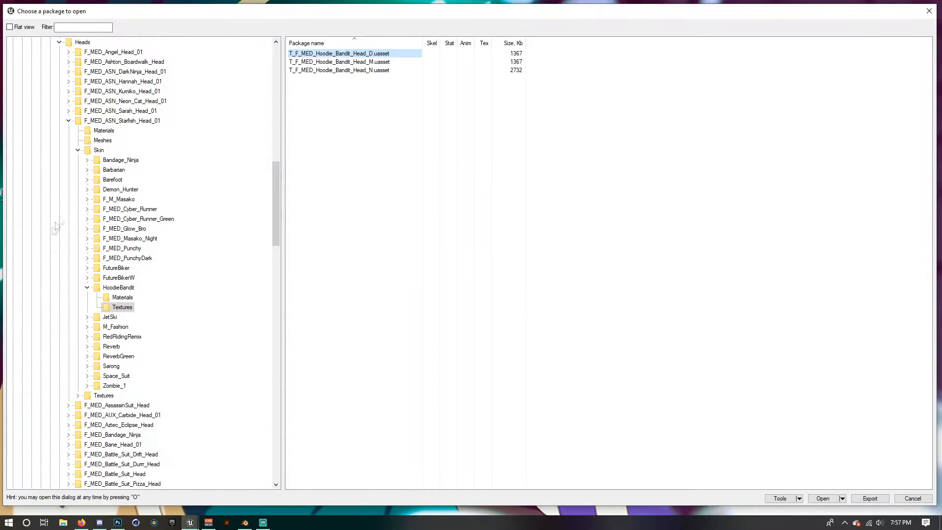
click(87, 287)
click(102, 140)
click(334, 61)
double_click(319, 52)
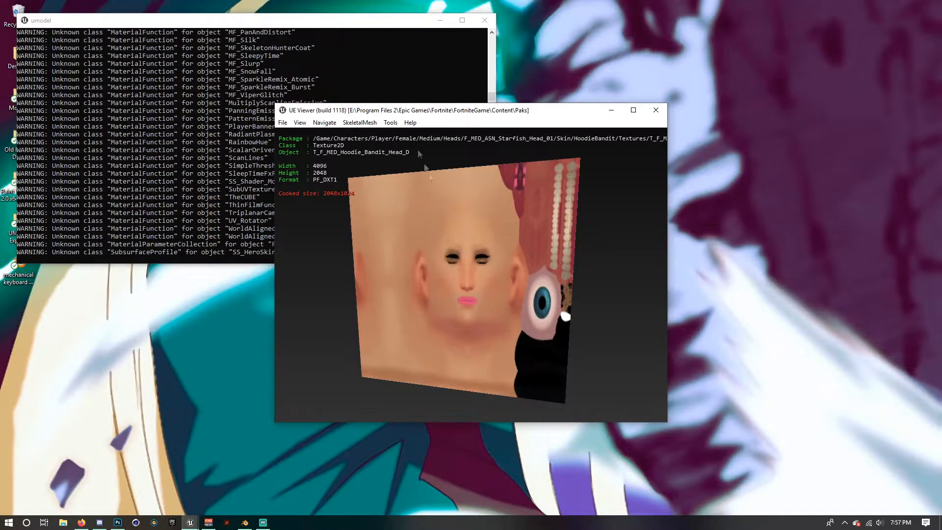
drag(471, 245, 444, 259)
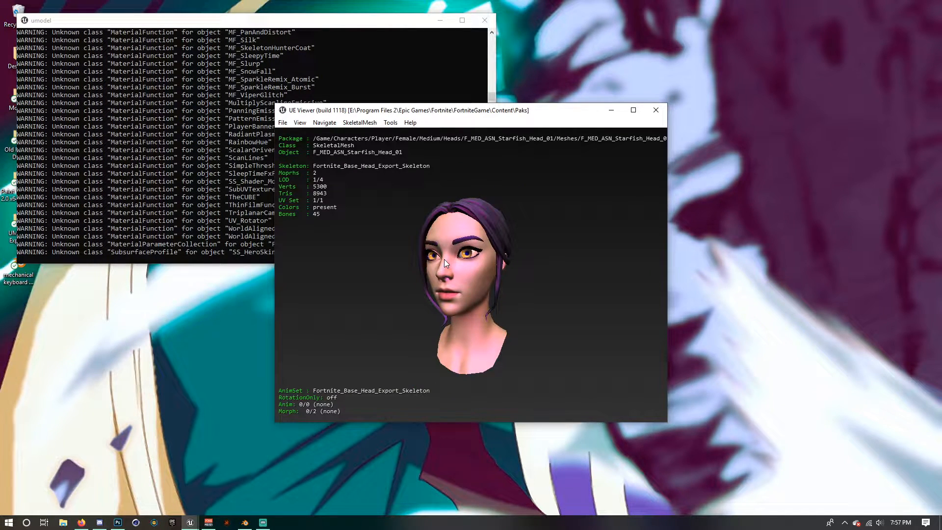
- Export the content of the F_MED_ASN_Starfish_Head_01 folder to D:\UModel Exports with psk meshes and TGA textures
key(o)
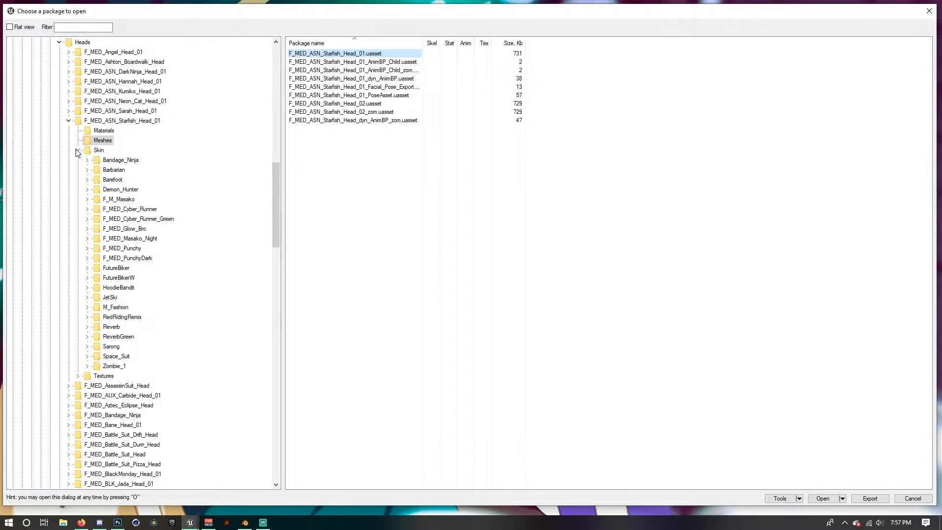
click(96, 120)
right_click(101, 123)
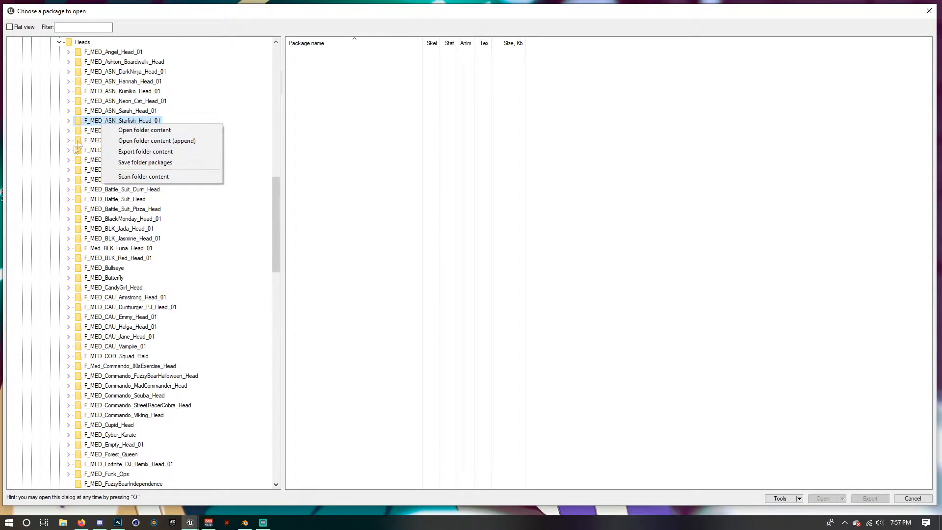
click(149, 152)
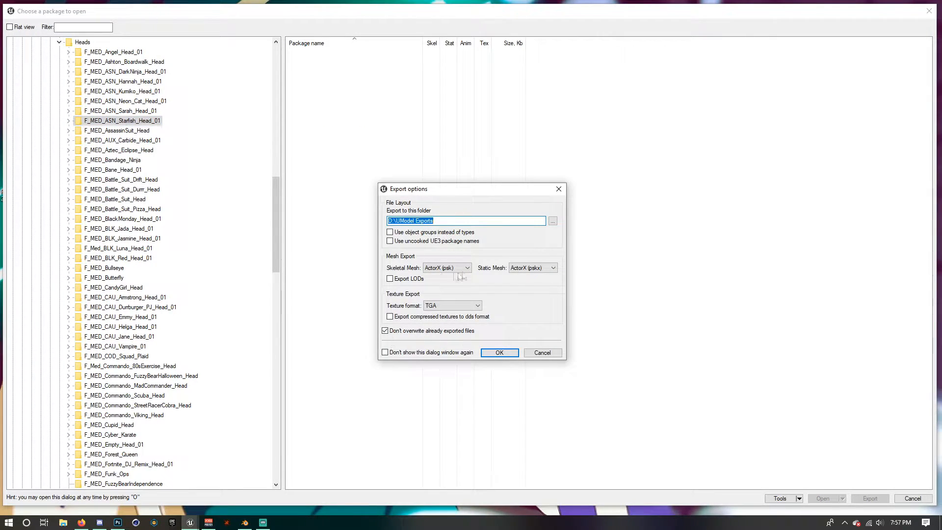
click(493, 352)
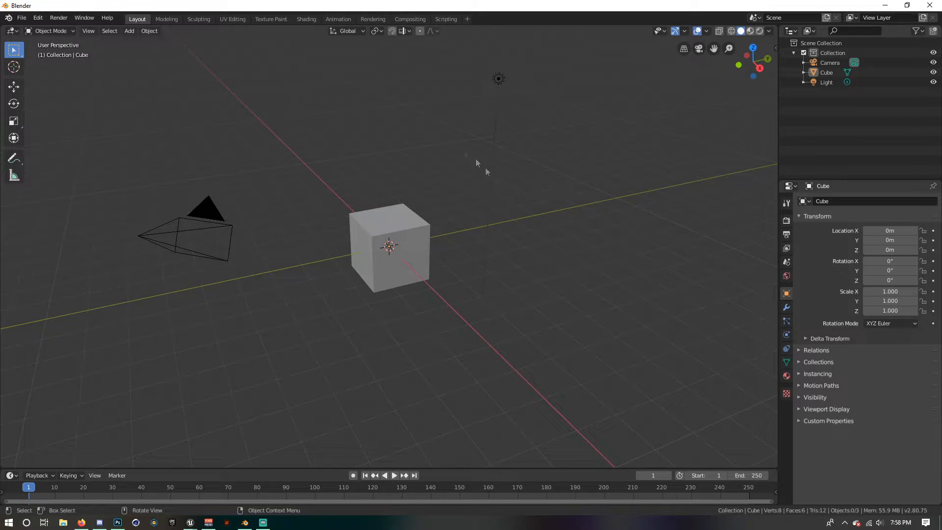
- Switch to Blender and delete the default camera, cube and light from the scene
click(828, 64)
right_click(829, 64)
click(817, 91)
click(831, 60)
right_click(831, 60)
click(831, 60)
right_click(831, 61)
click(831, 61)
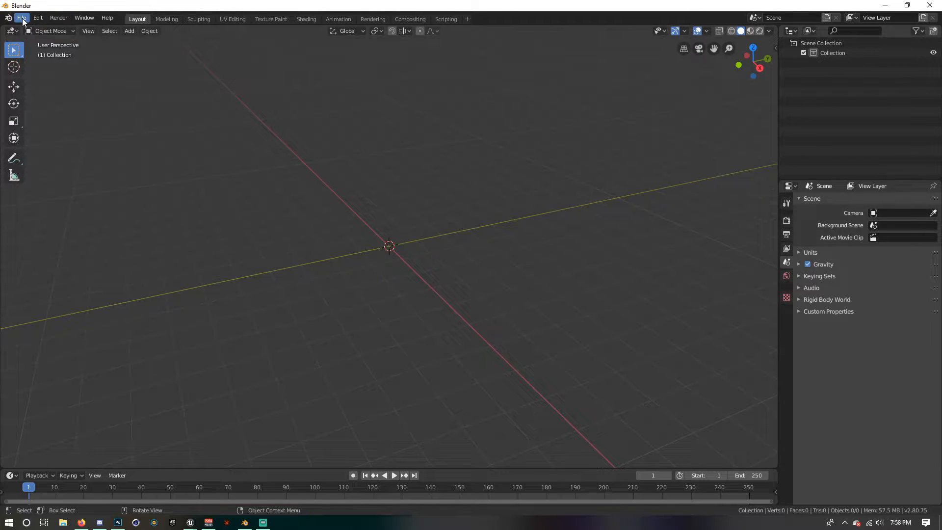
- Search the add-ons in Blender Preferences for psk to check the Unreal Skeleton Mesh importer, and close the preferences
click(35, 19)
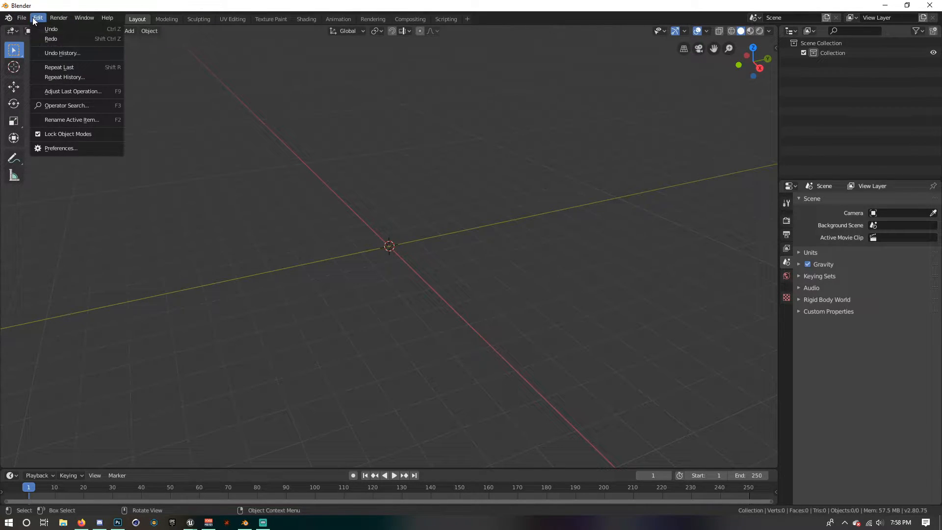
click(54, 149)
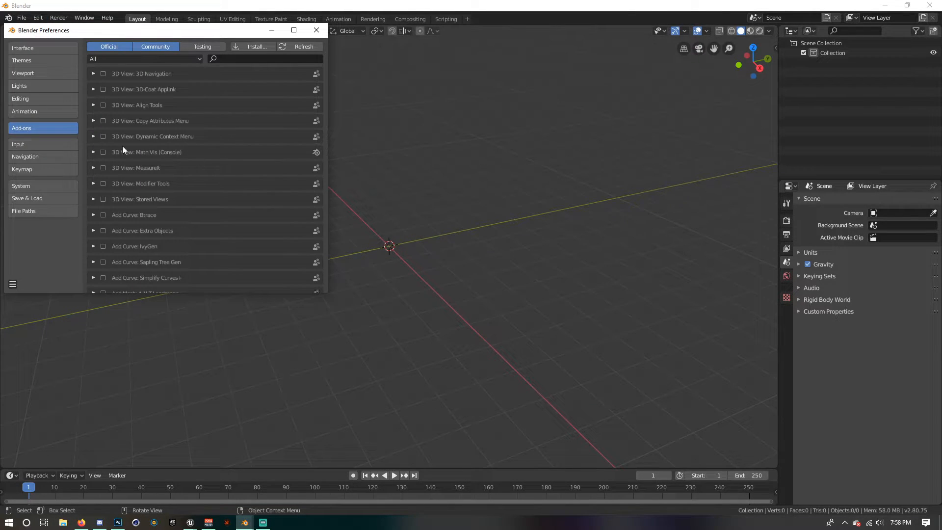
click(220, 59)
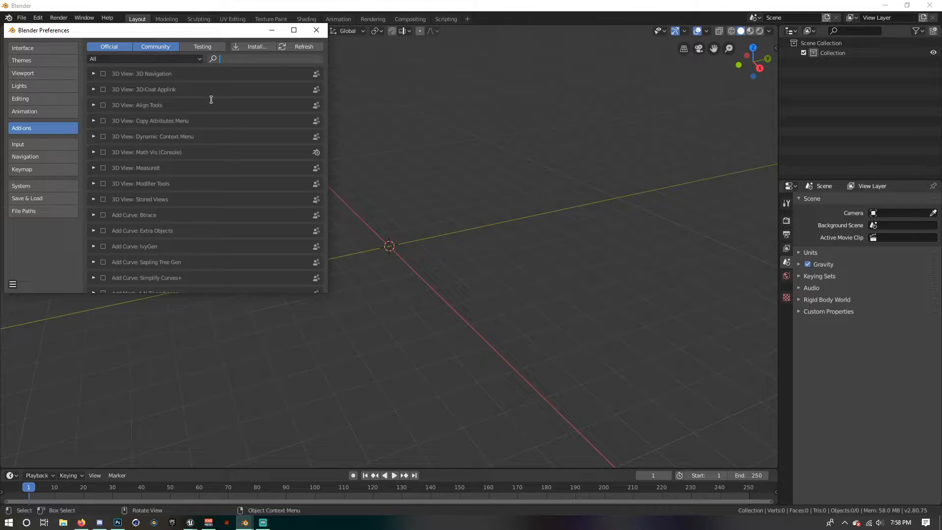
text(psk)
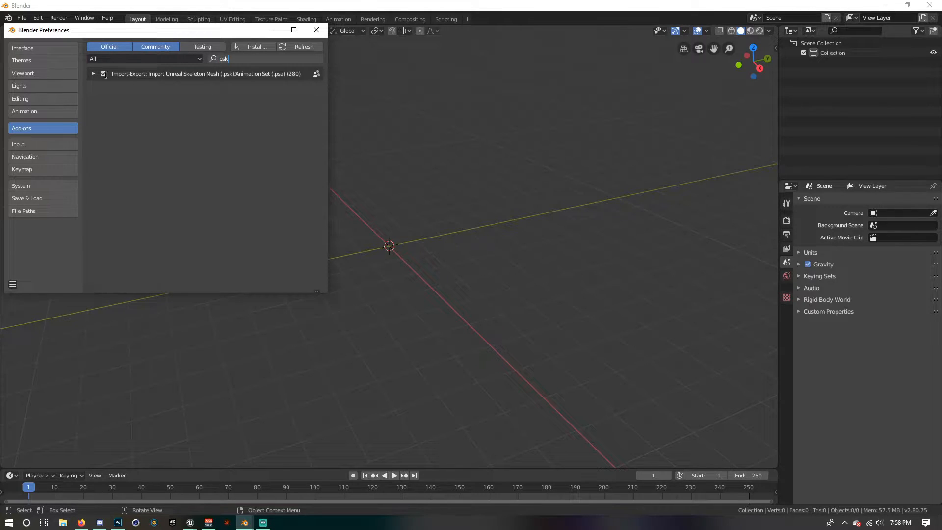
click(322, 31)
- Start a Skeleton Mesh (.psk) import and browse to the UModel Exports folder on the D: drive
click(22, 17)
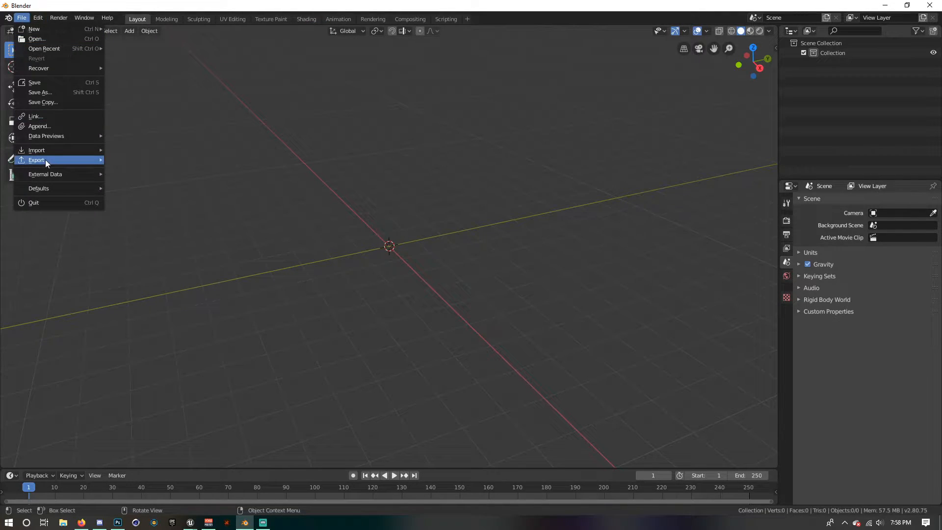
mouse_move(44, 146)
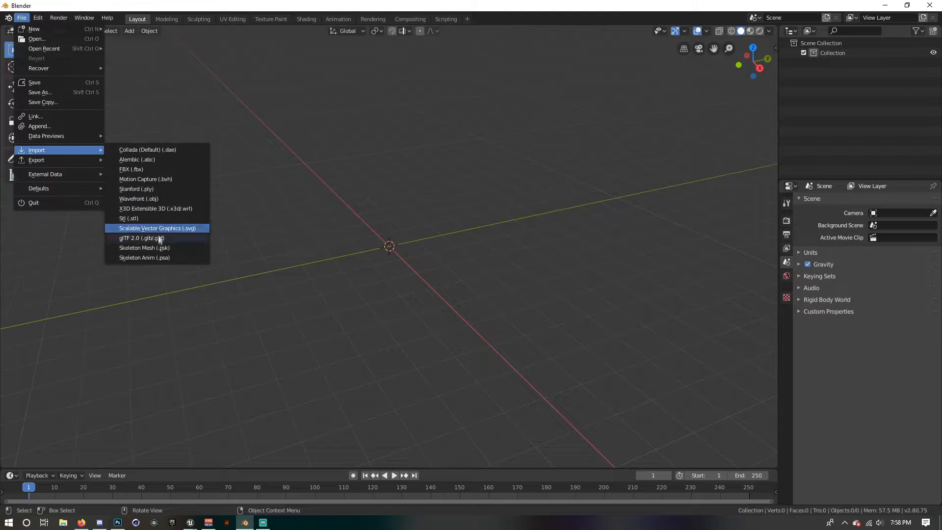
click(157, 248)
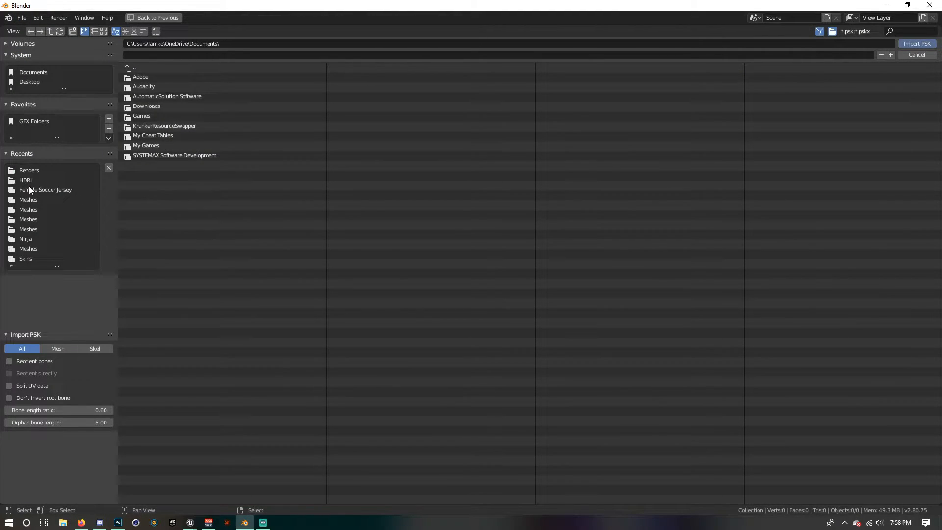
click(21, 43)
click(24, 69)
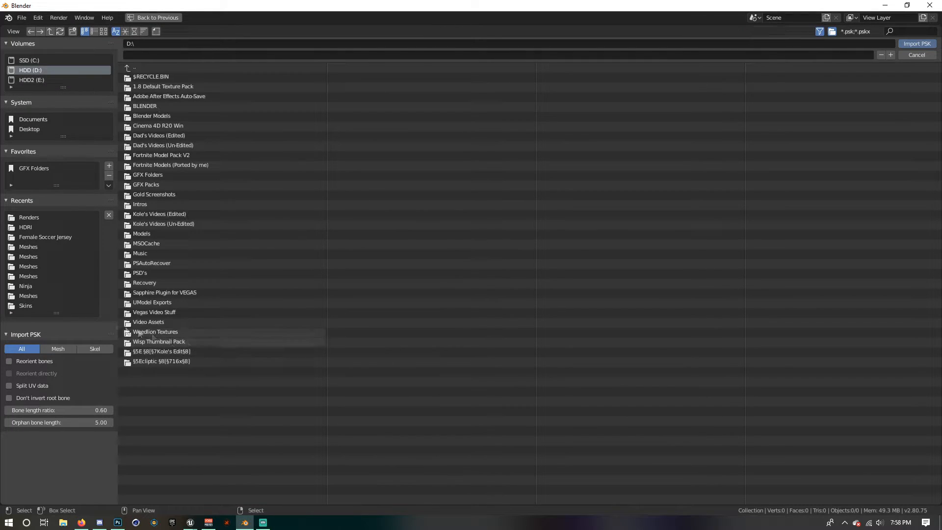
click(166, 304)
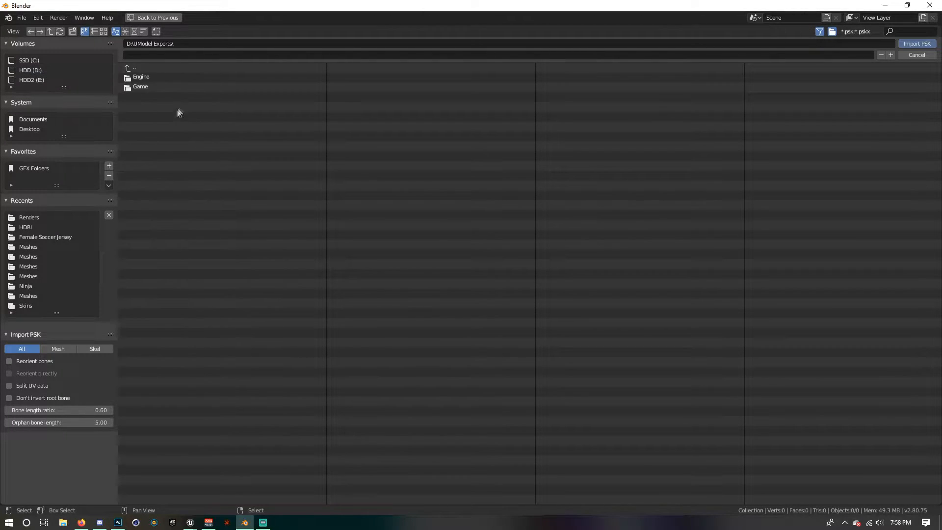
- Browse within the exports to Game\Characters\Player\Female\Medium\Bodies
click(162, 87)
click(157, 85)
click(151, 98)
click(161, 90)
click(160, 76)
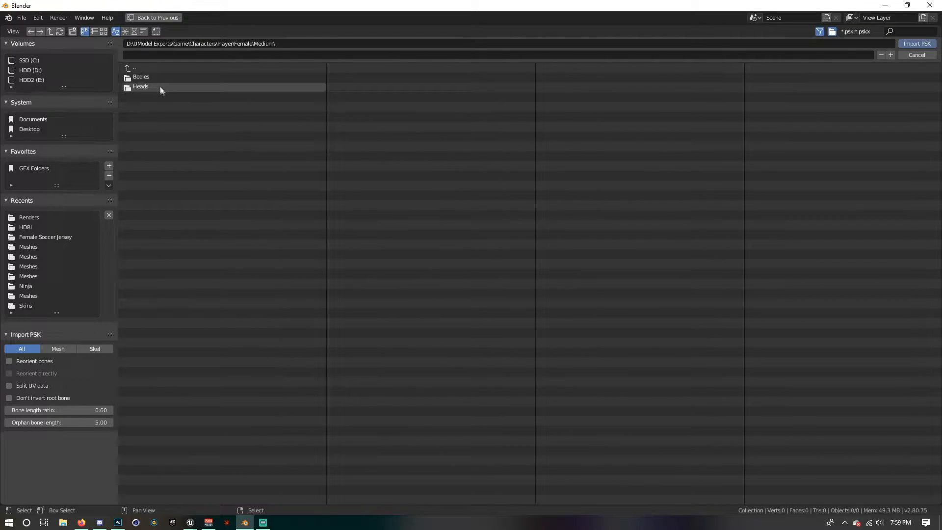
click(157, 77)
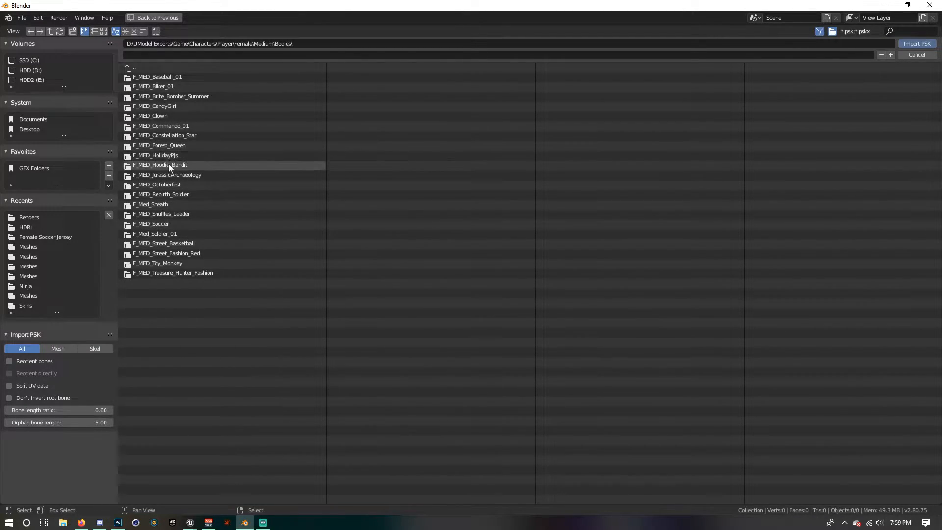
- Import F_MED_Hoodie_Bandit.psk from the Meshes folder of F_MED_Hoodie_Bandit
double_click(169, 164)
double_click(158, 84)
click(158, 86)
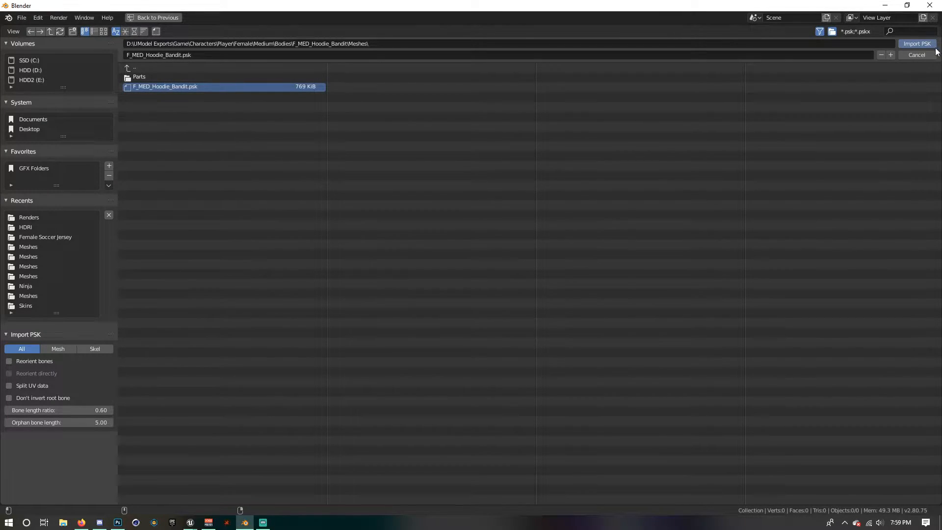
click(917, 44)
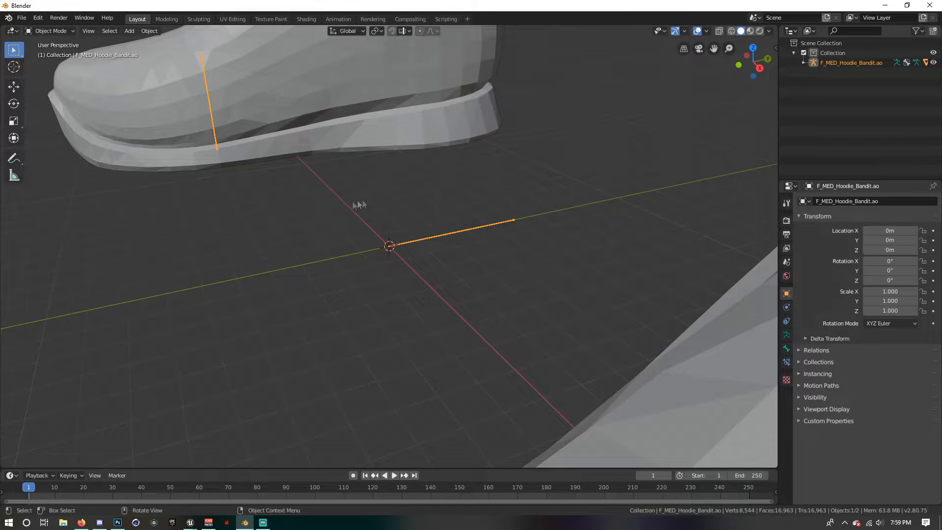
- Import the hood and hair mesh F_MED_Hoodie_Bandit_FaceAcc.psk from the Parts folder of the Hoodie Bandit meshes
scroll(369, 214, down, 8)
drag(713, 48, 714, 218)
middle_drag(423, 152, 457, 134)
scroll(455, 135, up, 3)
drag(713, 49, 678, 137)
click(89, 31)
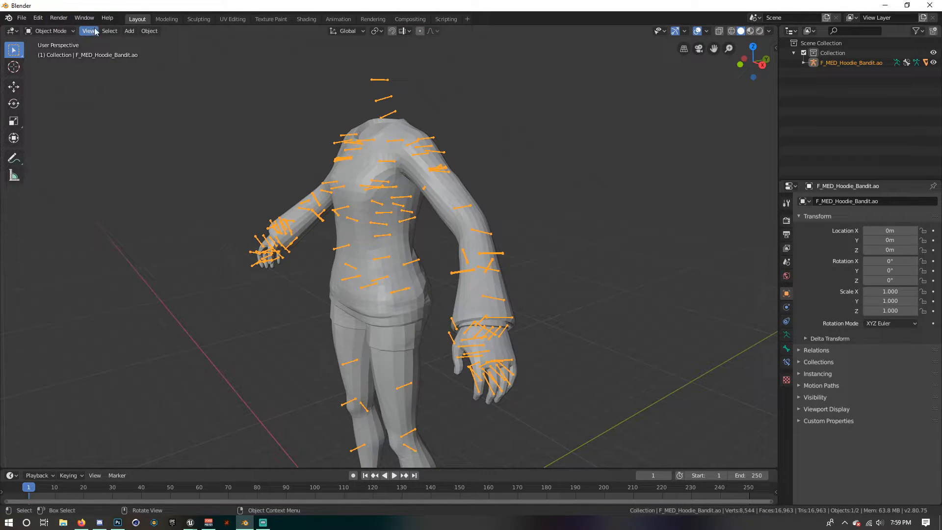
click(22, 18)
mouse_move(46, 153)
click(156, 241)
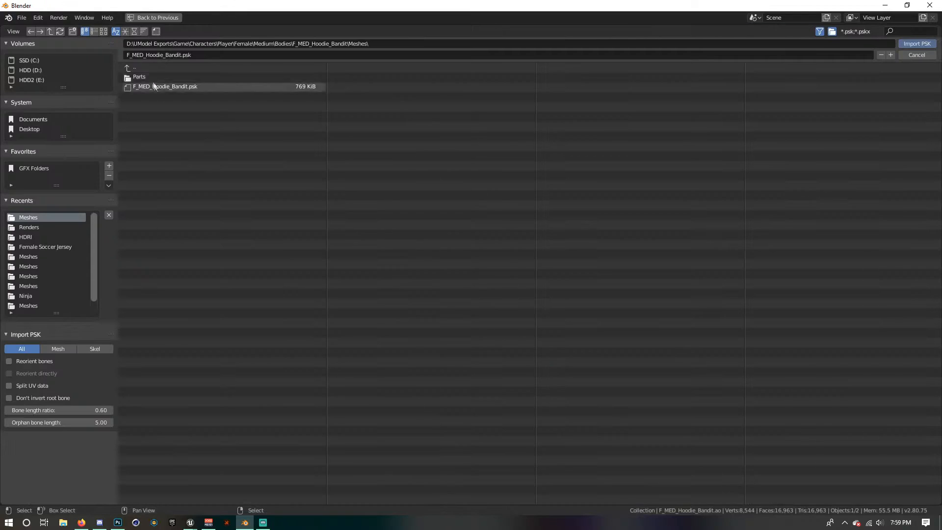
click(147, 77)
click(147, 76)
click(928, 48)
- Start another Skeleton Mesh (.psk) import and browse back up to the Female\Medium folder
middle_drag(357, 153, 385, 156)
click(21, 17)
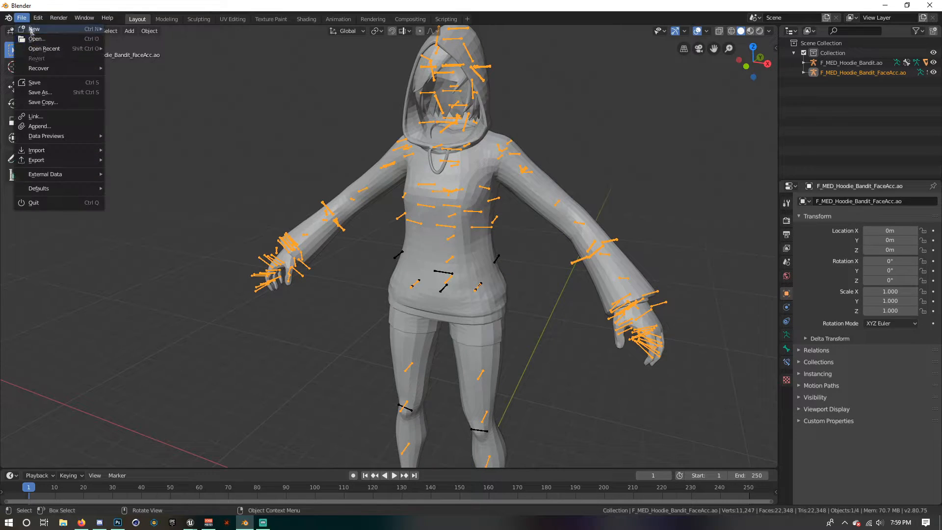
mouse_move(48, 155)
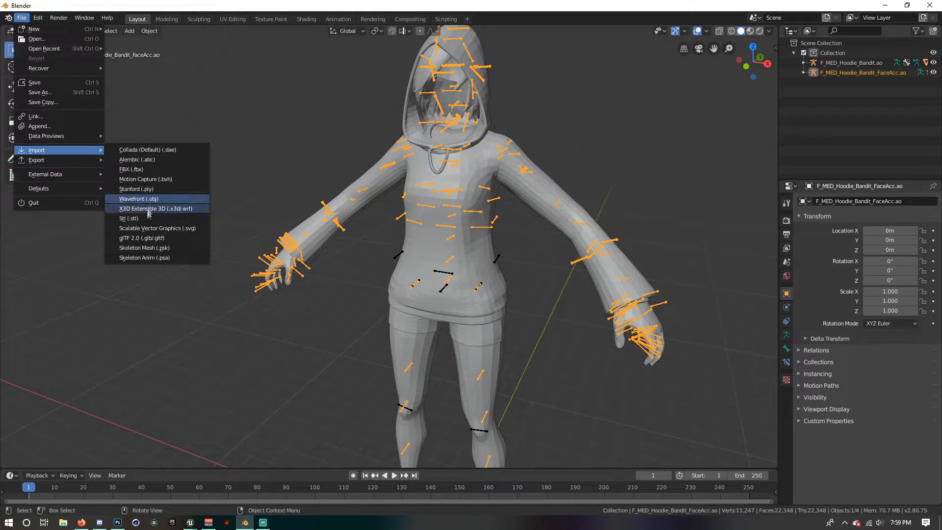
click(153, 251)
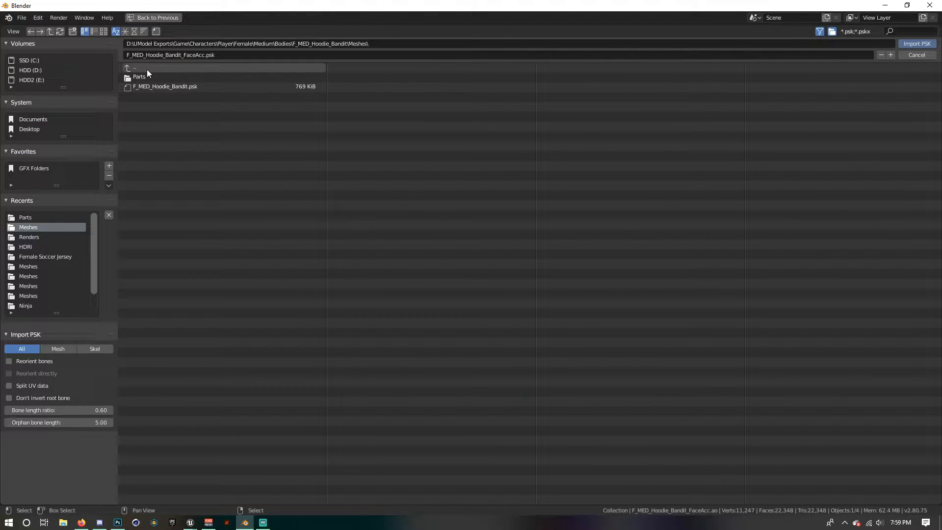
click(146, 68)
click(145, 68)
click(144, 68)
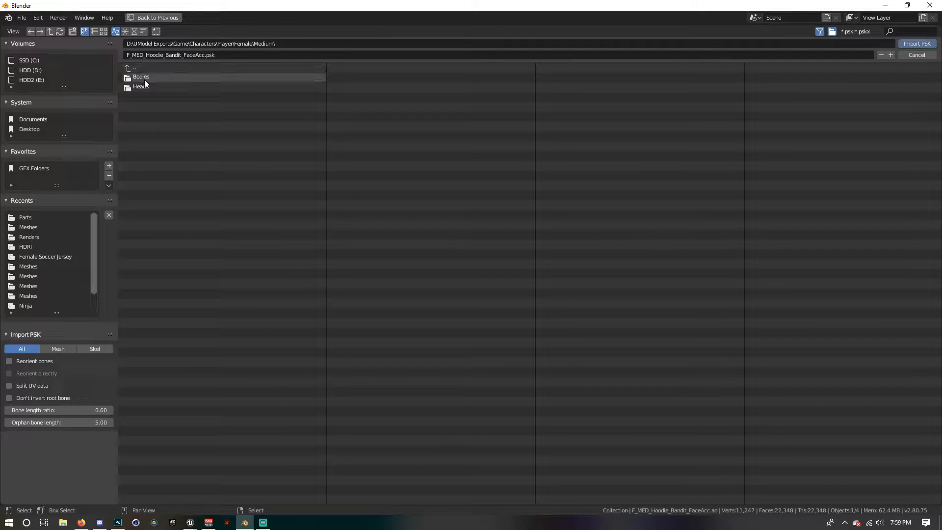
- Import F_MED_ASN_Starfish_Head_01.psk from the Meshes folder of F_MED_ASN_Starfish_Head_01 under Heads
click(146, 86)
click(169, 95)
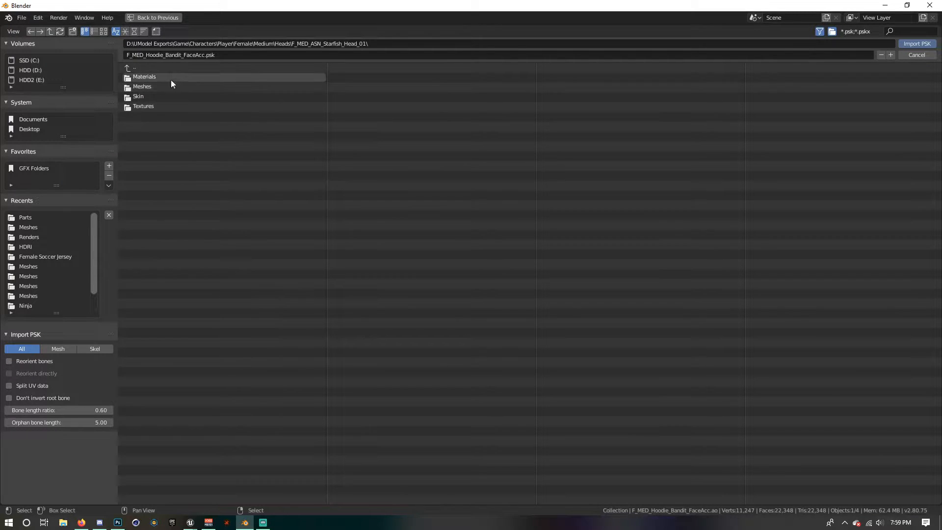
click(157, 86)
click(154, 77)
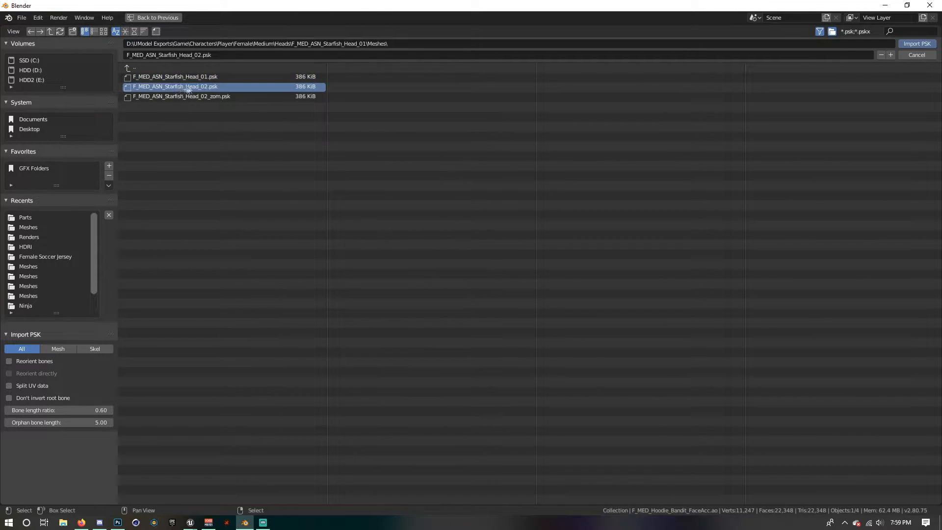
click(915, 43)
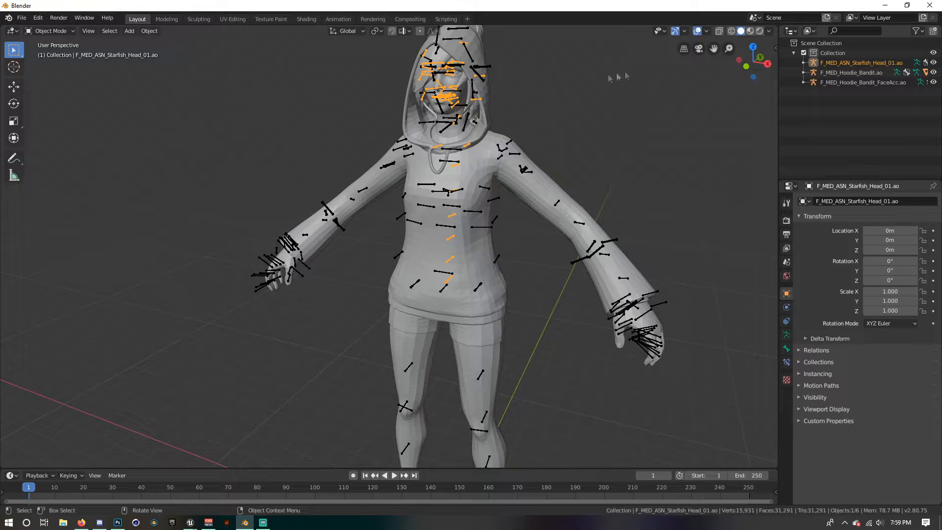
- Apply Shade Smooth to the Hoodie Bandit body, Starfish head and FaceAcc meshes together, and clear the selection
drag(728, 48, 666, 145)
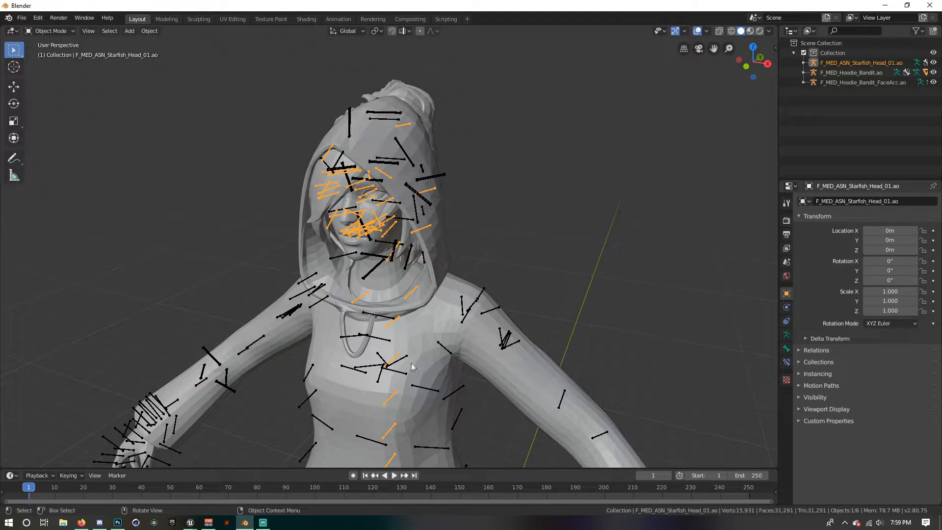
click(443, 308)
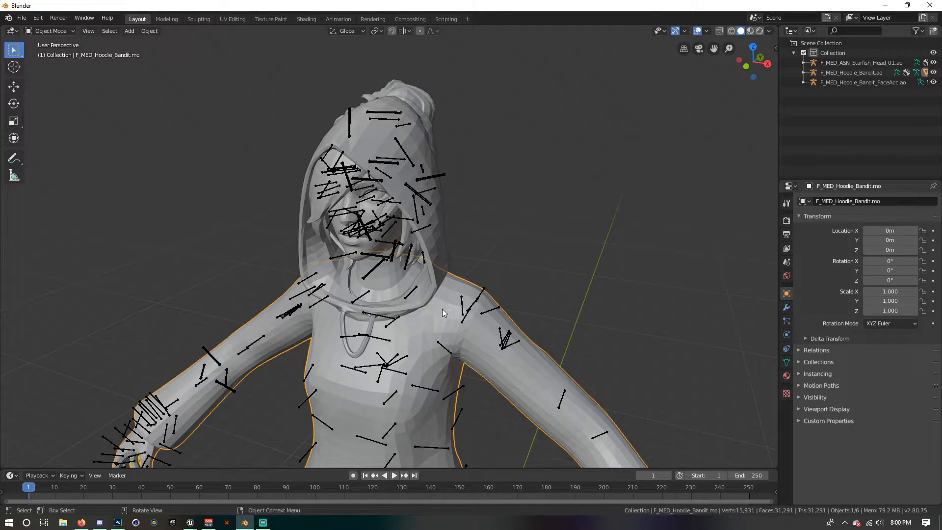
shift+click(384, 280)
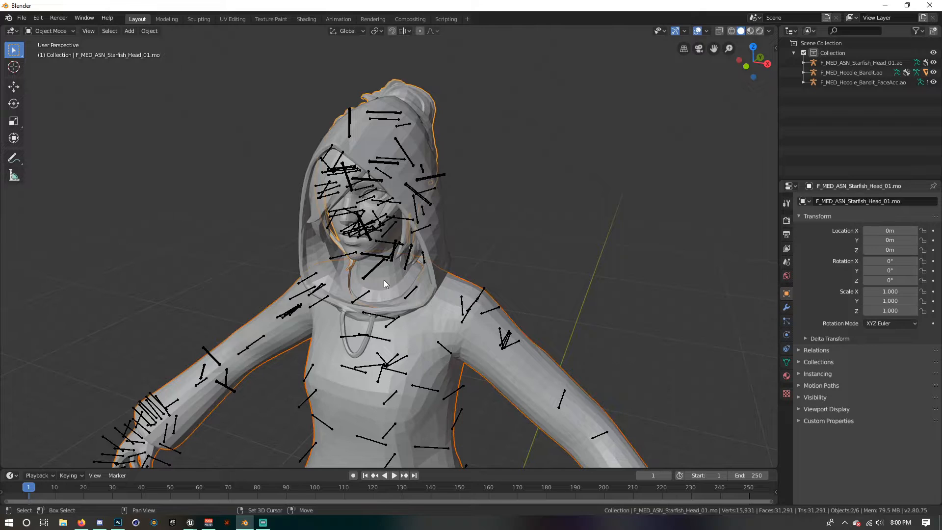
shift+click(373, 131)
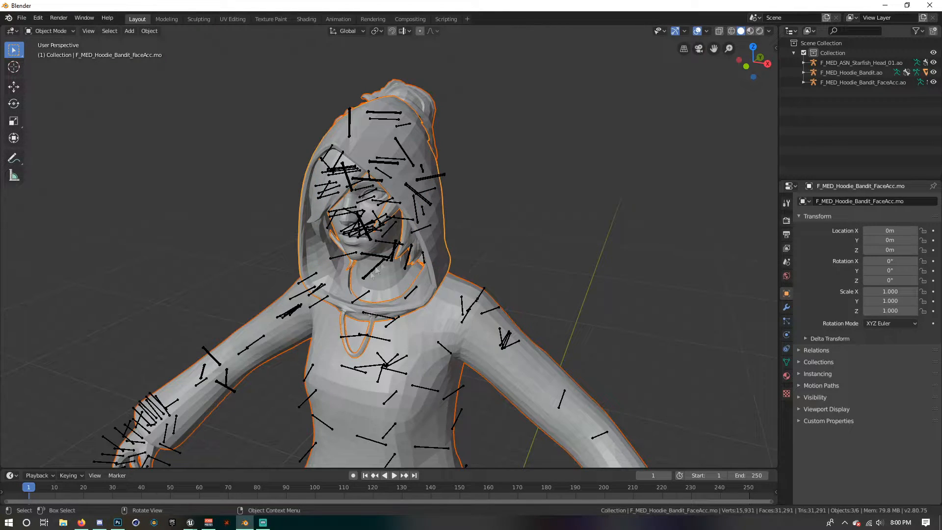
right_click(425, 320)
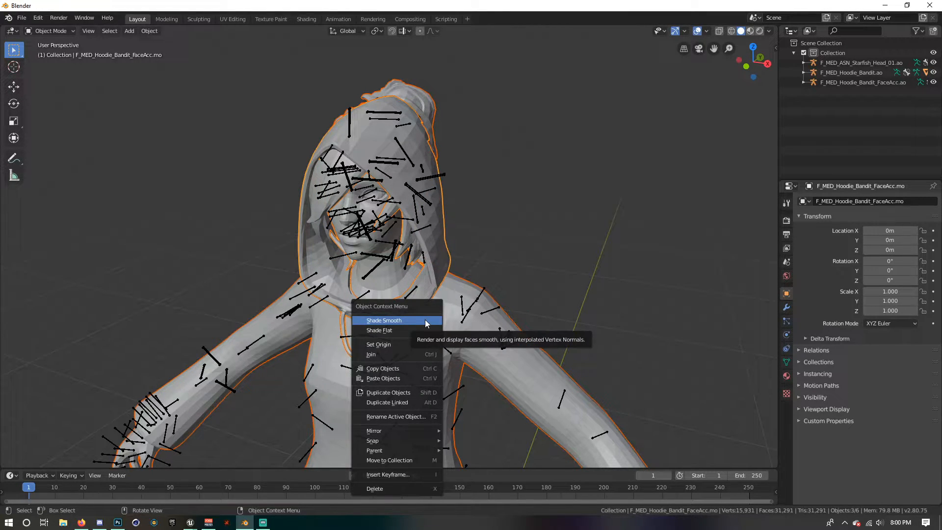
click(425, 319)
middle_drag(343, 305, 376, 275)
click(465, 194)
- Inspect the smoothed head up close and select the three imported armatures in turn to compare their bones
middle_drag(370, 151, 311, 278)
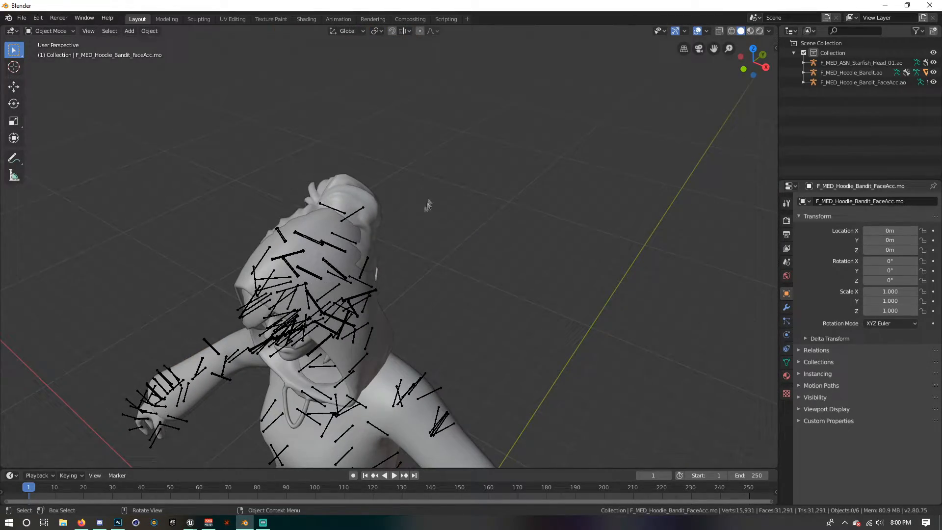
middle_drag(336, 194, 325, 148)
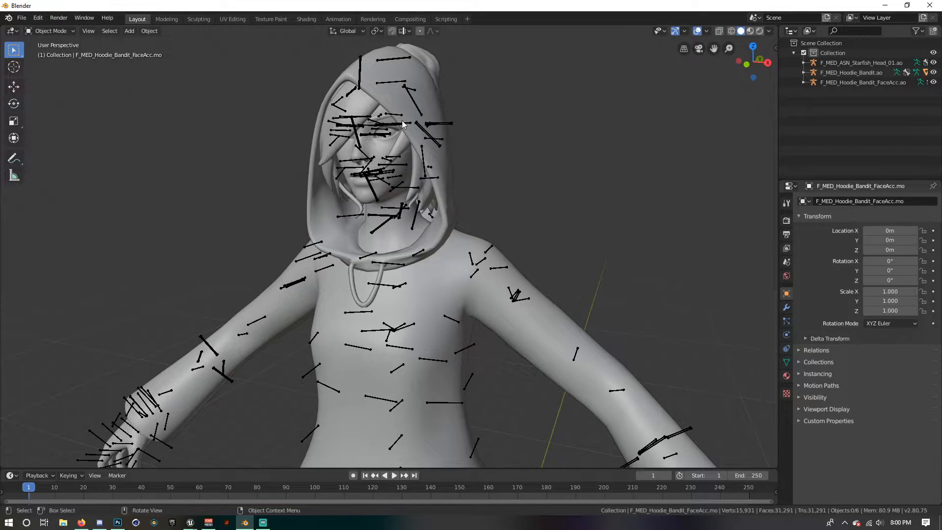
scroll(427, 124, up, 2)
scroll(628, 108, up, 4)
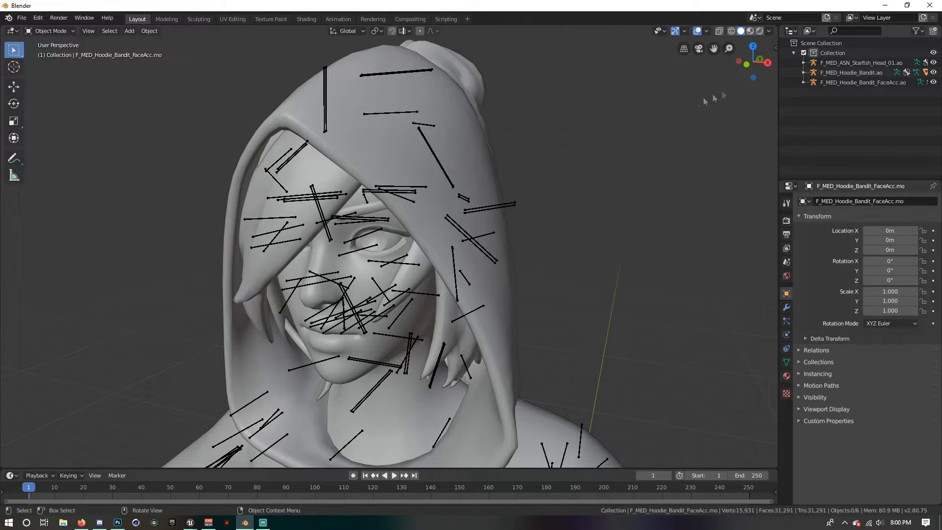
click(841, 85)
click(839, 73)
click(837, 63)
click(838, 73)
click(843, 85)
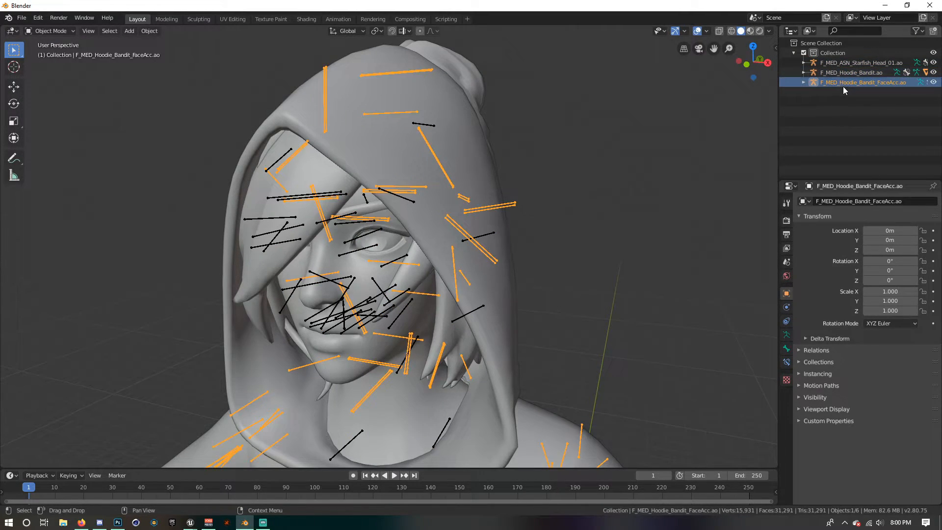
click(857, 98)
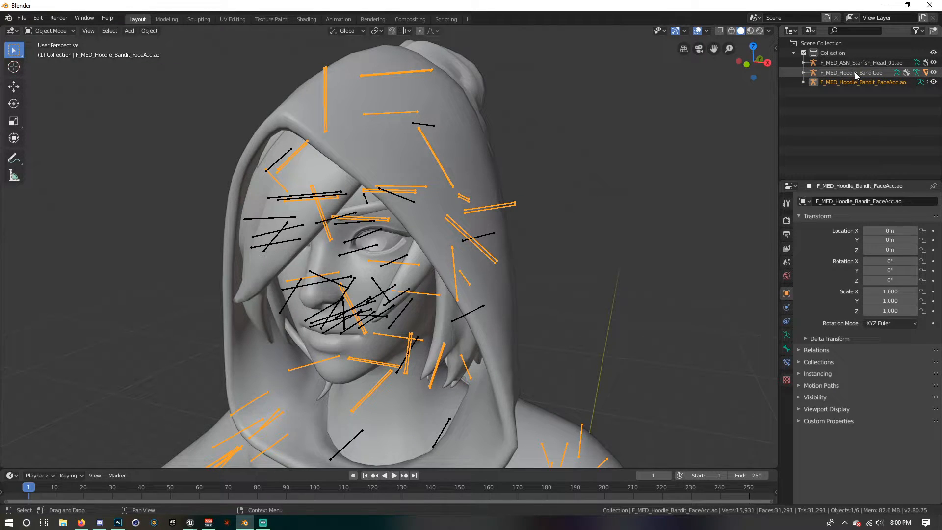
- Expand the F_MED_Hoodie_Bandit_FaceAcc armature's hierarchy and hide both the armature and its mesh
click(850, 82)
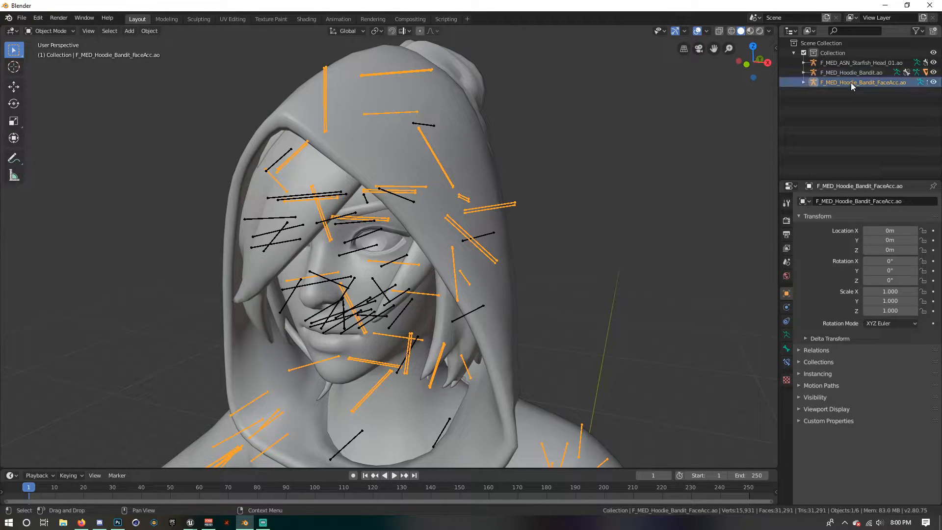
click(804, 83)
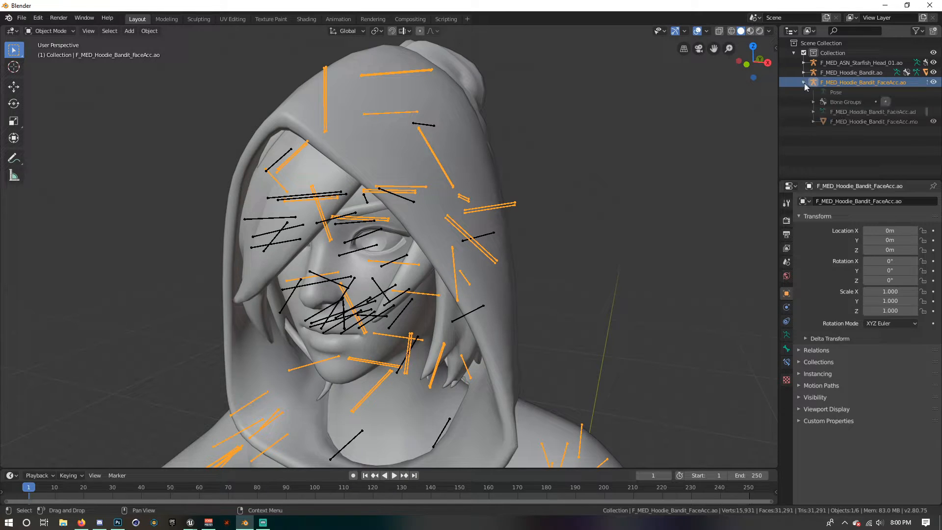
click(934, 82)
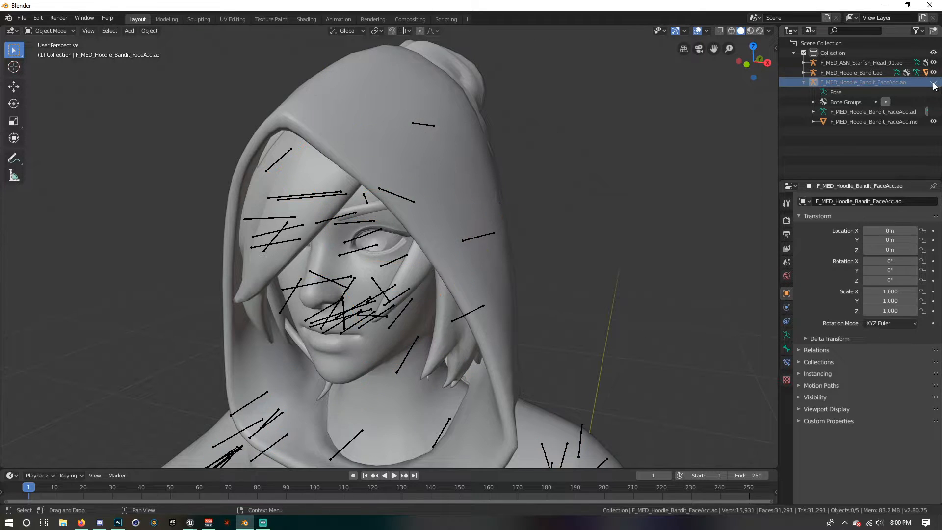
click(933, 121)
- Select the Starfish head mesh and switch it to Edit Mode
click(472, 140)
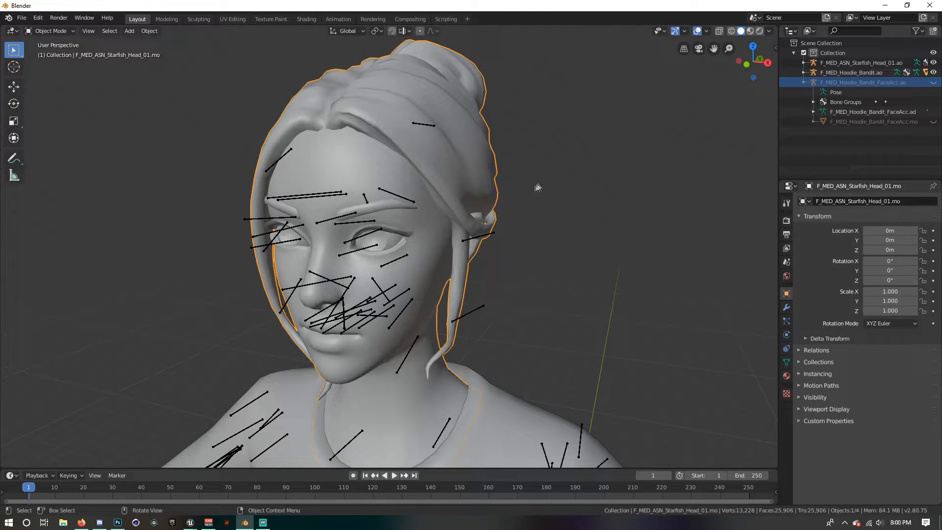
click(48, 30)
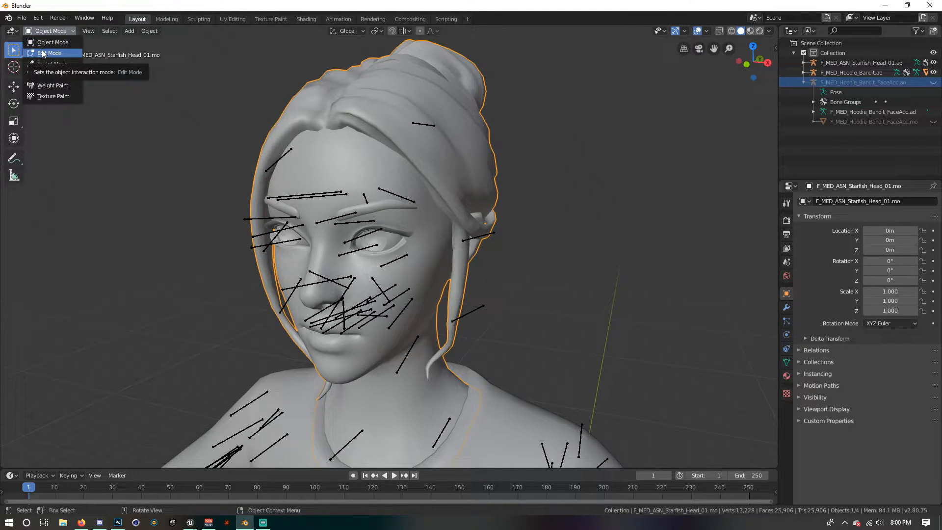
click(49, 52)
middle_drag(393, 172, 385, 136)
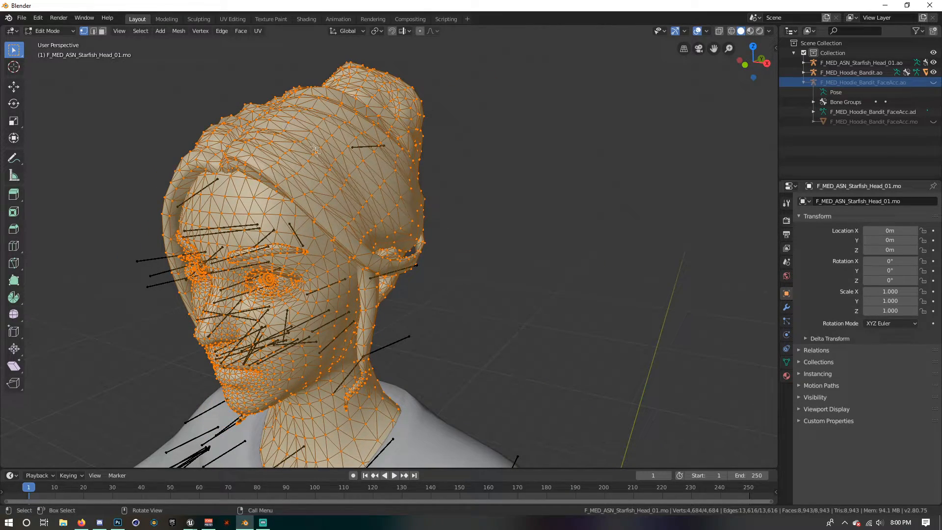
- Select all linked hair geometry on the Starfish head and delete its vertices
click(329, 169)
middle_drag(327, 151, 345, 156)
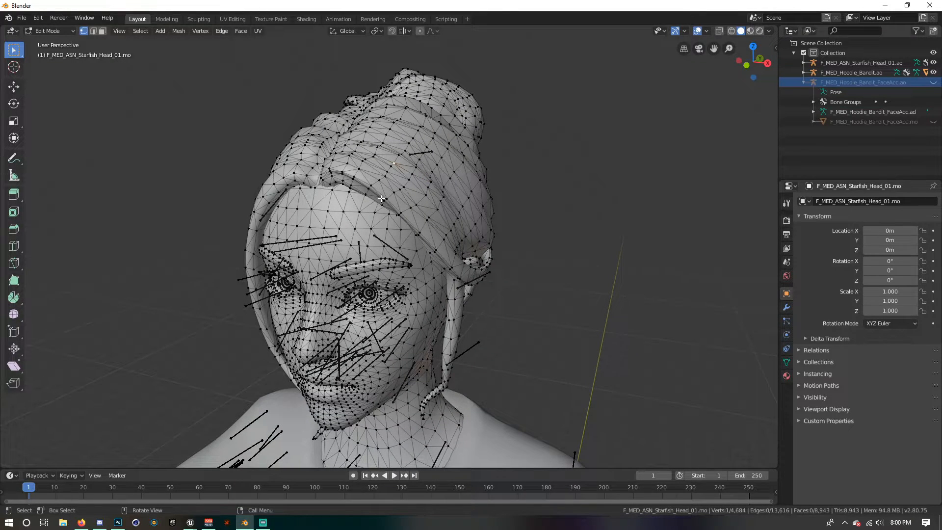
key(l)
middle_drag(386, 202, 334, 214)
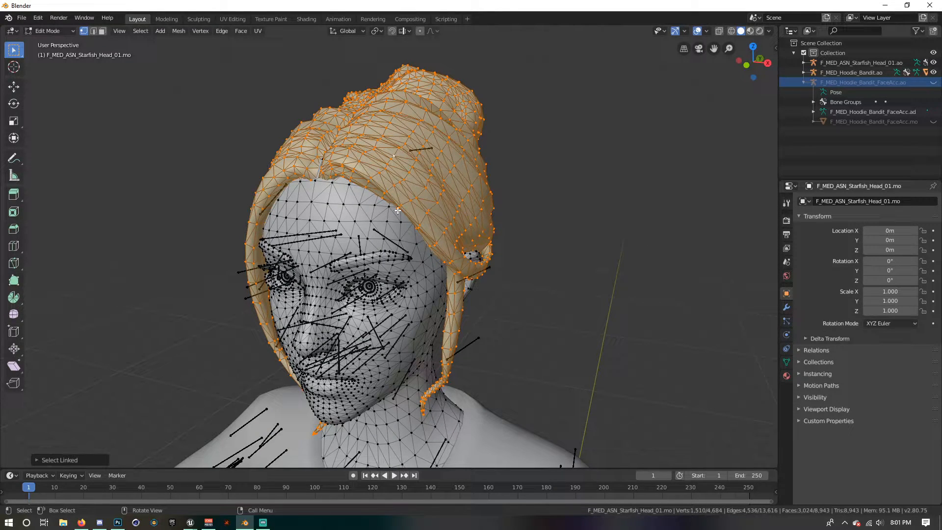
key(x)
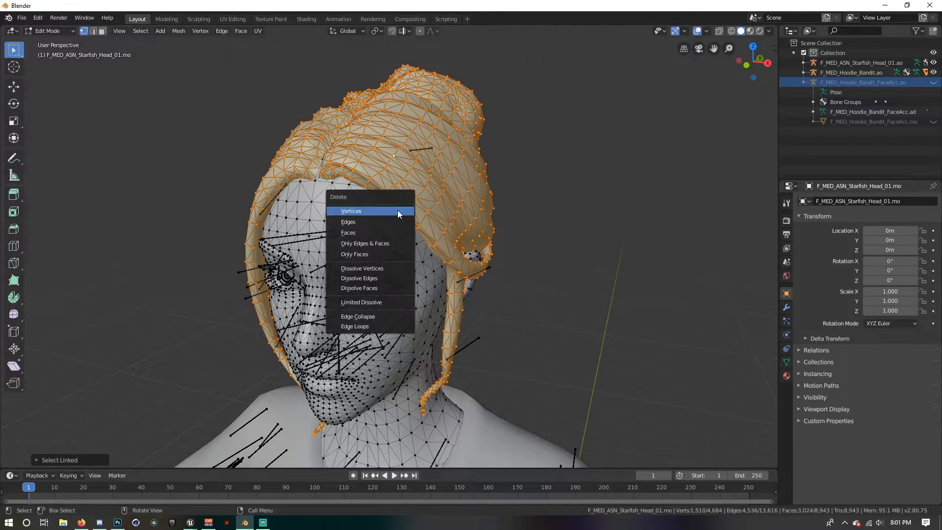
click(372, 210)
middle_drag(372, 210, 254, 183)
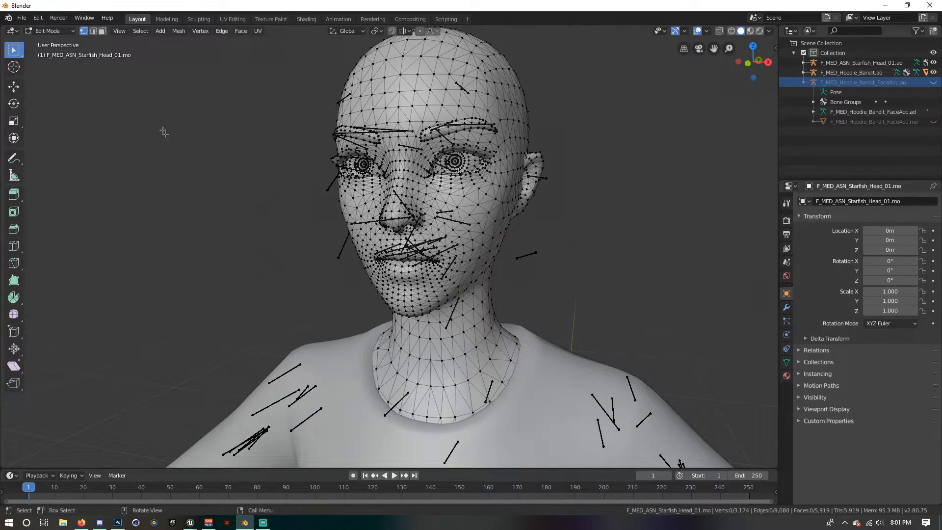
- Return to Object Mode, unhide the FaceAcc armature and its mesh, and collapse their hierarchy
click(48, 32)
click(51, 42)
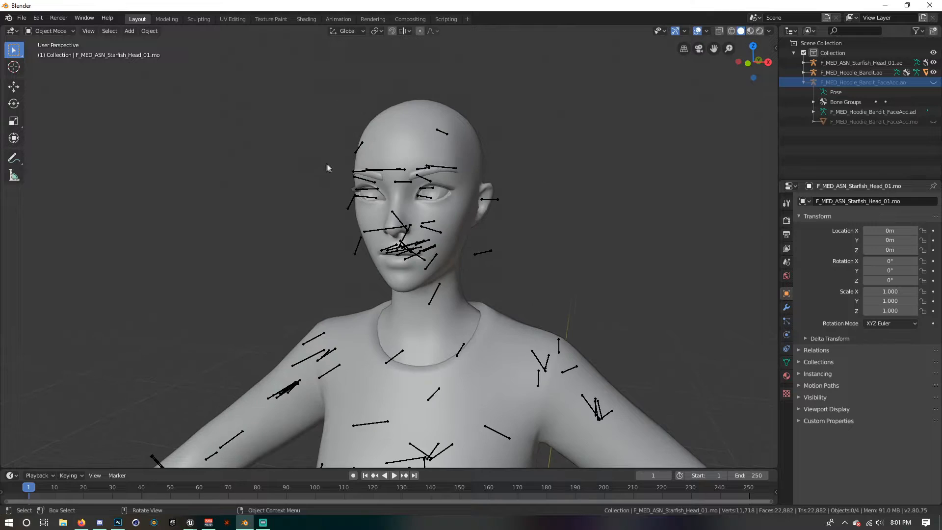
click(933, 82)
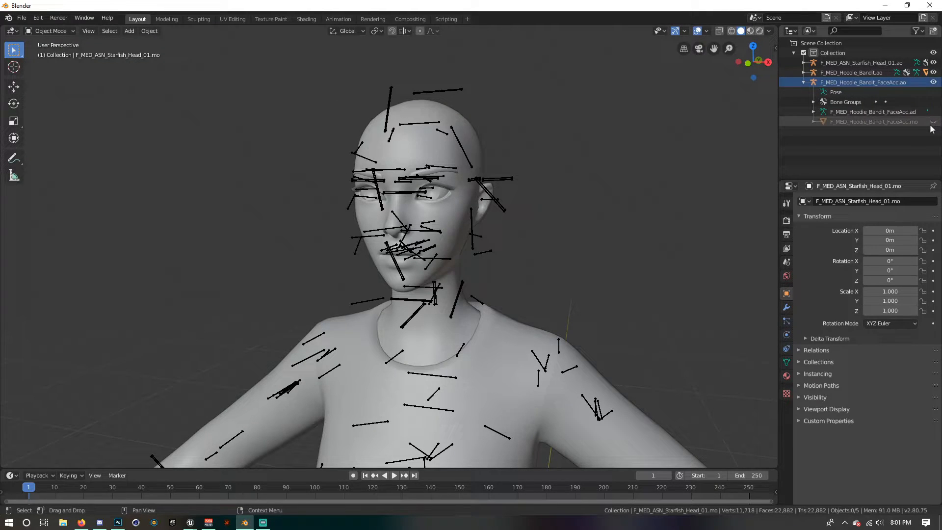
click(933, 121)
mouse_move(470, 162)
middle_down()
mouse_move(465, 150)
mouse_move(466, 158)
middle_up()
click(803, 82)
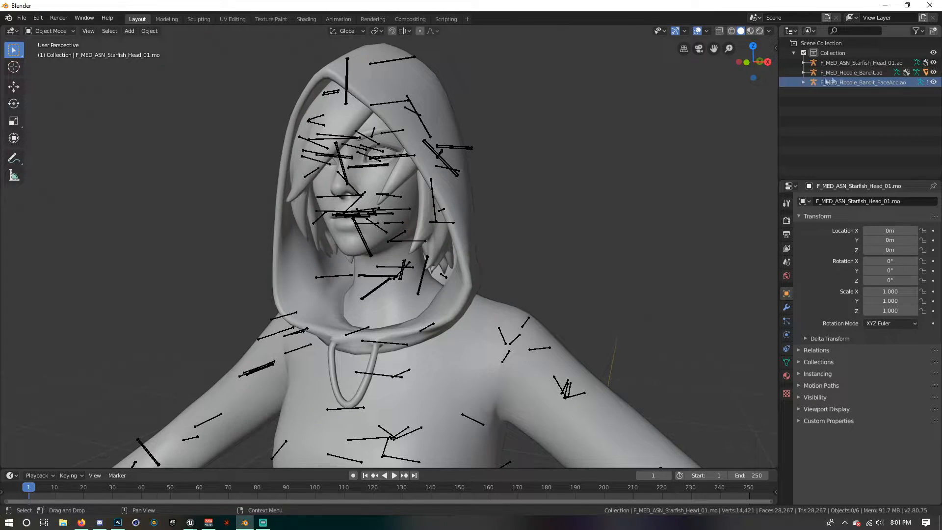
- Select the F_MED_Hoodie_Bandit_FaceAcc armature and switch it to Pose Mode
scroll(587, 130, down, 2)
scroll(587, 129, down, 1)
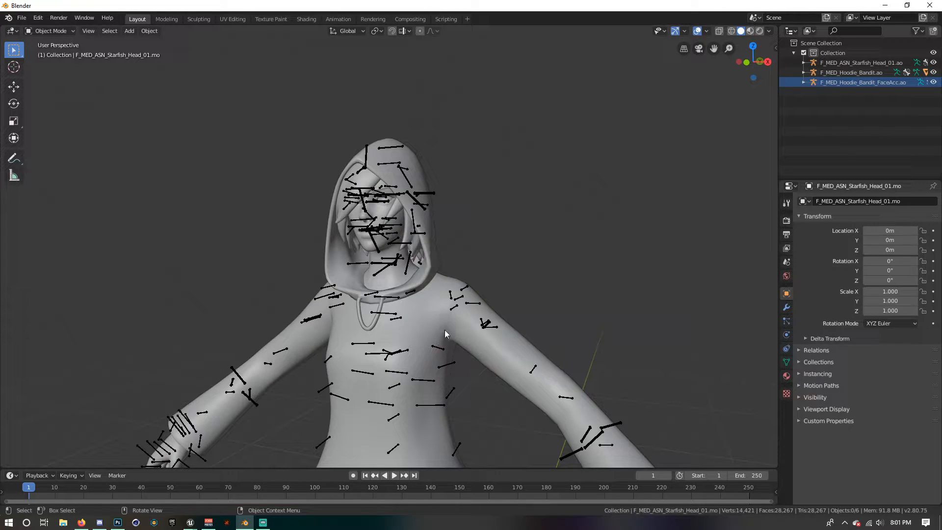
click(398, 323)
scroll(418, 391, down, 2)
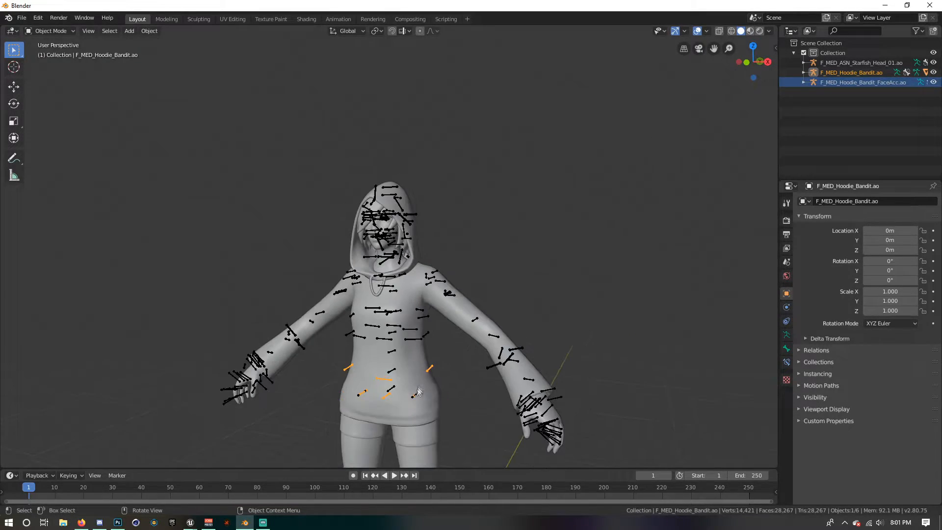
click(393, 370)
click(394, 370)
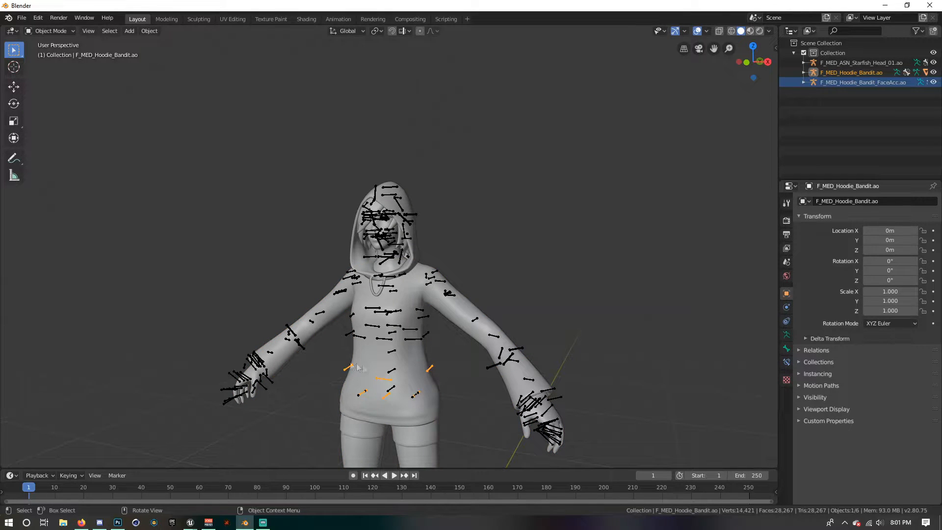
click(313, 326)
click(313, 326)
click(313, 326)
click(313, 327)
click(49, 30)
click(44, 63)
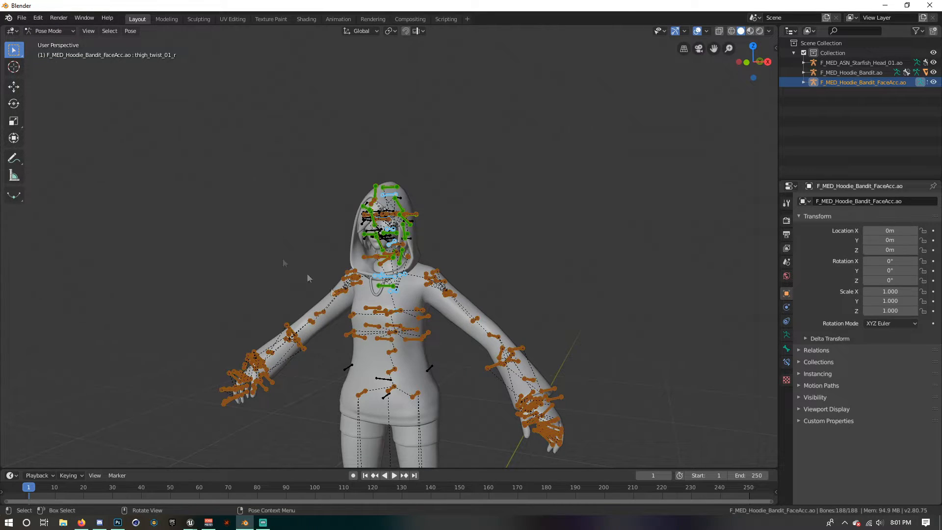
- Try rotating a central torso bone of the FaceAcc armature and undo the rotation
scroll(406, 358, up, 2)
click(393, 353)
click(389, 345)
middle_drag(400, 344, 377, 336)
click(14, 104)
mouse_move(390, 327)
mouse_down()
mouse_move(379, 330)
mouse_move(390, 327)
mouse_up()
key(ctrl+z)
- Try rotating the dyn_lowerhoodie_fr_00_l bone and undo the rotation
middle_drag(419, 310, 400, 312)
click(349, 355)
click(329, 347)
drag(329, 346, 343, 343)
key(ctrl+z)
- Try rotating the spine_02 bone of the FaceAcc armature twice, undoing each rotation
middle_drag(408, 328, 430, 301)
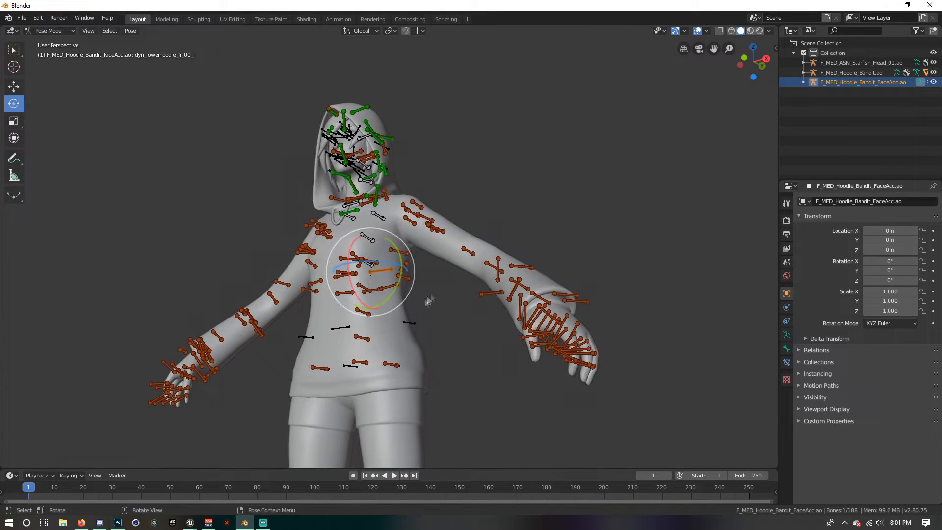
click(359, 310)
drag(341, 294, 383, 346)
key(ctrl+z)
click(43, 32)
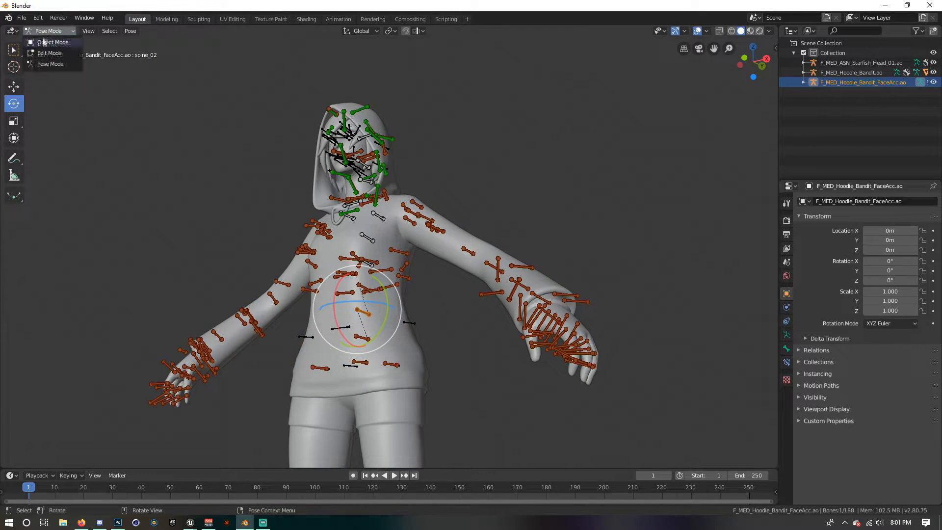
drag(337, 288, 344, 247)
key(ctrl+z)
- Return the FaceAcc armature to Object Mode and clear the selection
click(48, 31)
click(49, 41)
click(146, 180)
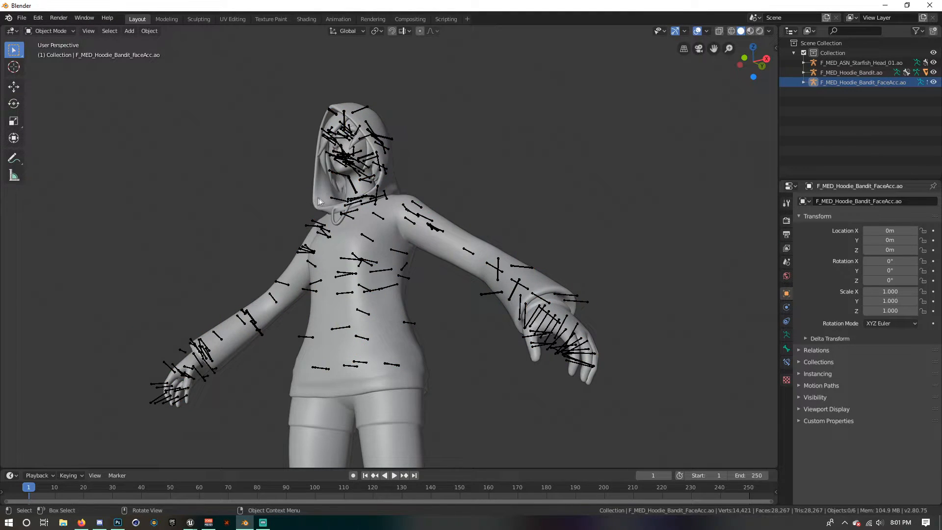
- Select the body, Starfish head and hood meshes, with the hood mesh active, and join them into one mesh
middle_drag(317, 198, 322, 216)
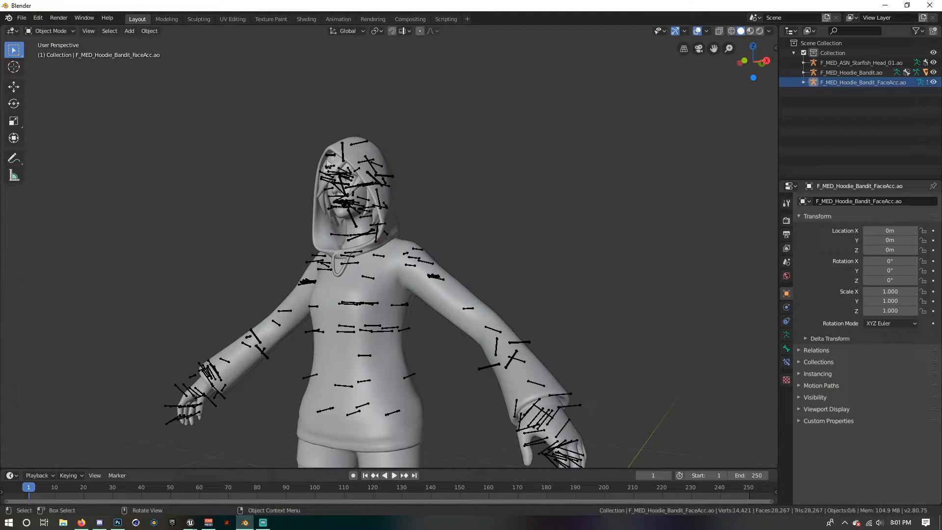
scroll(375, 225, up, 4)
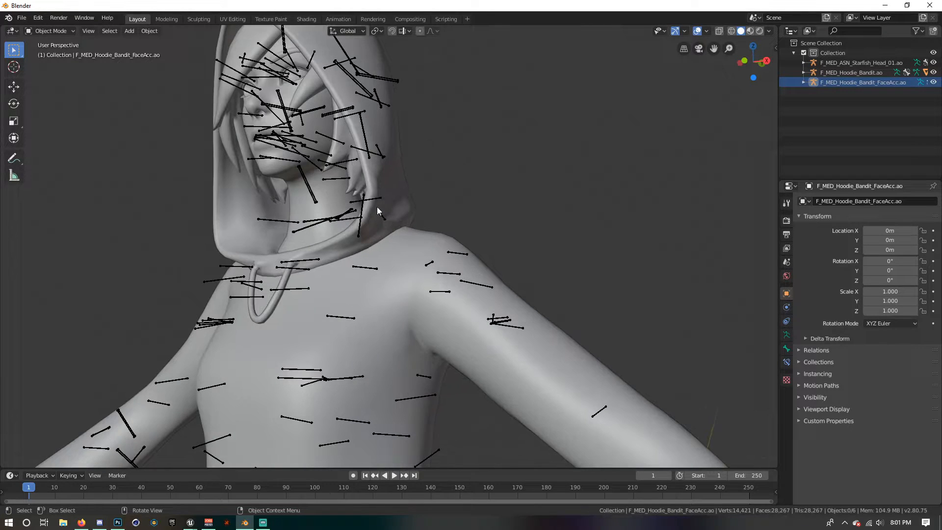
scroll(366, 195, down, 3)
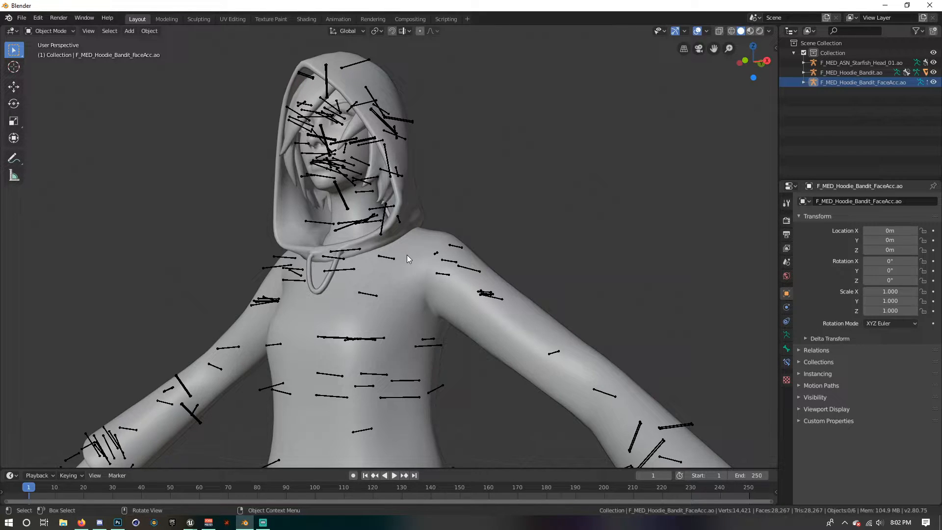
click(414, 247)
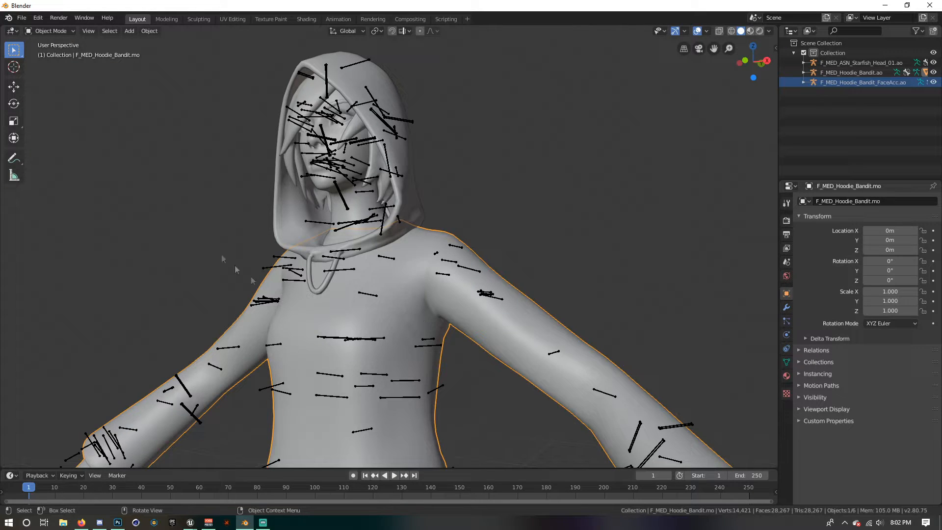
shift+click(355, 209)
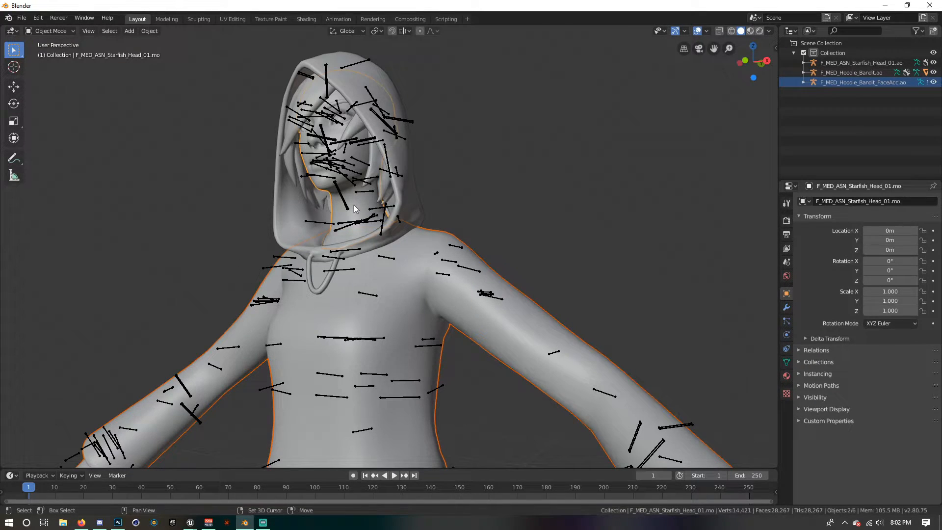
shift+click(379, 71)
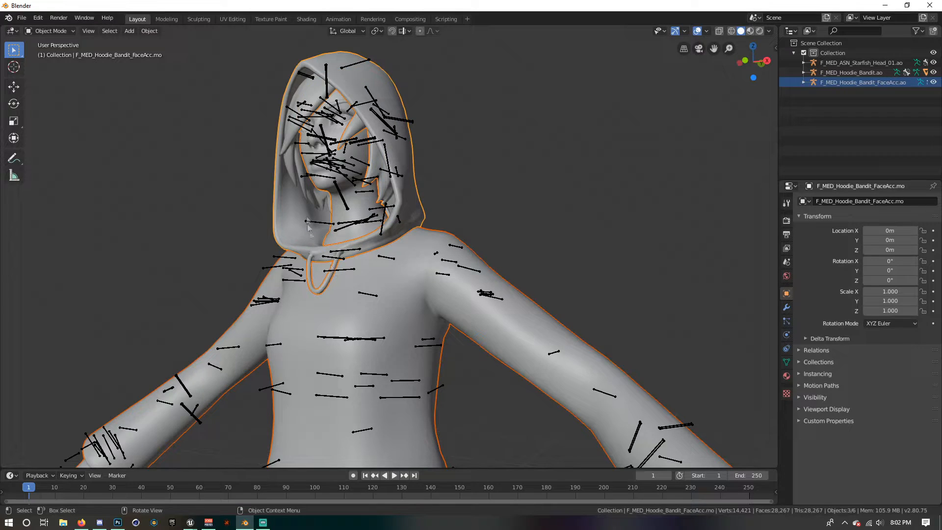
scroll(452, 289, down, 4)
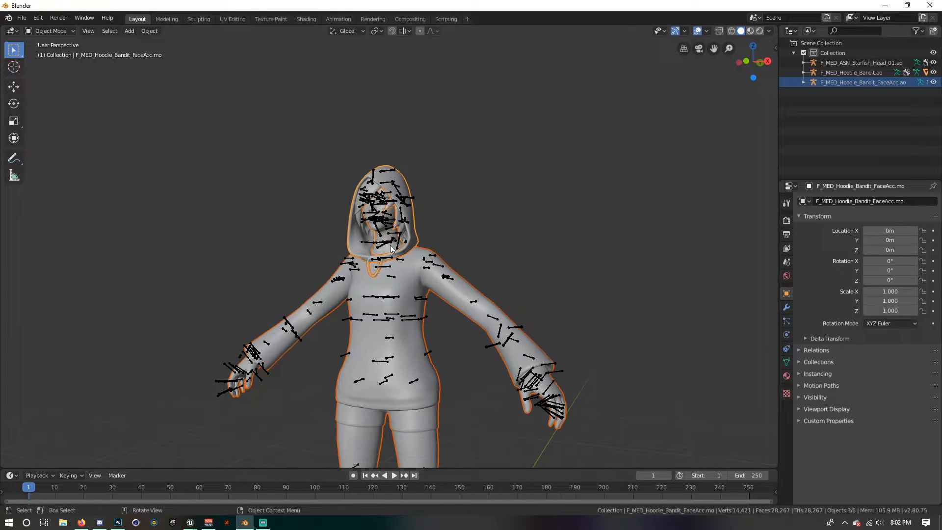
scroll(384, 246, up, 6)
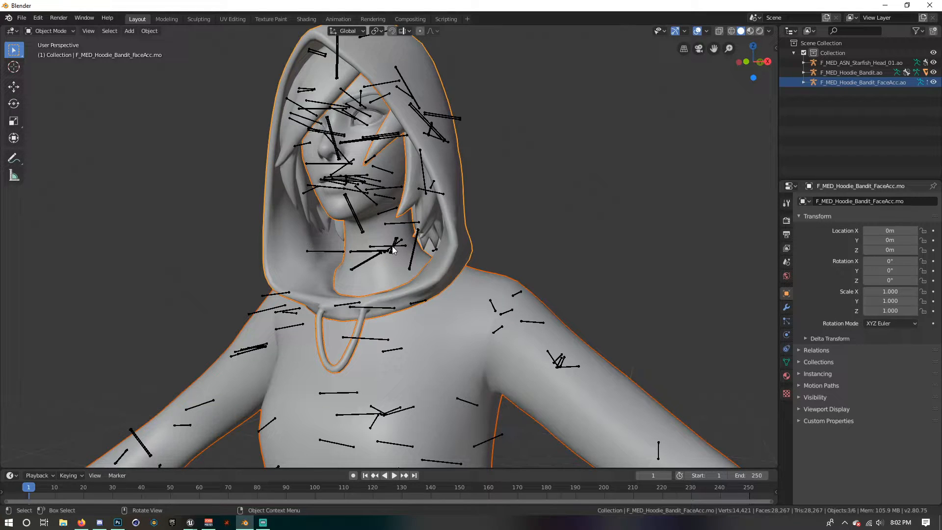
scroll(496, 261, down, 2)
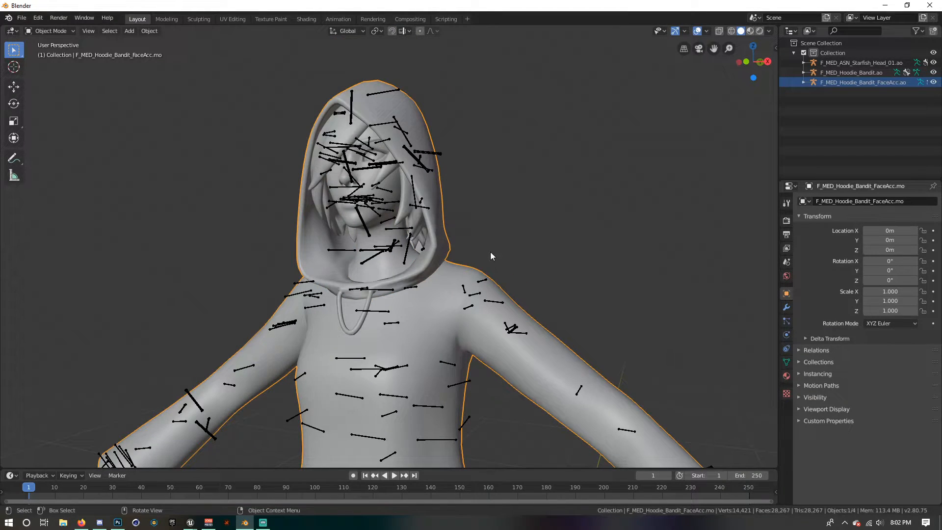
- Select the Hoodie Bandit, Starfish head and FaceAcc armatures, with FaceAcc active, and join them into one armature
key(a)
key(alt+a)
mouse_move(467, 337)
middle_down()
mouse_move(463, 318)
mouse_move(473, 329)
middle_up()
click(870, 102)
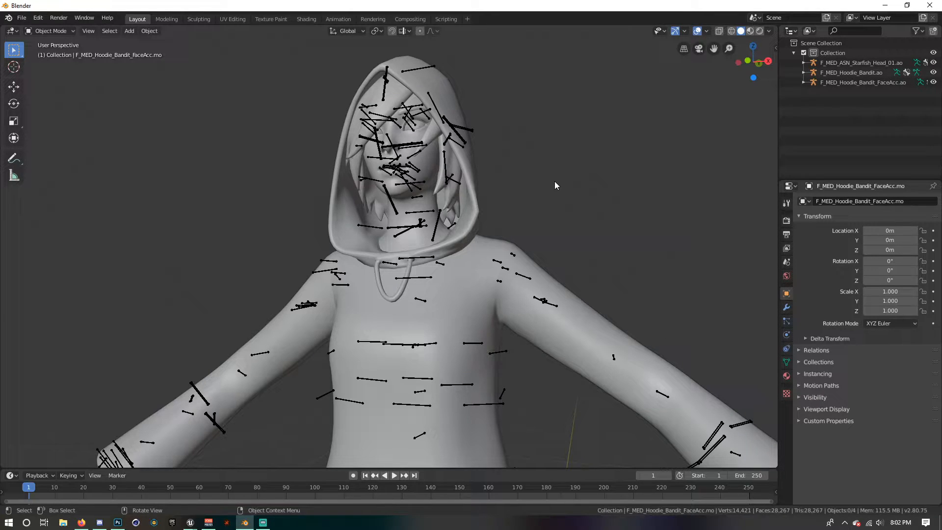
click(870, 73)
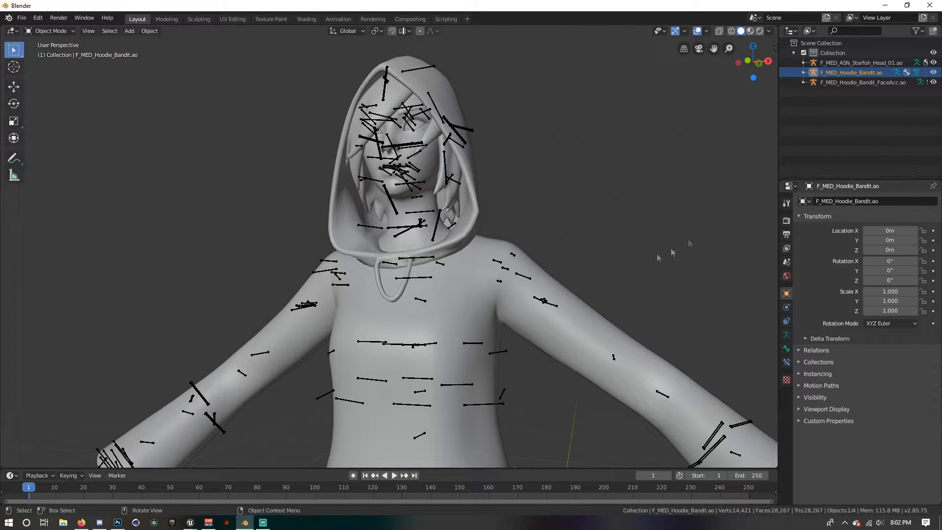
ctrl+click(856, 63)
ctrl+click(858, 82)
scroll(387, 265, down, 3)
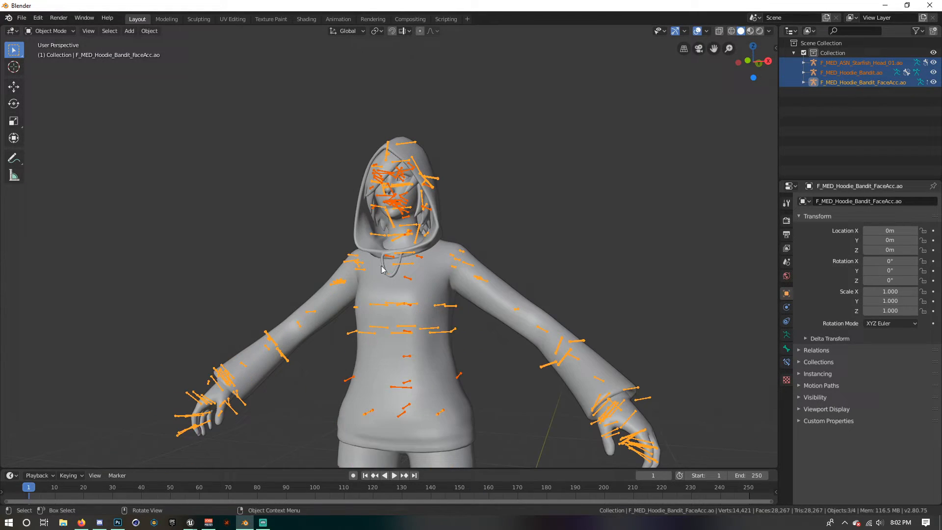
scroll(387, 265, up, 2)
key(ctrl+j)
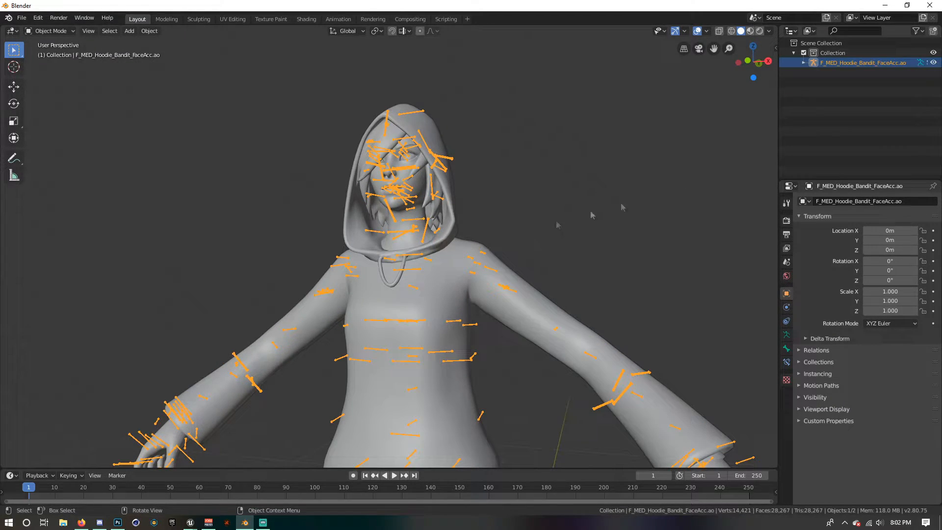
click(804, 63)
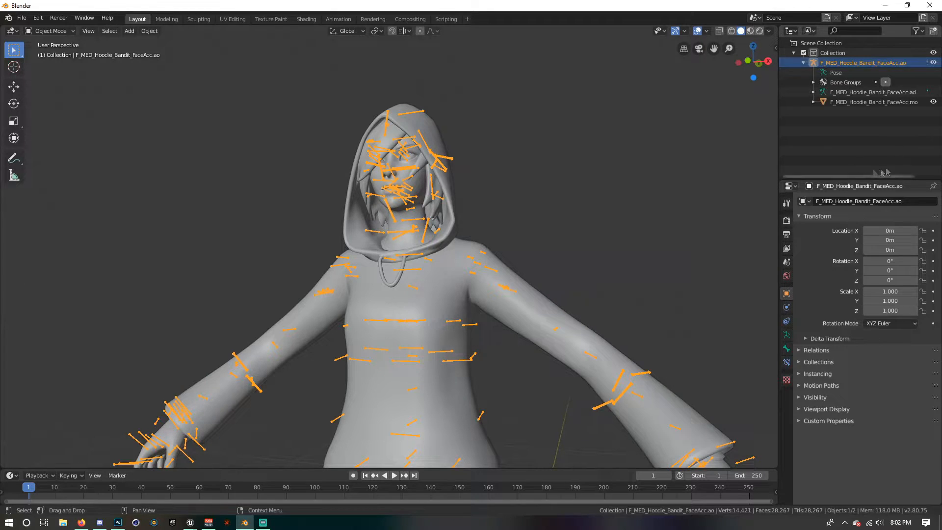
click(835, 74)
click(804, 63)
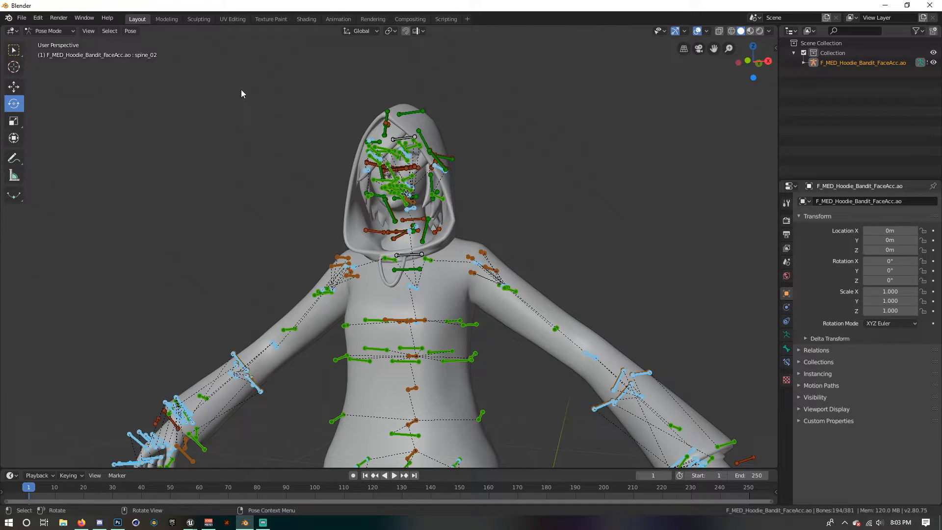
click(49, 31)
click(49, 39)
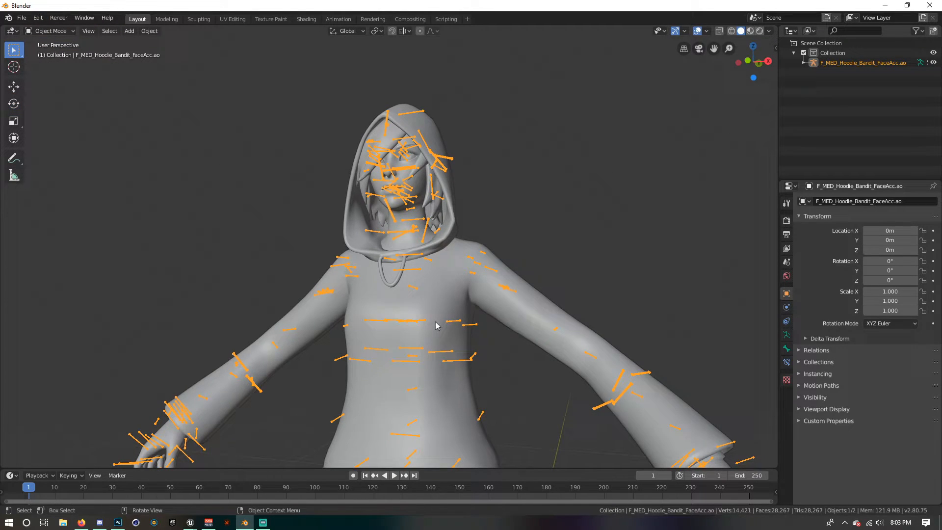
- Expand the joined FaceAcc armature's hierarchy and open its armature data in Edit Mode
scroll(436, 325, up, 1)
scroll(410, 312, up, 2)
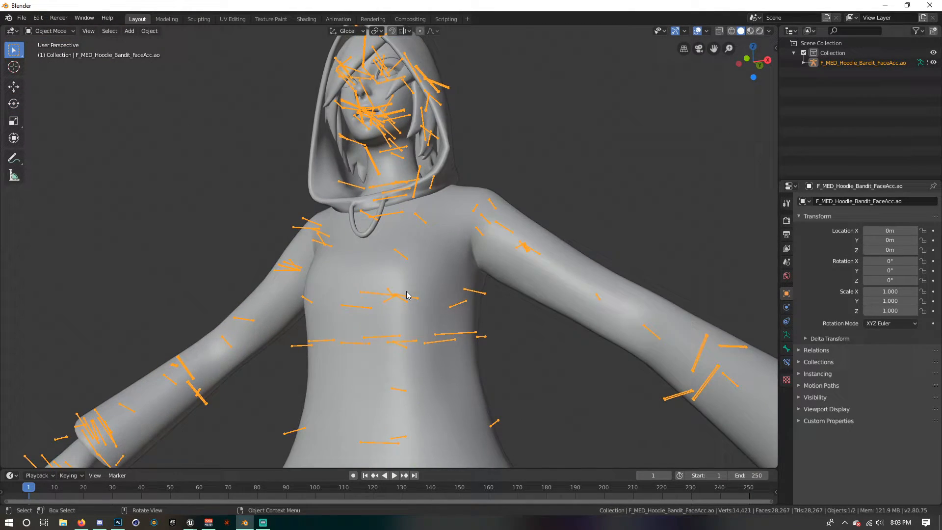
scroll(406, 294, up, 1)
click(803, 62)
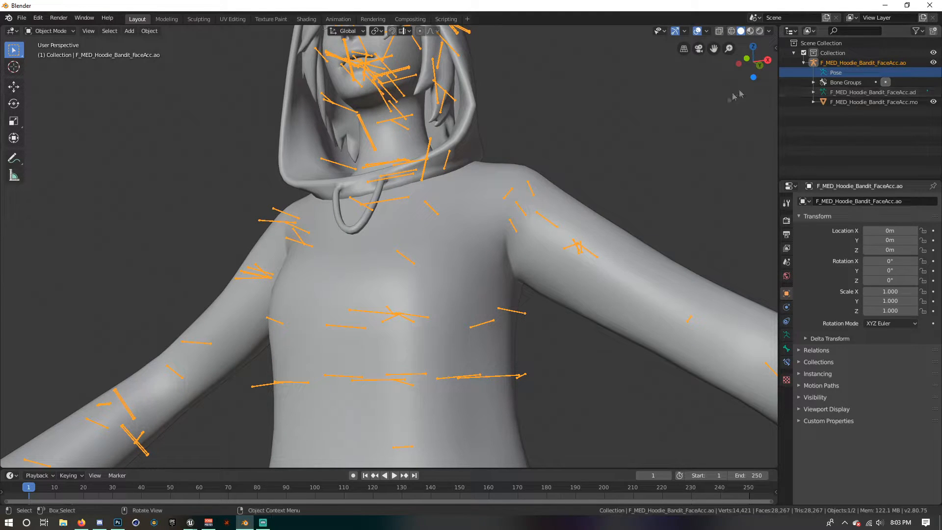
click(844, 92)
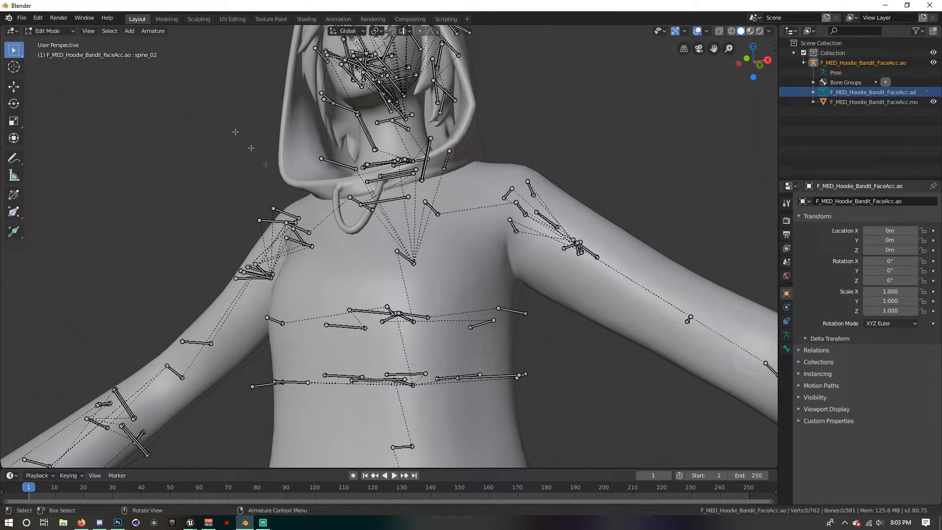
- Select the spine_05.001 bone and all bones sharing its suffix, and delete them from the armature
middle_drag(376, 295, 378, 300)
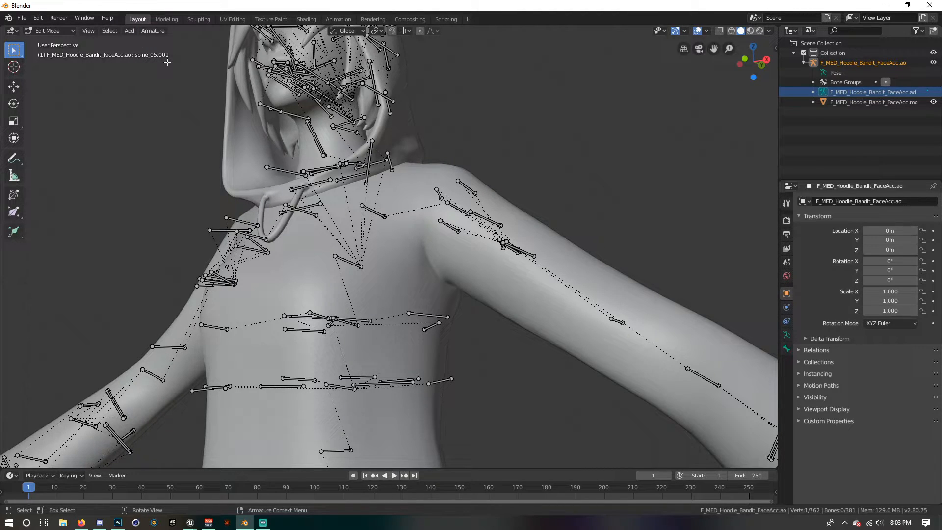
click(111, 31)
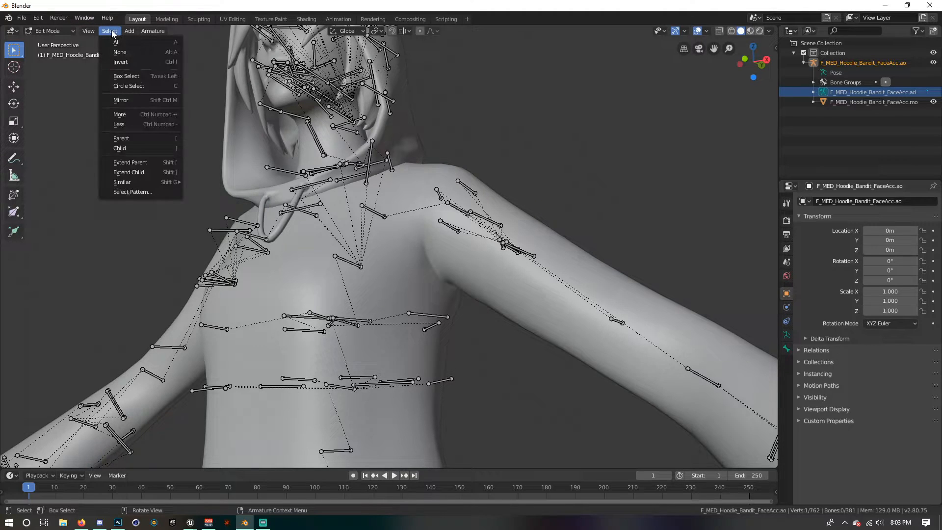
click(113, 33)
click(112, 33)
mouse_move(147, 182)
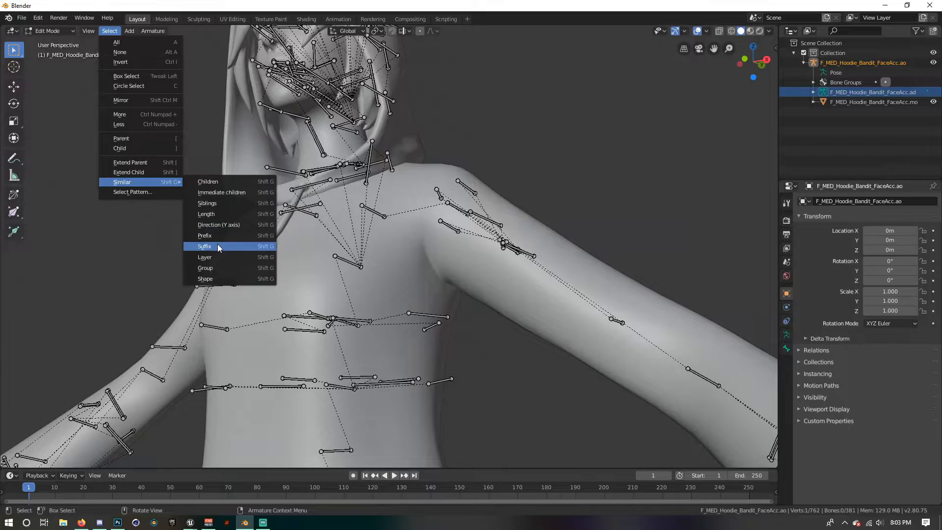
click(205, 247)
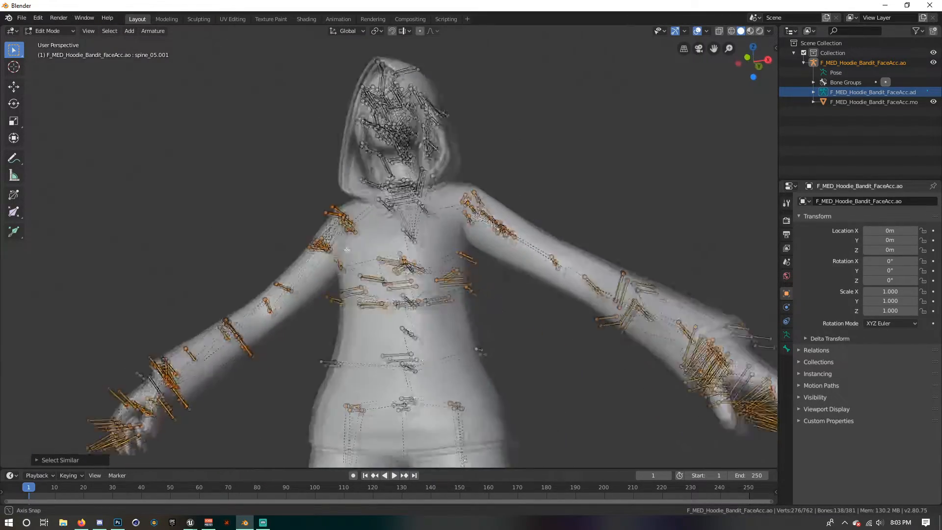
mouse_move(346, 250)
middle_down()
mouse_move(310, 247)
mouse_move(345, 246)
middle_up()
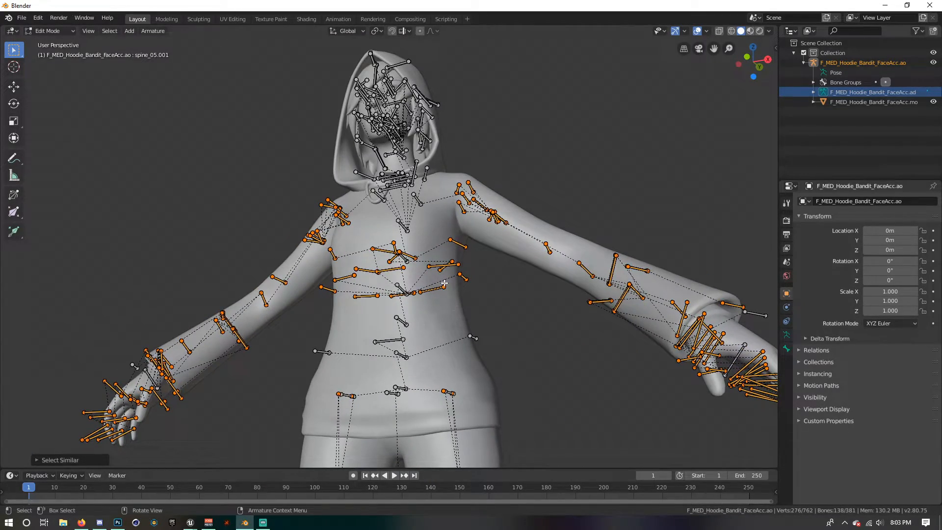
key(x)
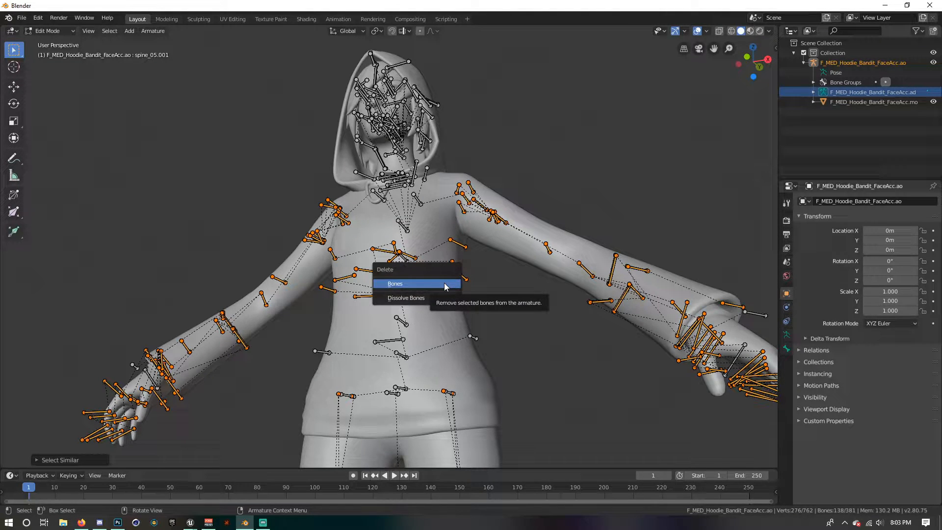
click(444, 284)
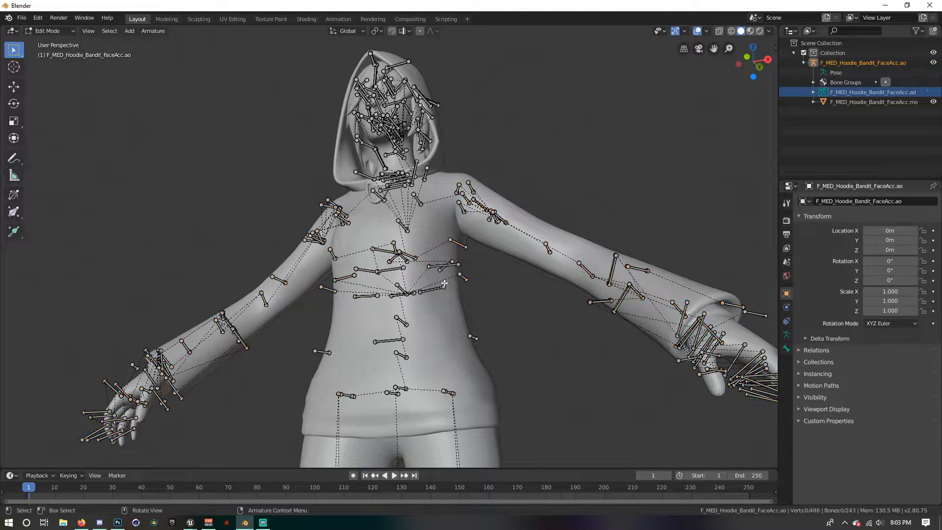
- Select the spine_05.002 bone and all bones sharing its suffix, and delete them from the armature
scroll(444, 286, up, 5)
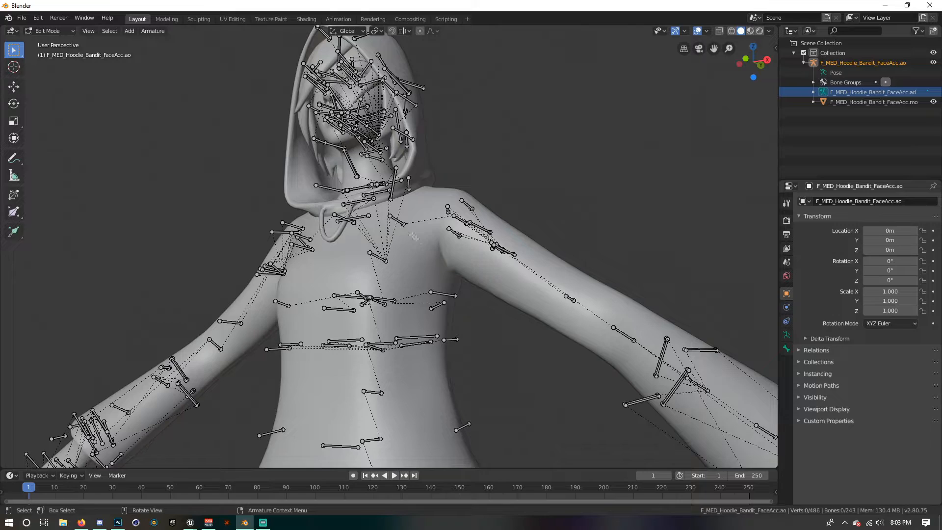
click(369, 252)
click(110, 31)
mouse_move(162, 184)
click(209, 244)
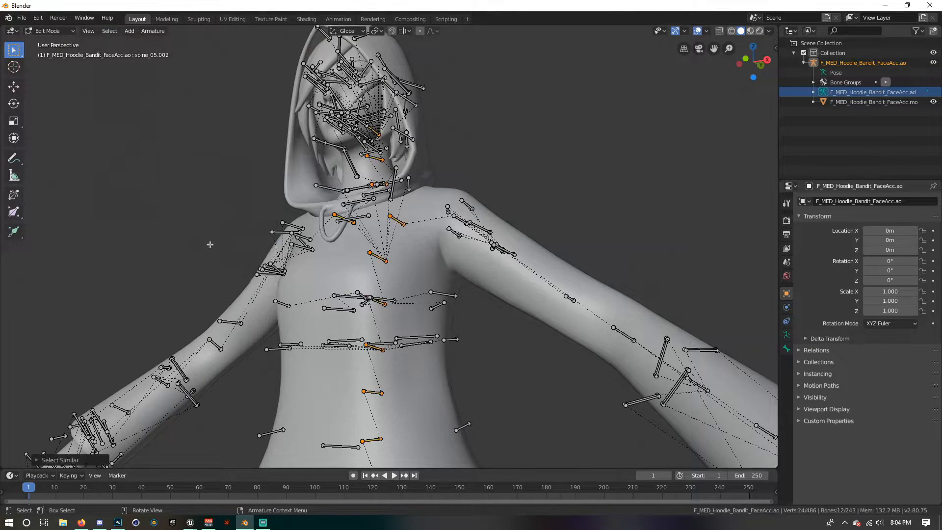
scroll(375, 221, down, 5)
key(x)
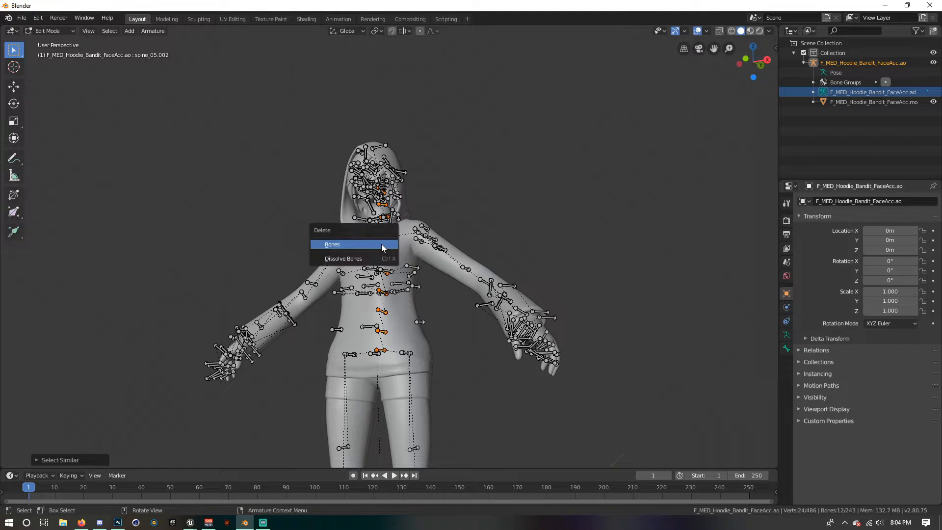
click(381, 244)
scroll(383, 239, up, 4)
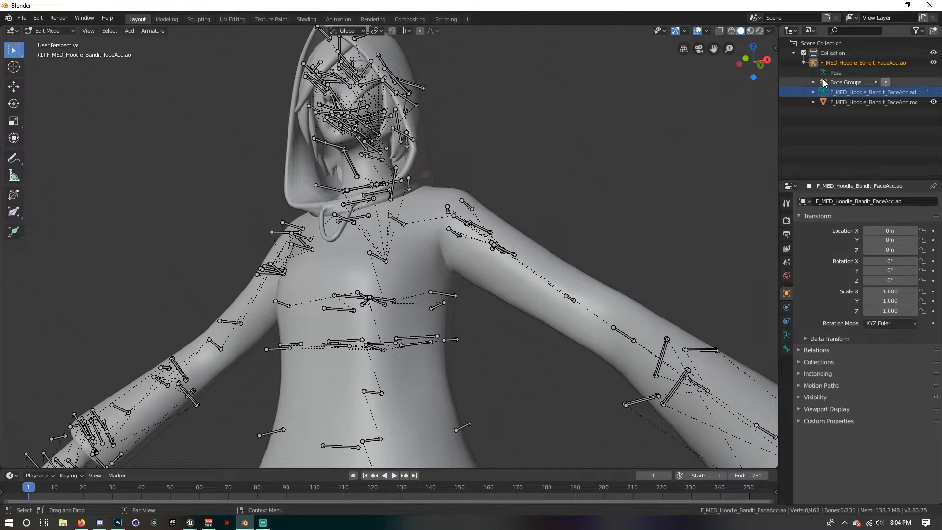
- Test the joined rig in Pose Mode by rotating the spine_02 bone, undo the rotation and return to Edit Mode
click(63, 31)
click(49, 64)
click(385, 301)
middle_drag(385, 301, 350, 280)
click(270, 373)
scroll(275, 367, down, 3)
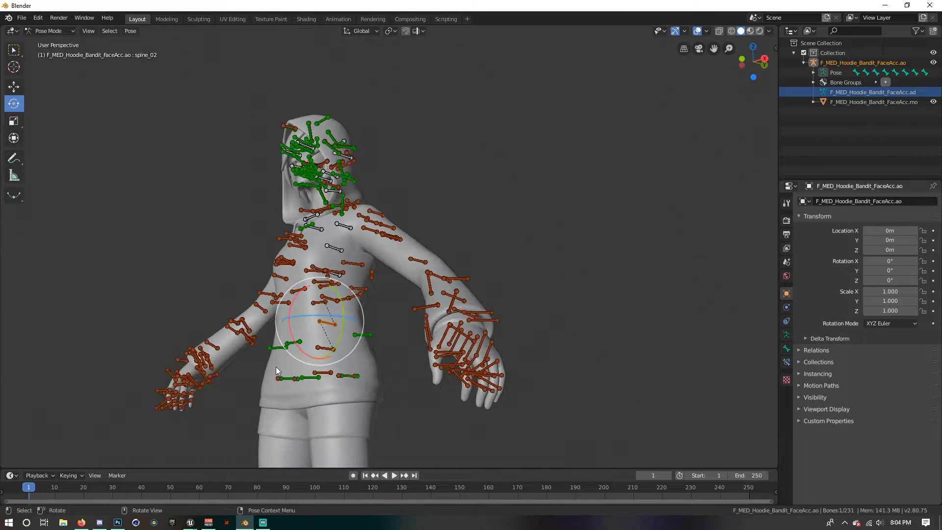
drag(296, 299, 265, 238)
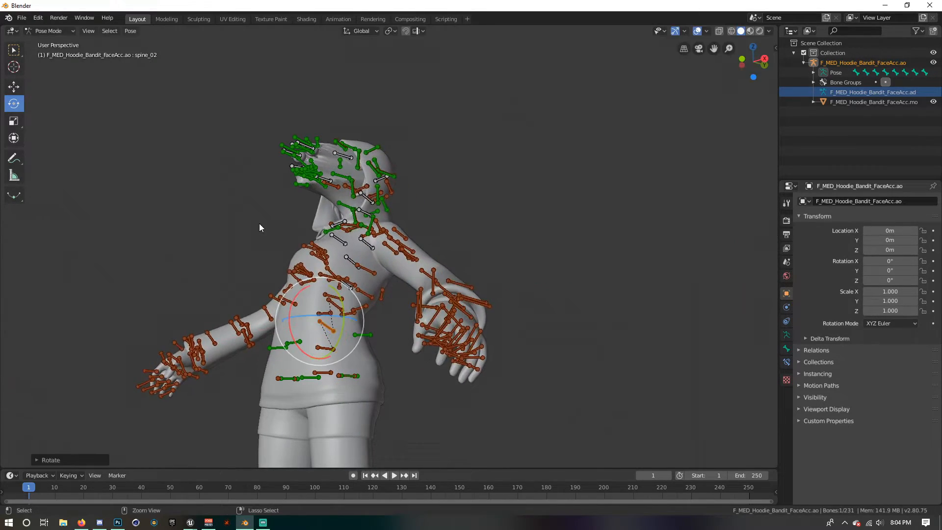
key(ctrl+z)
click(62, 29)
click(63, 47)
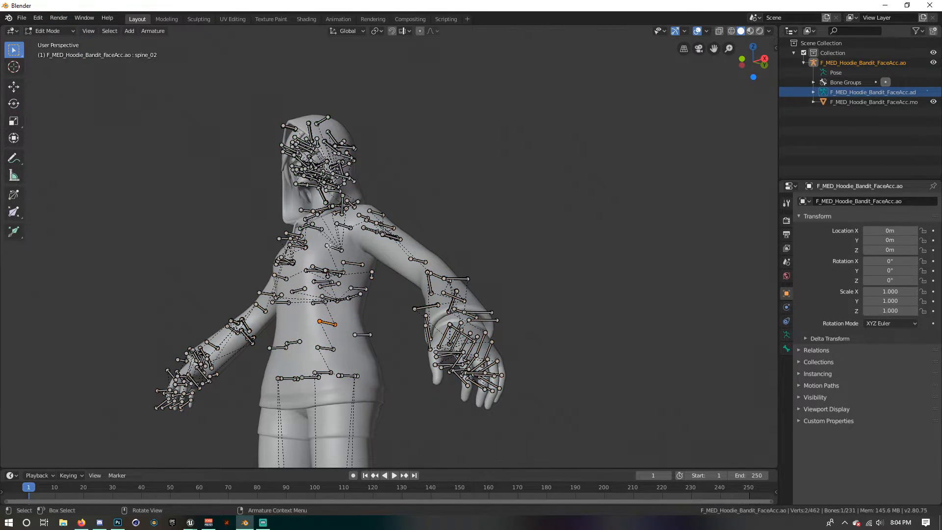
- Expand the armature data's bone hierarchy in Edit Mode and review the bones left outside the root bone
scroll(337, 264, up, 5)
middle_drag(337, 264, 345, 270)
click(823, 92)
click(814, 92)
click(49, 30)
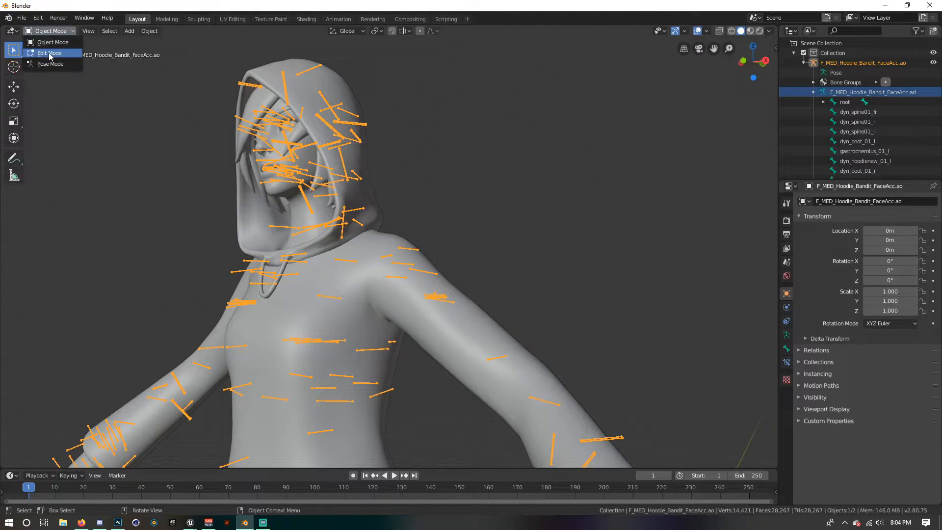
click(49, 47)
scroll(848, 108, down, 5)
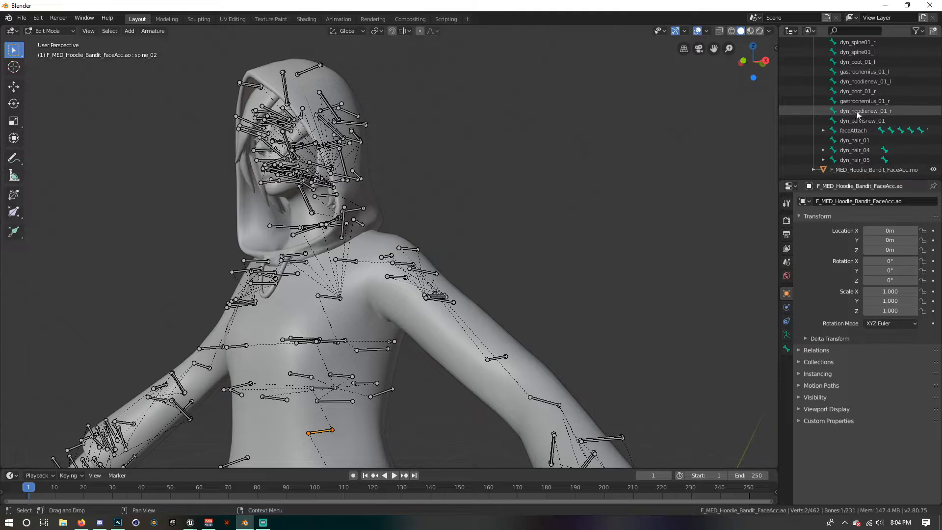
scroll(854, 56, up, 5)
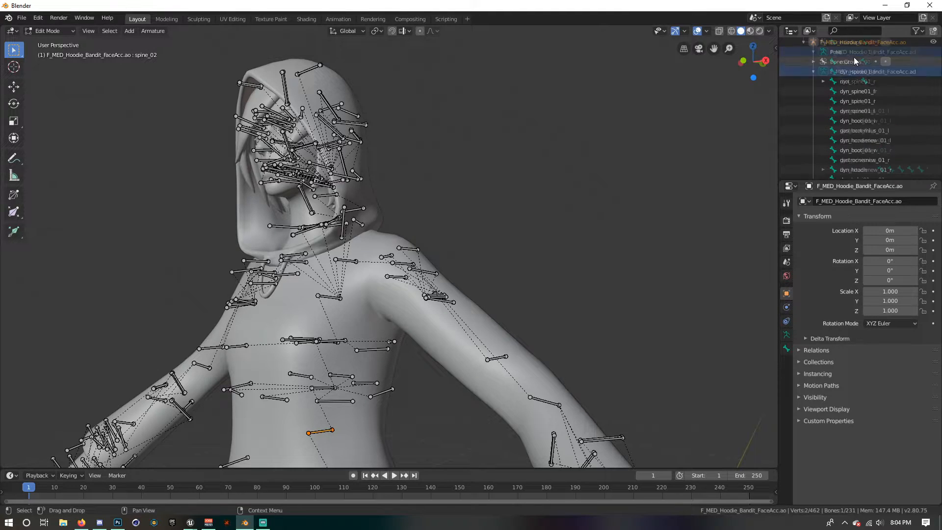
click(847, 82)
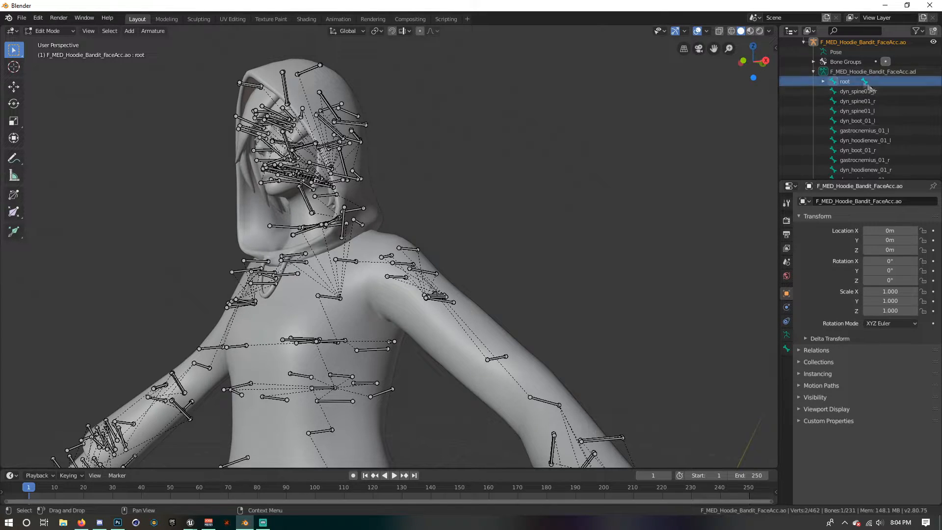
scroll(847, 109, down, 3)
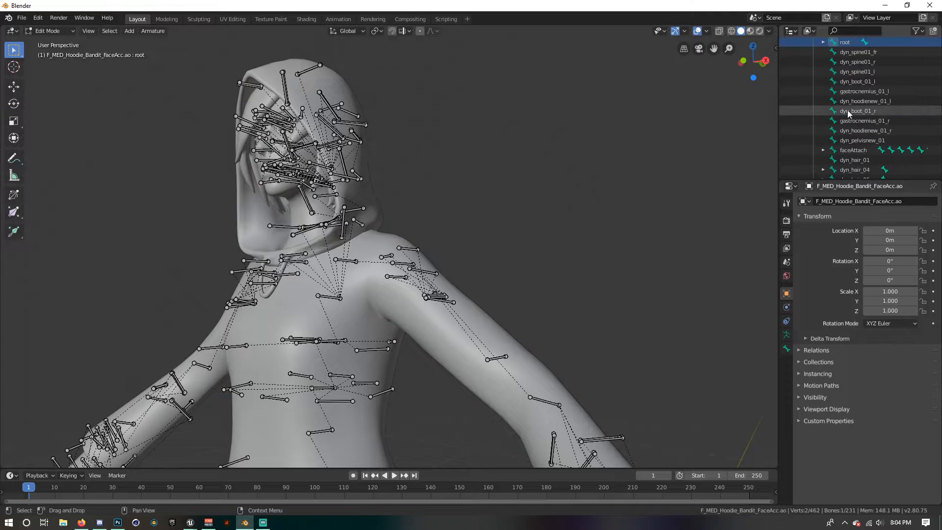
scroll(860, 139, up, 5)
scroll(854, 157, down, 5)
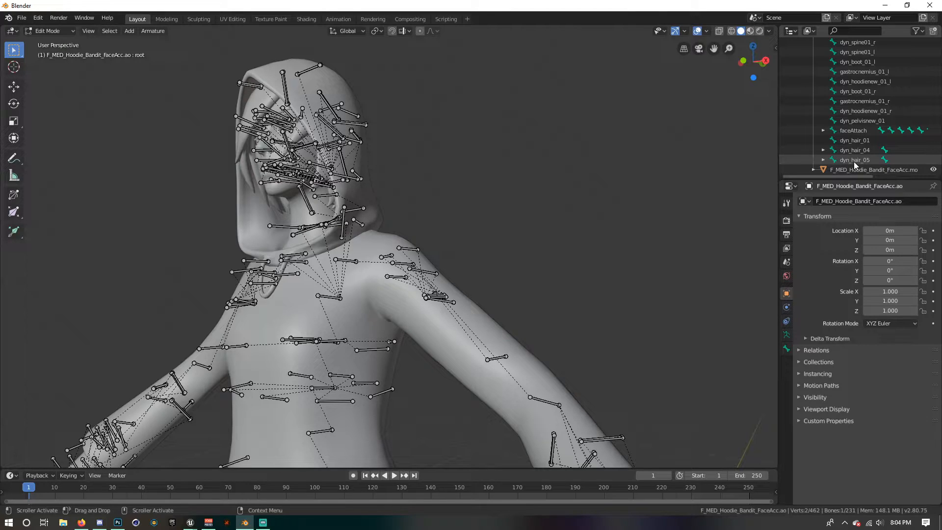
- Show the bone relations settings and set the parent of dyn_hair_05 to head
click(854, 161)
click(855, 139)
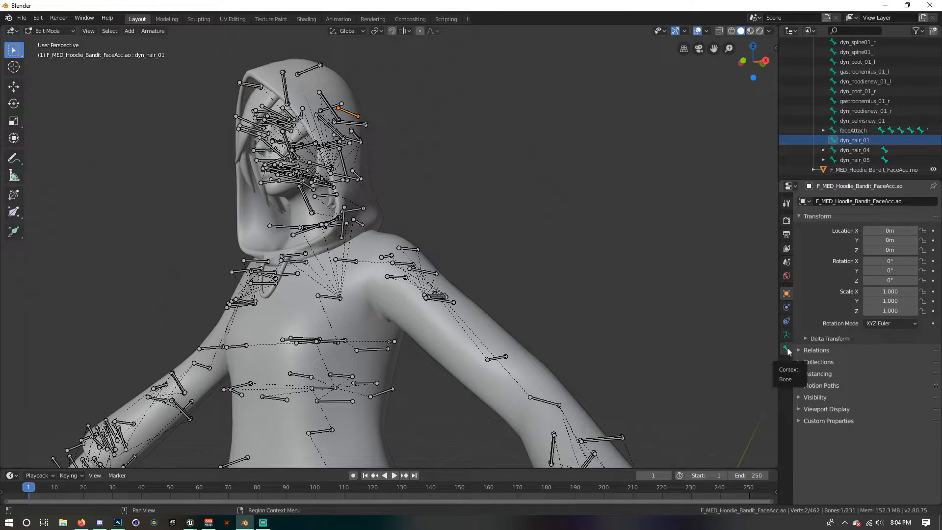
click(786, 348)
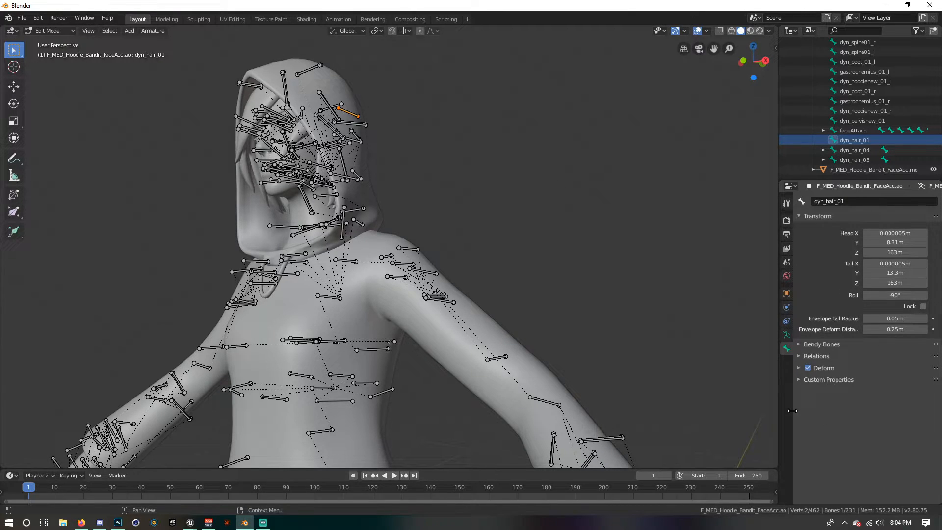
click(809, 358)
click(903, 391)
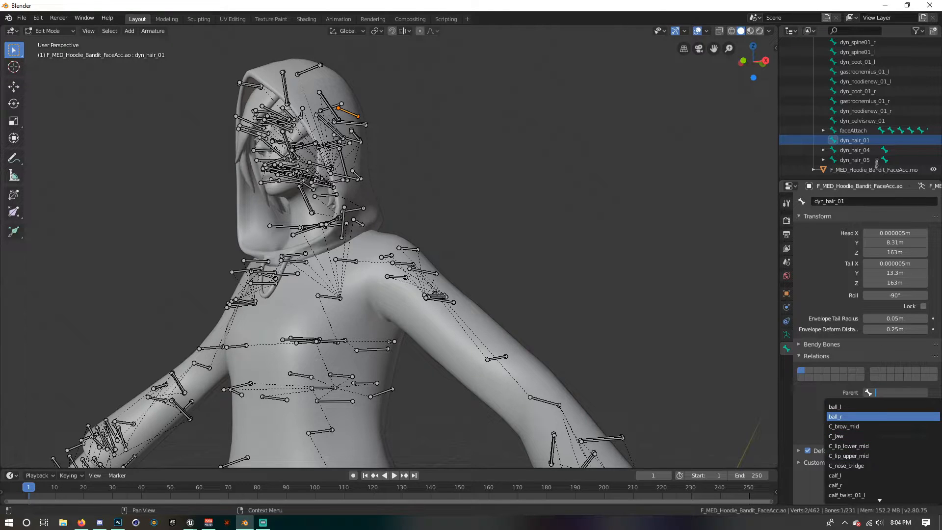
click(859, 161)
click(903, 392)
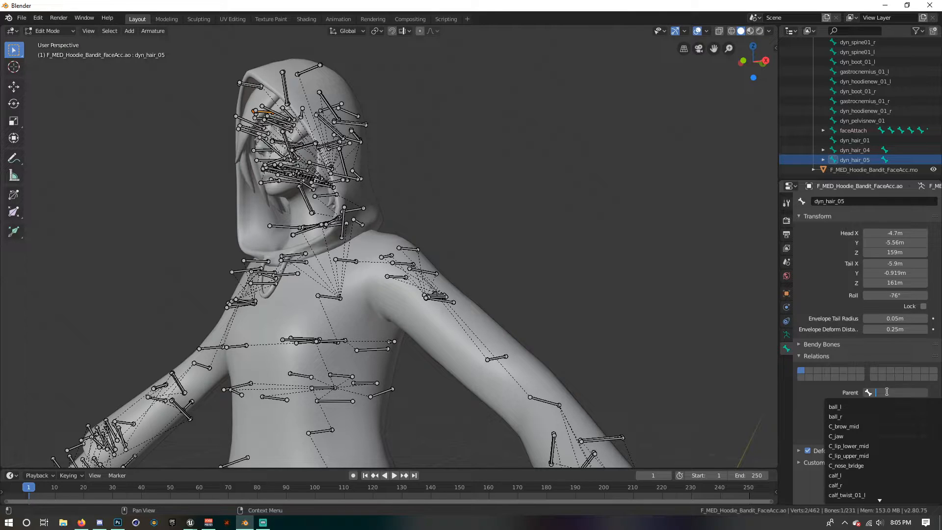
text(head)
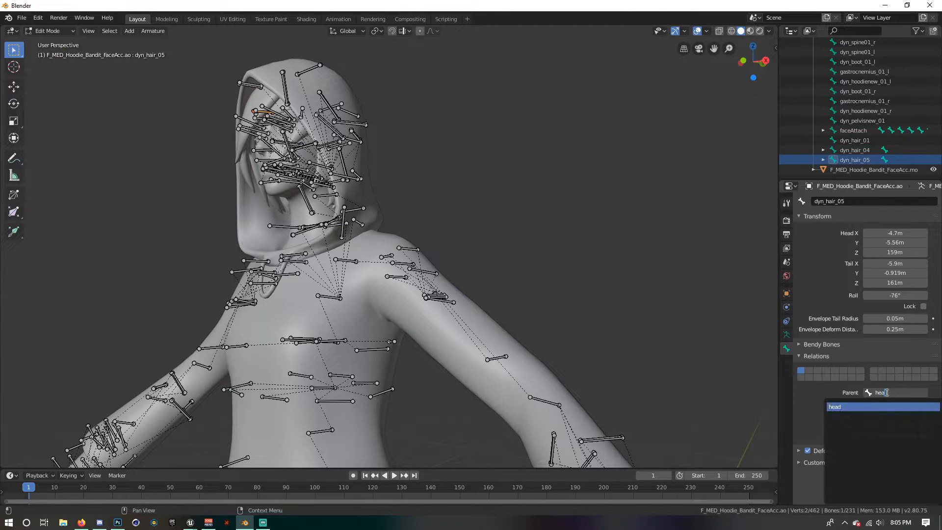
click(849, 408)
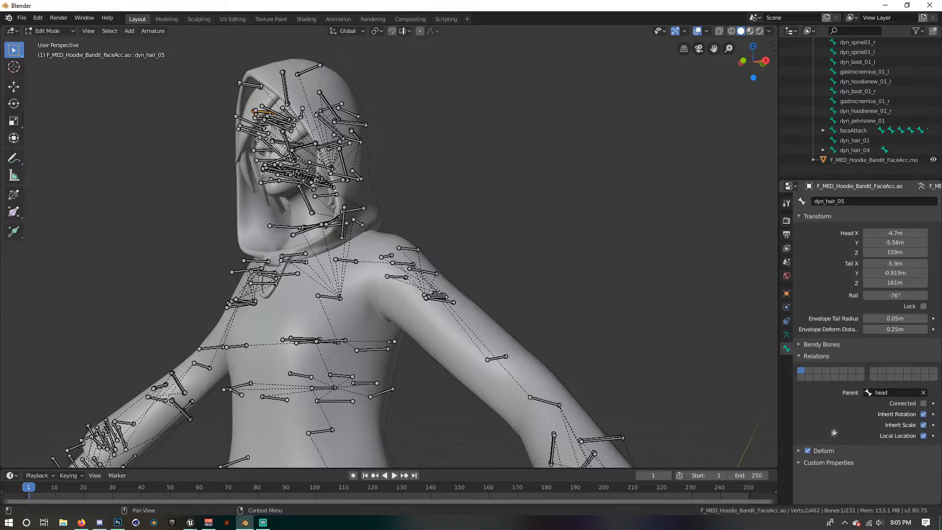
- Set head as the parent of the dyn_hair_04 and dyn_hair_01 bones
click(859, 160)
click(893, 392)
text(h)
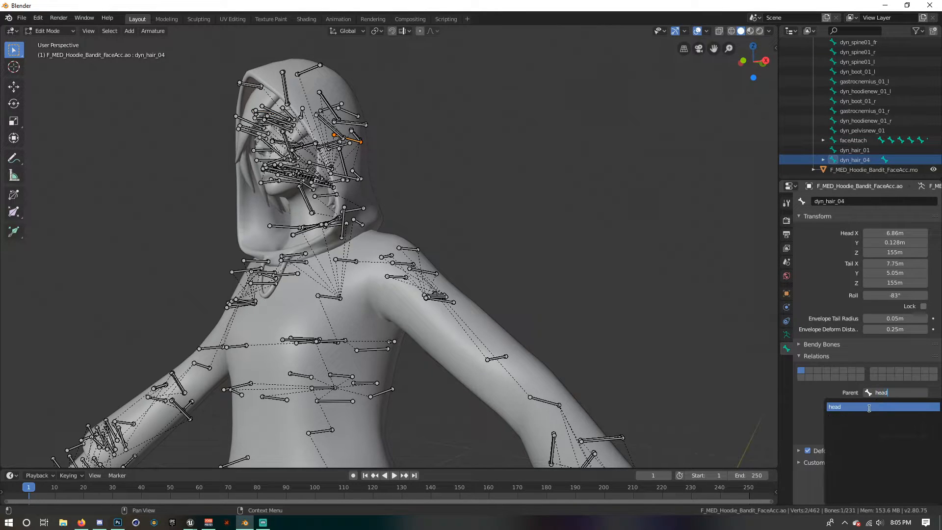
click(854, 406)
click(855, 160)
click(888, 392)
text(head)
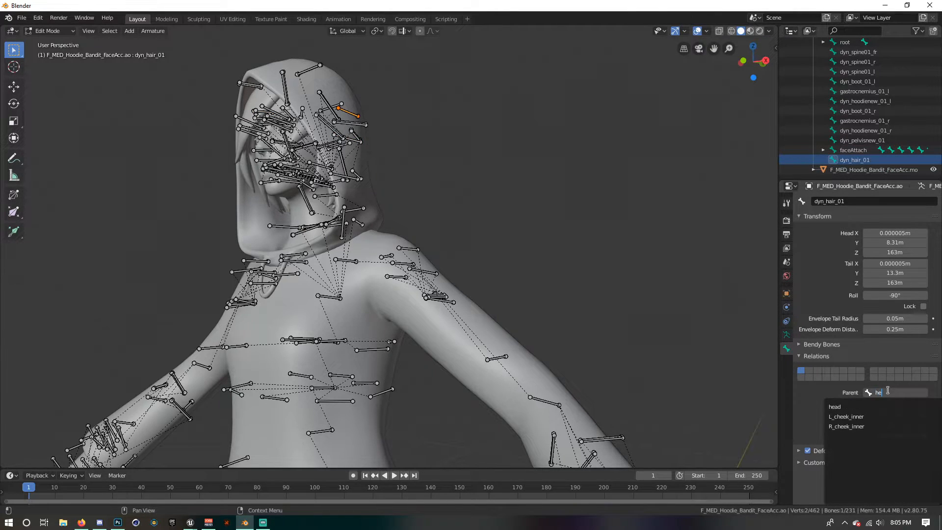
click(848, 407)
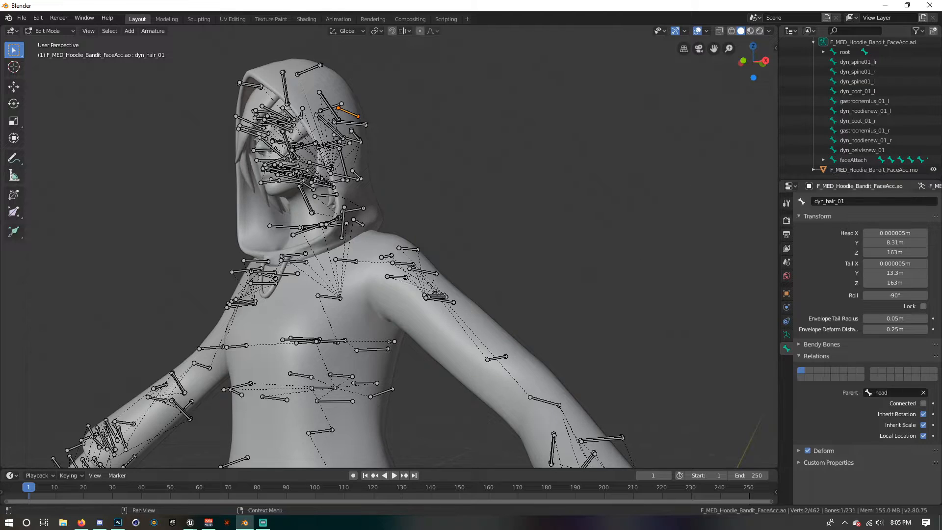
- Parent the faceAttach bone to head
click(841, 158)
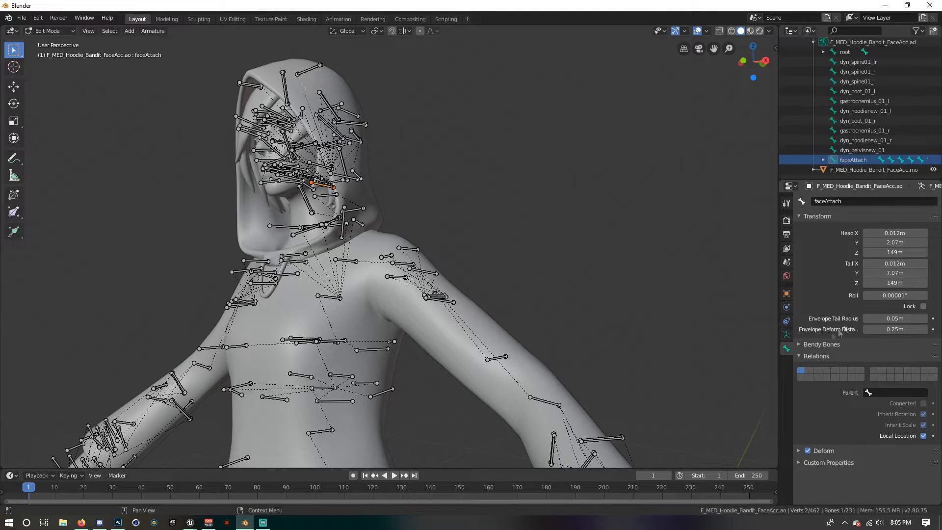
click(888, 394)
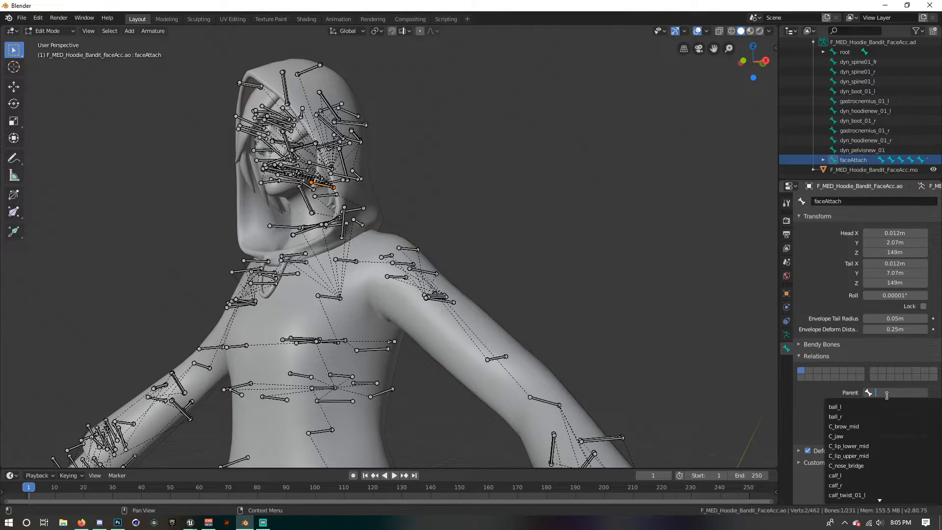
text(head)
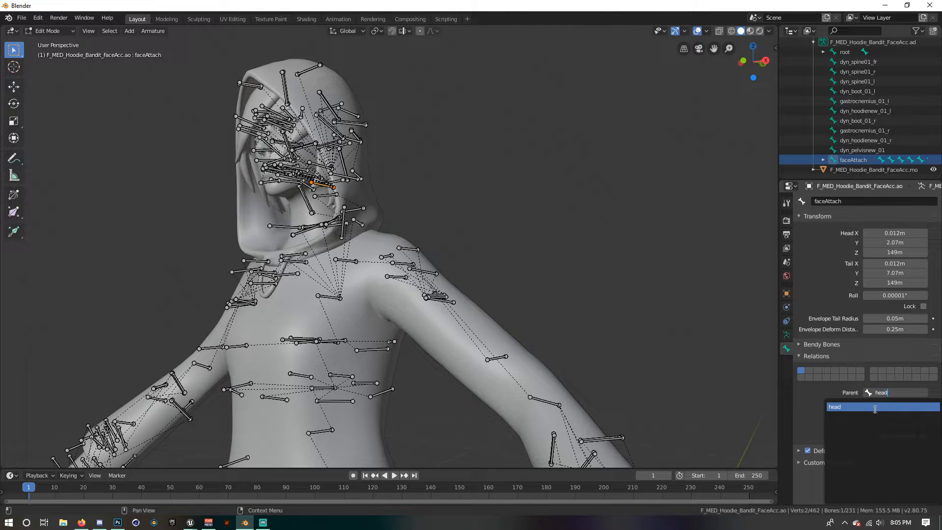
click(875, 409)
- Examine where the unparented dyn_pelvisnew_01 and dyn_boot_01_r bones sit on the body
click(858, 158)
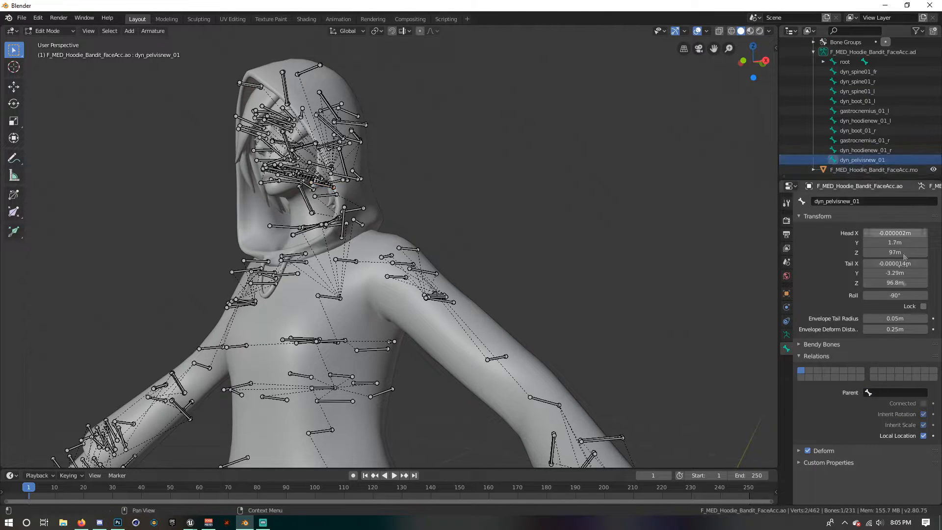
scroll(458, 293, down, 5)
middle_drag(383, 295, 411, 280)
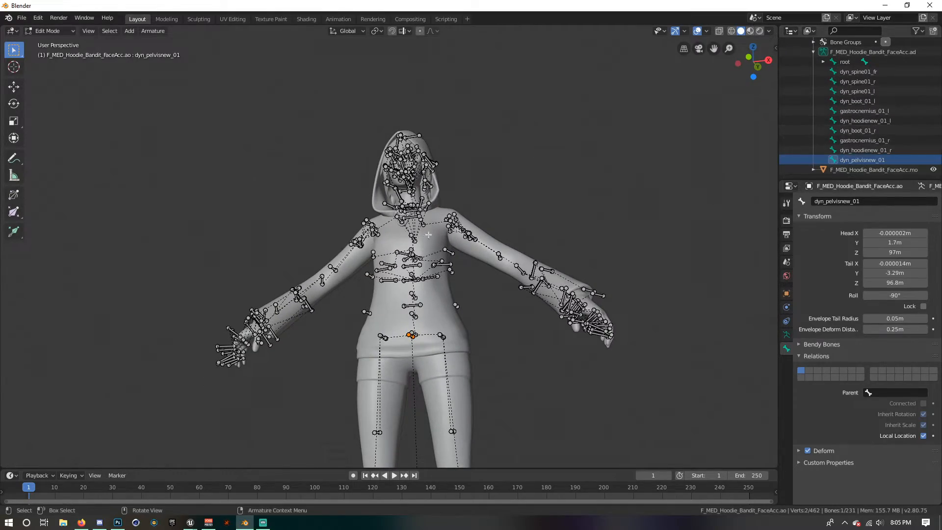
scroll(548, 63, up, 3)
middle_drag(548, 63, 479, 210)
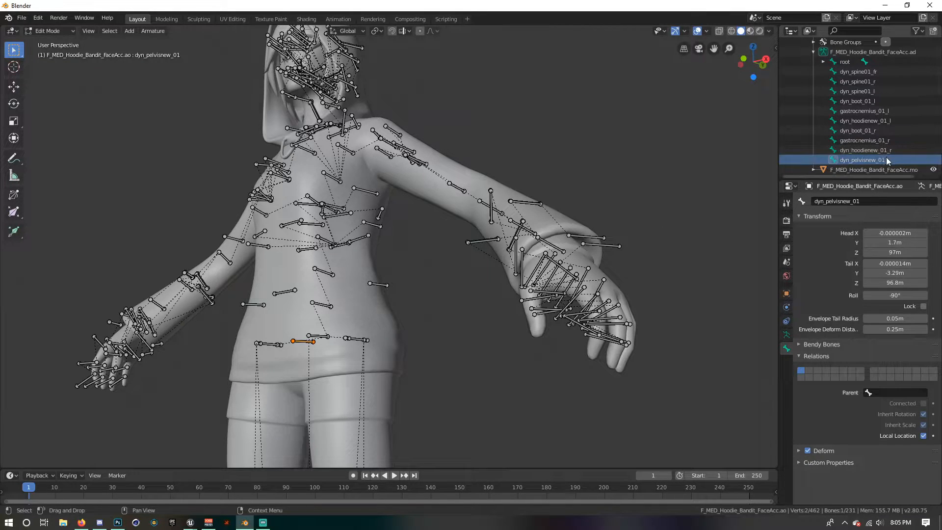
middle_drag(280, 305, 314, 306)
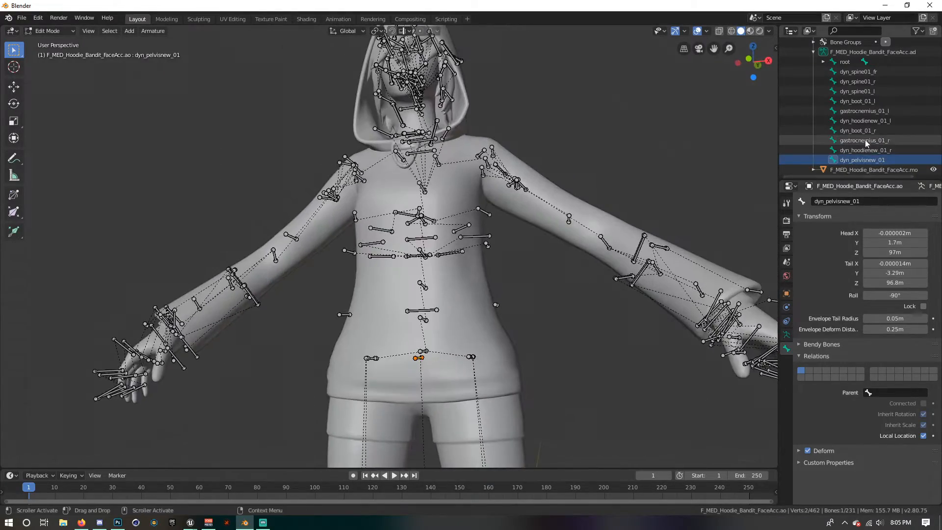
click(859, 131)
scroll(346, 208, down, 7)
middle_drag(363, 210, 390, 248)
scroll(417, 230, up, 7)
- Test-rotate the dyn_spine01_fr bone in Pose Mode, undo the rotation and go back to Edit Mode
click(858, 71)
click(58, 31)
click(49, 63)
key(r)
key(r)
click(319, 354)
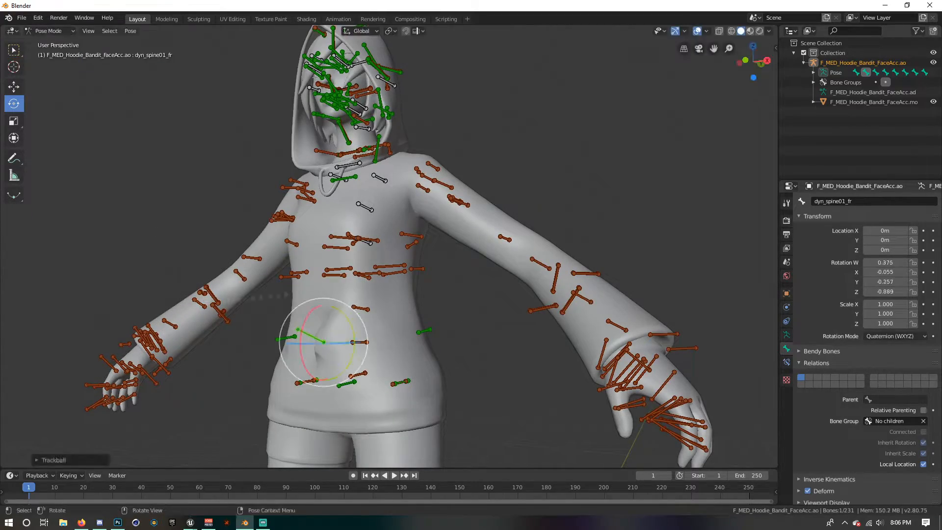
key(ctrl+z)
click(49, 30)
click(51, 60)
- Parent the dyn_spine01_fr bone to the matching lower spine bone
scroll(339, 314, up, 2)
shift+middle_drag(338, 314, 222, 310)
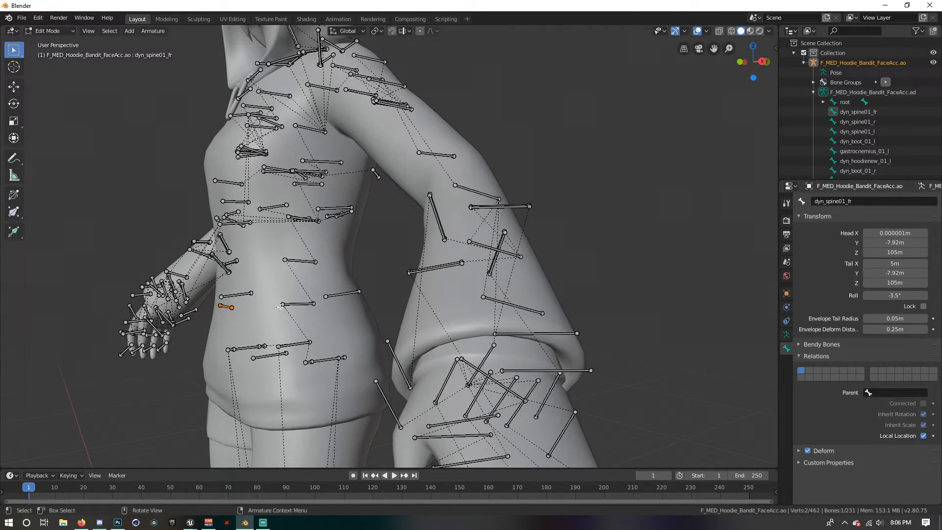
click(898, 393)
text(spine)
click(883, 443)
- Parent the dyn_spine01_r and dyn_spine01_l bones to the matching lower spine bone
middle_drag(290, 278, 468, 271)
click(857, 112)
scroll(441, 270, down, 2)
click(895, 392)
text(spine)
click(883, 443)
click(858, 112)
click(895, 392)
text(spine)
click(887, 439)
- Set the parent of the dyn_boot_01_l bone to foot_l
click(858, 112)
scroll(511, 295, down, 2)
middle_drag(510, 319, 520, 275)
scroll(511, 264, down, 2)
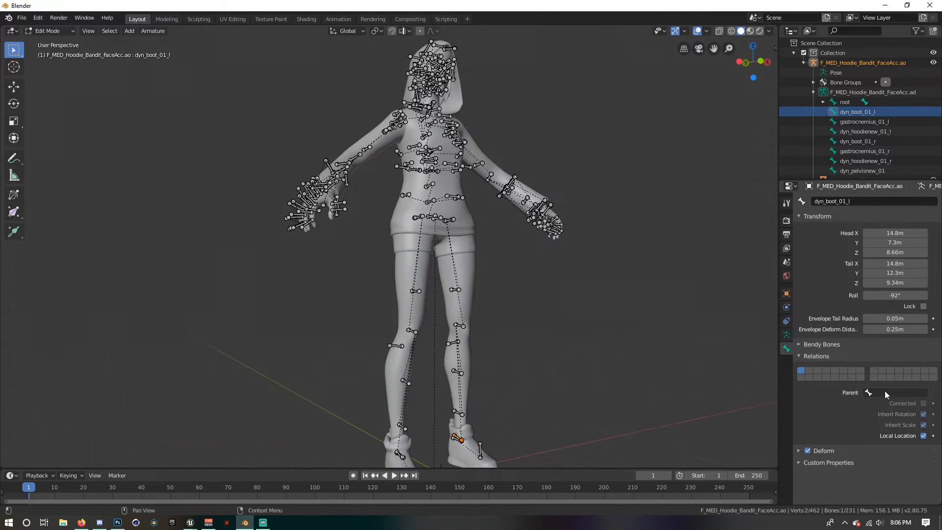
click(891, 393)
text(foot)
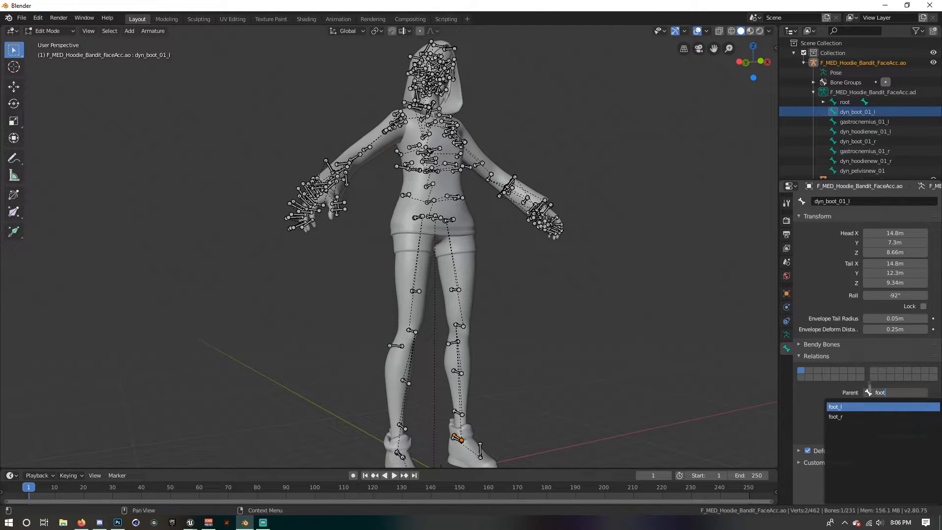
click(869, 406)
- Set the parent of the gastrocnemius_01_l bone to calf_l
click(858, 112)
scroll(463, 333, up, 2)
middle_drag(464, 334, 511, 348)
click(502, 359)
click(484, 384)
click(887, 392)
text(calf)
click(884, 407)
- Set the parent of the dyn_hoodienew_01_l bone to pelvis
click(865, 112)
mouse_move(343, 245)
middle_down()
mouse_move(471, 250)
mouse_move(356, 234)
middle_up()
scroll(356, 235, up, 2)
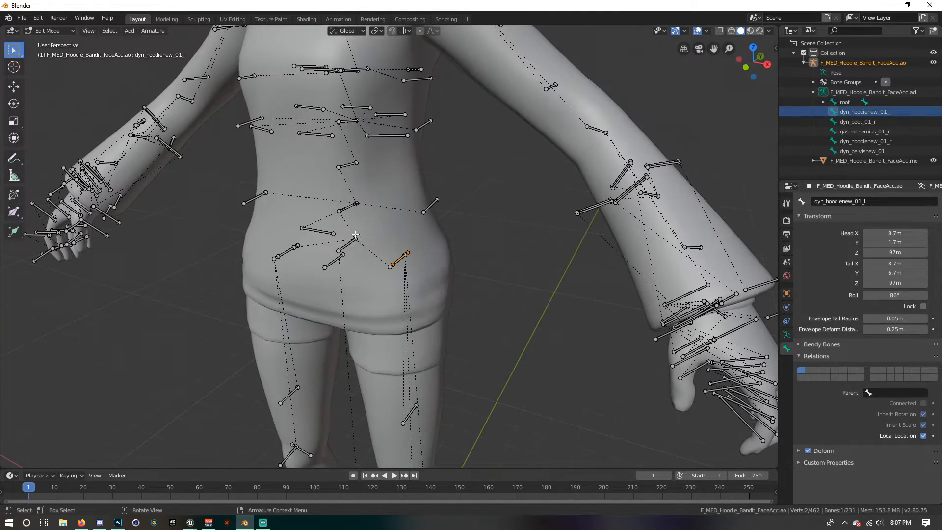
click(896, 393)
text(pelv)
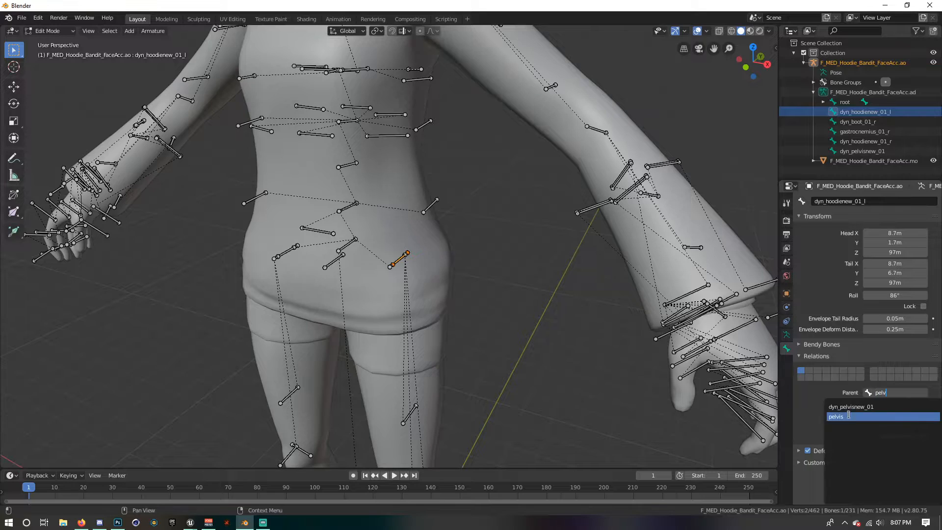
click(848, 415)
- Set the parent of the dyn_boot_01_r bone to foot_r
click(859, 111)
scroll(405, 418, down, 7)
middle_drag(406, 418, 392, 308)
scroll(392, 308, up, 3)
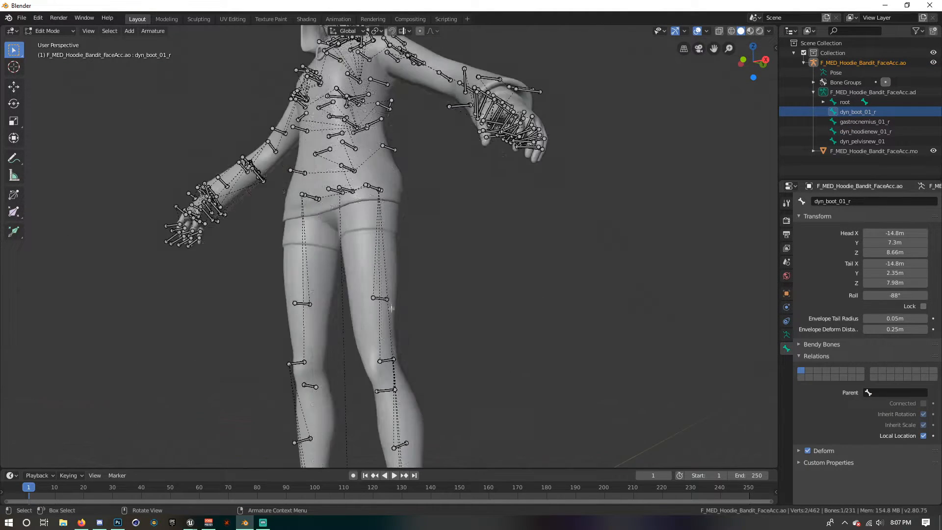
scroll(392, 308, down, 3)
click(863, 416)
- Examine the knee and calf bones on both legs, starting from gastrocnemius_01_r, to compare their names and parents
click(843, 113)
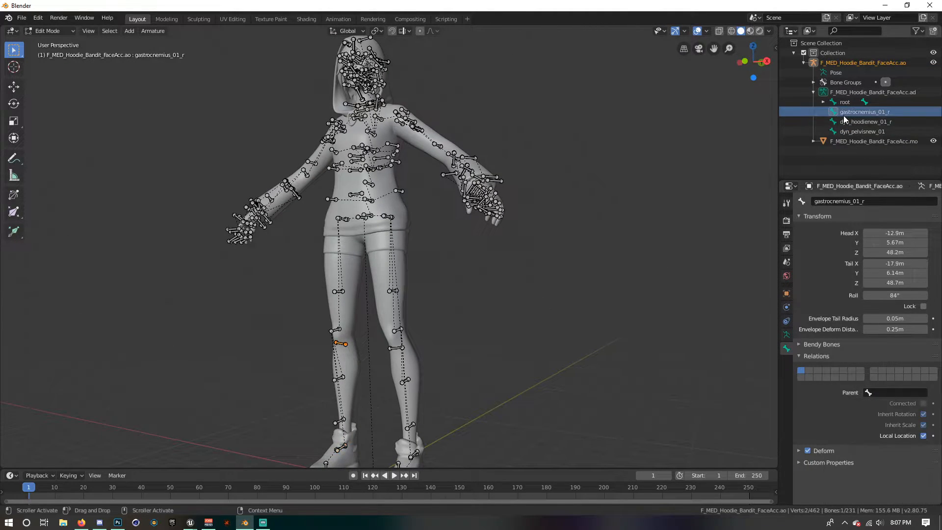
click(339, 329)
click(345, 344)
click(339, 330)
click(400, 330)
click(402, 347)
click(332, 331)
click(346, 344)
click(389, 216)
click(389, 216)
click(389, 348)
click(396, 329)
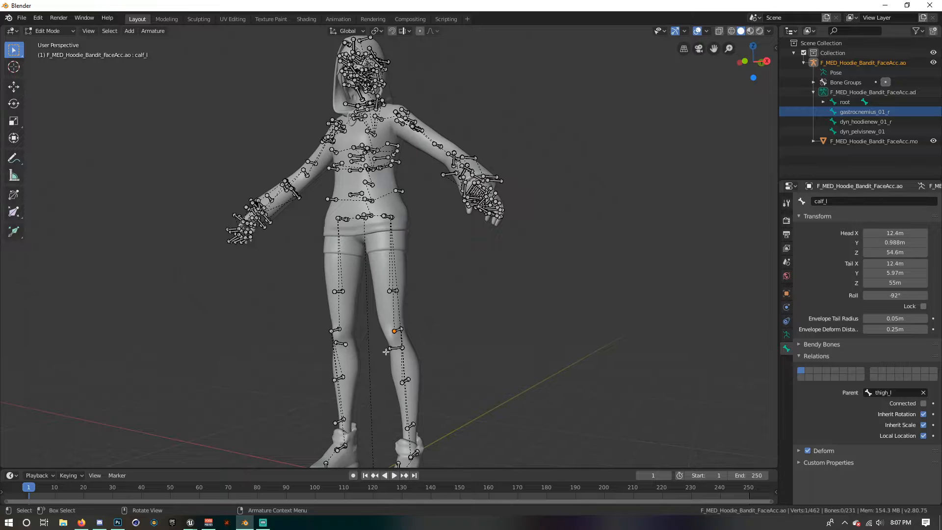
click(390, 348)
- Set the parent of the gastrocnemius_01_r bone to the matching calf bone
click(904, 392)
text(calf)
click(864, 407)
- Set the parent of both the dyn_hoodienew_01_r and dyn_pelvisnew_01 bones to pelvis
click(865, 112)
click(898, 392)
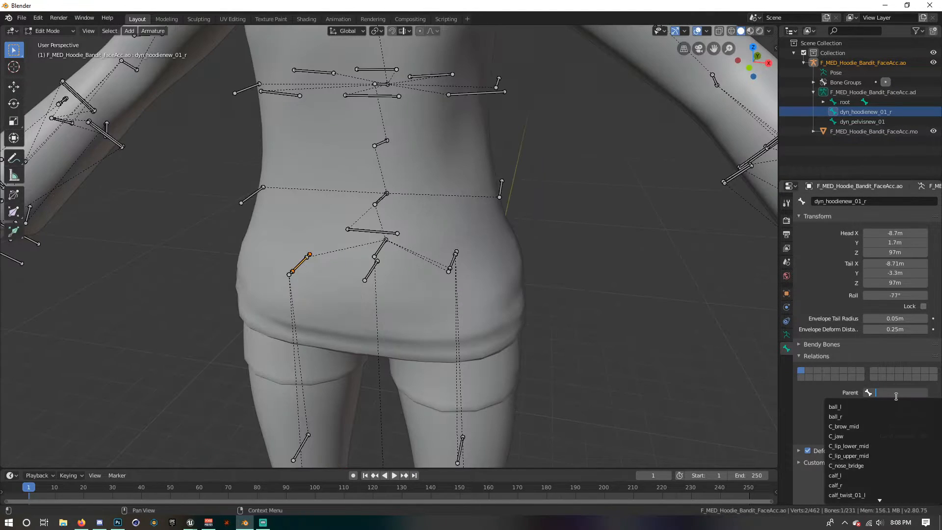
click(863, 407)
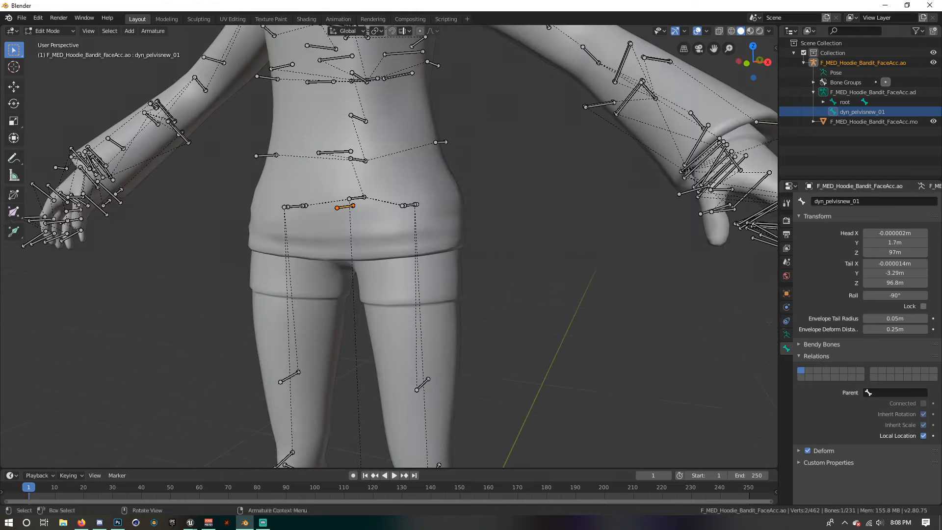
click(884, 393)
text(pel)
click(836, 417)
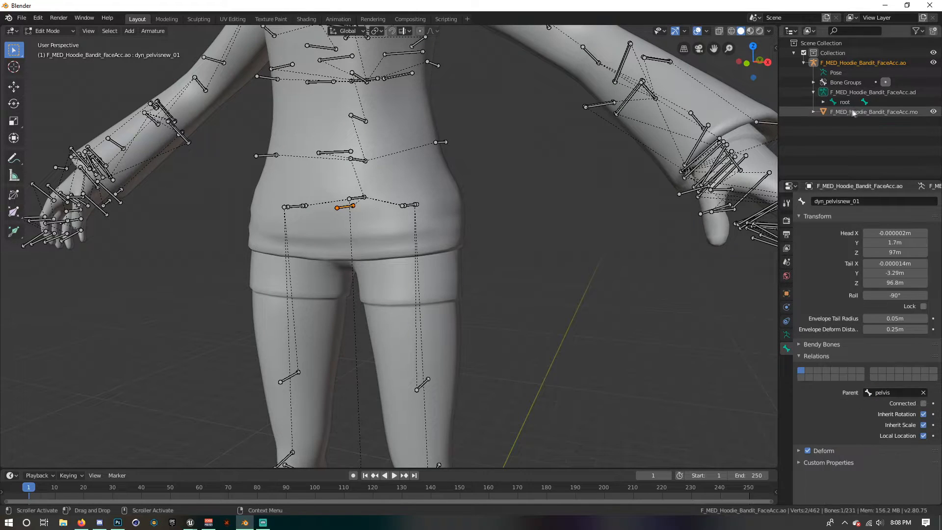
- Collapse the armature's bone hierarchy and switch the armature to Pose Mode
click(813, 92)
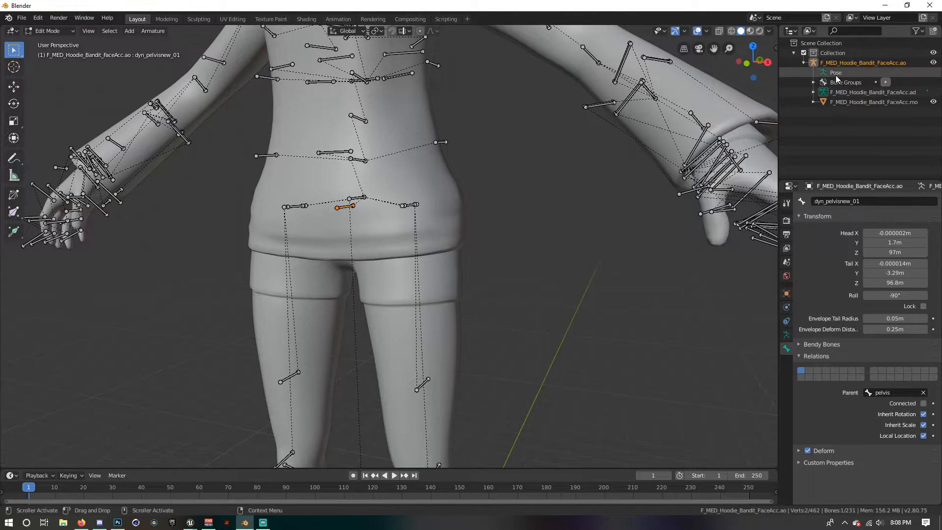
click(836, 73)
scroll(433, 187, down, 1)
middle_drag(434, 187, 414, 185)
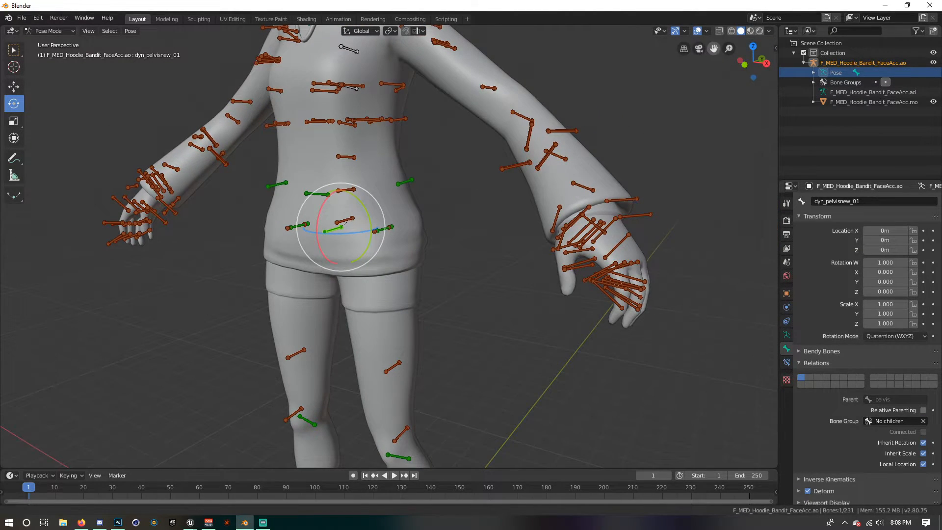
- Test the rig by freely rotating the dyn_pelvisnew_01 bone with a trackball rotation
drag(714, 48, 766, 172)
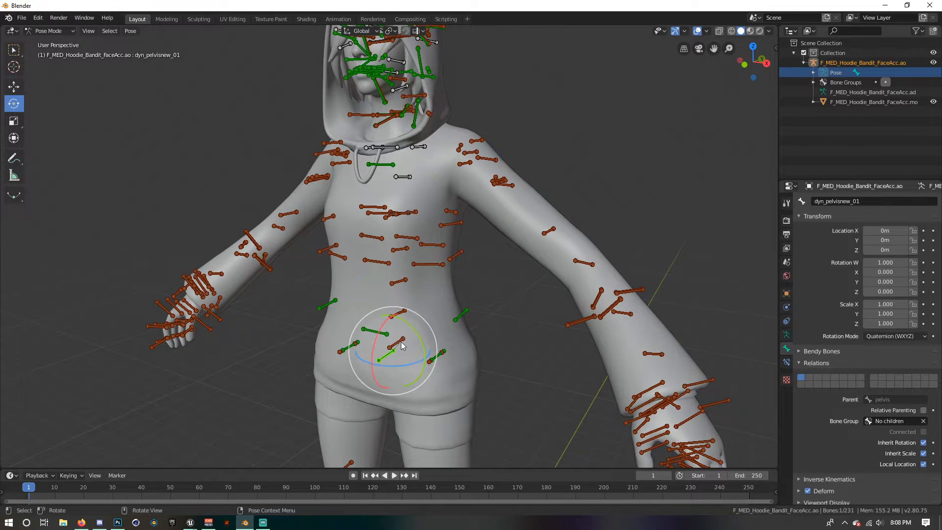
scroll(401, 345, down, 3)
key(r)
key(r)
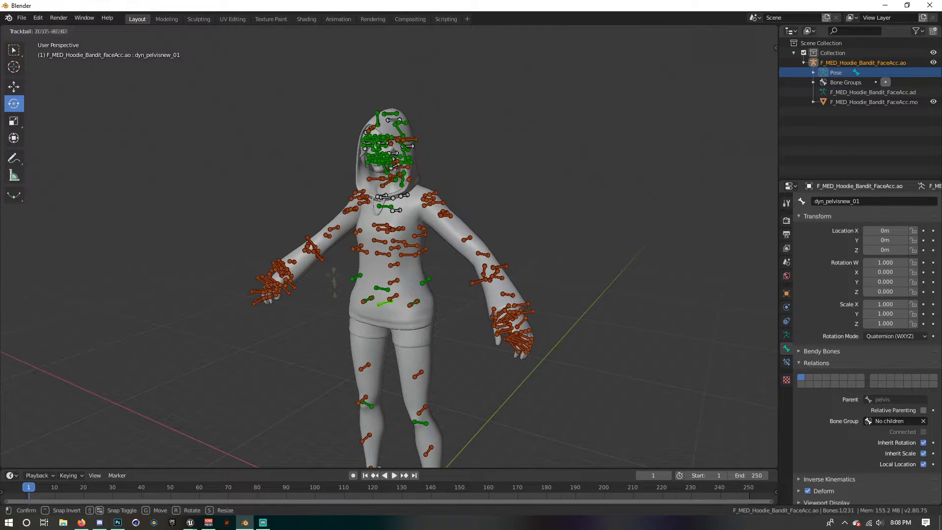
click(385, 275)
scroll(393, 321, up, 4)
middle_drag(393, 321, 403, 289)
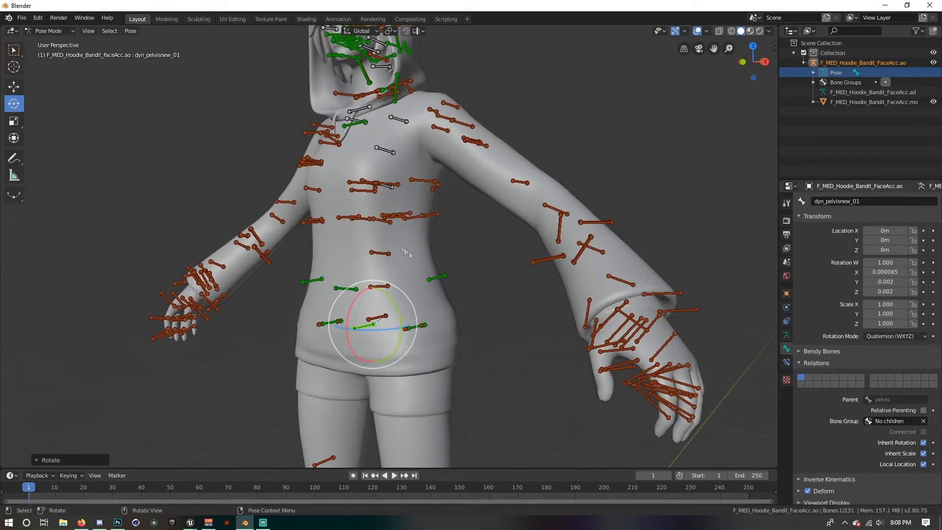
- Test-rotate the spine and upper-body bones to check how the mesh follows, undoing each rotation
click(380, 253)
drag(361, 225, 413, 157)
key(ctrl+z)
click(447, 115)
key(ctrl+z)
middle_drag(378, 162, 354, 137)
drag(360, 139, 410, 148)
key(ctrl+z)
- Test-rotate the thigh bones of both legs, cancelling each rotation
scroll(438, 318, down, 1)
click(380, 318)
scroll(392, 323, down, 1)
drag(395, 300, 457, 326)
right_click(457, 326)
scroll(450, 307, down, 1)
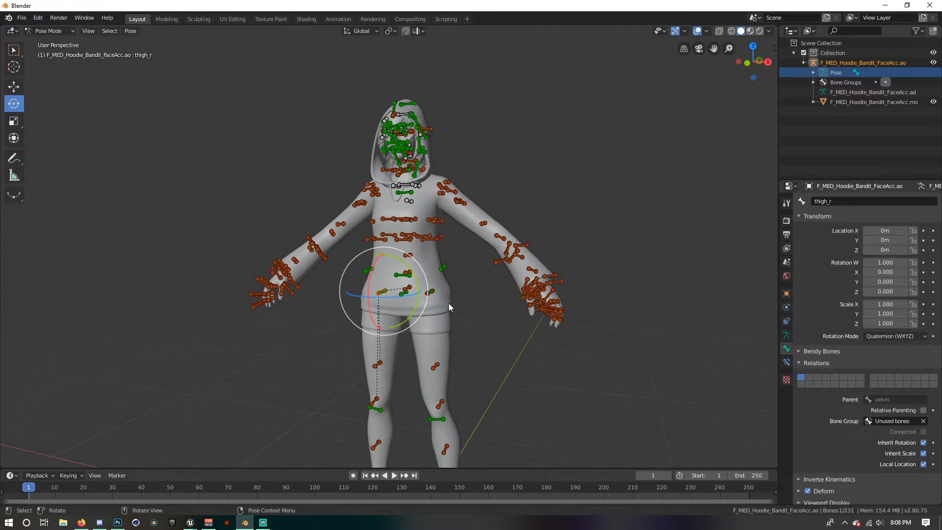
click(436, 291)
drag(438, 297, 448, 290)
right_click(449, 290)
middle_drag(476, 324, 449, 300)
click(450, 299)
- Test-rotate the lower-leg bones of both legs to check the calf area, cancelling each rotation
click(396, 349)
click(398, 390)
click(414, 394)
click(398, 393)
mouse_move(373, 380)
mouse_down()
mouse_move(383, 395)
mouse_move(390, 387)
mouse_up()
right_click(390, 387)
click(346, 390)
scroll(417, 384, down, 3)
click(404, 377)
drag(380, 375, 382, 387)
right_click(381, 387)
click(469, 377)
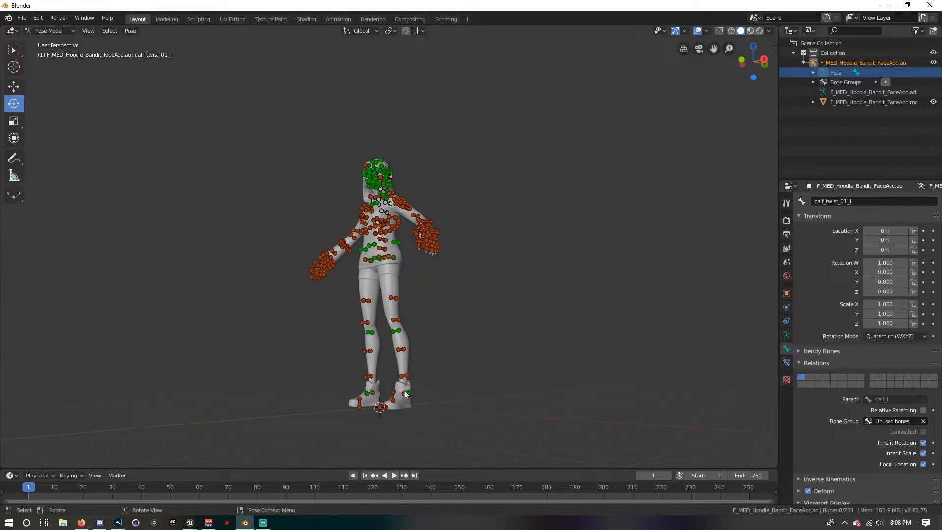
- Test-rotate the foot_l bone, revert the rotation and deselect the bone
scroll(404, 395, up, 1)
click(405, 430)
mouse_move(385, 418)
mouse_down()
mouse_move(421, 430)
mouse_move(384, 435)
mouse_move(394, 410)
mouse_move(386, 436)
mouse_move(387, 421)
mouse_up()
key(ctrl+z)
key(ctrl+z)
click(410, 431)
right_click(387, 421)
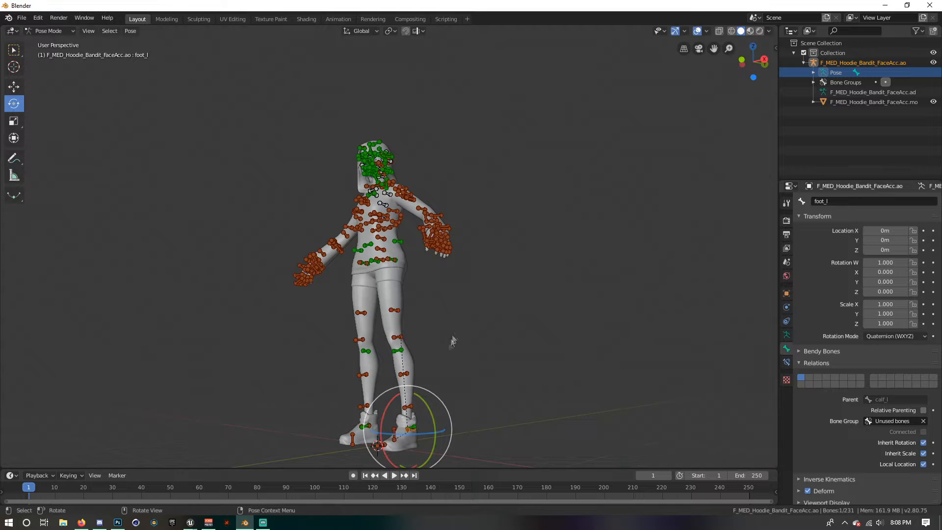
click(447, 351)
- Test-rotate the bone beside dyn_cord_01 at the hood's collar and undo the rotation
scroll(414, 242, up, 5)
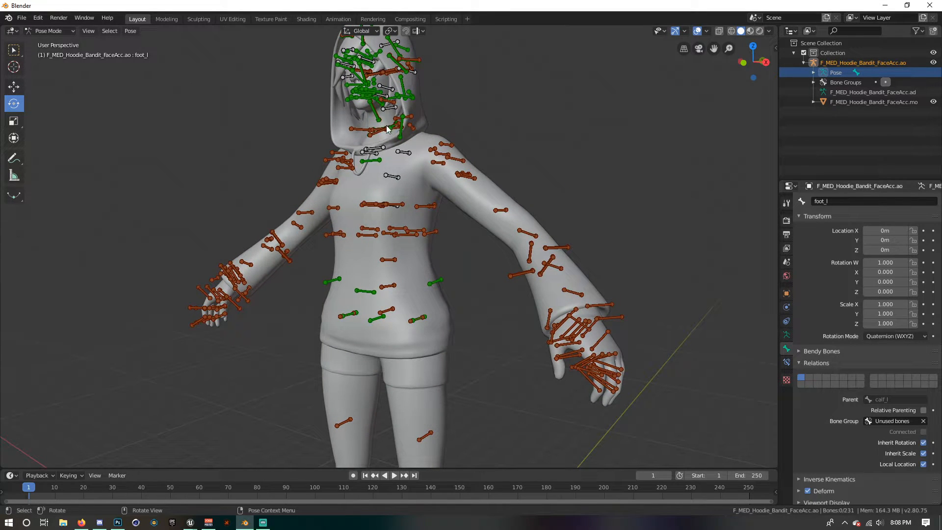
scroll(404, 137, up, 1)
drag(713, 48, 734, 160)
click(399, 242)
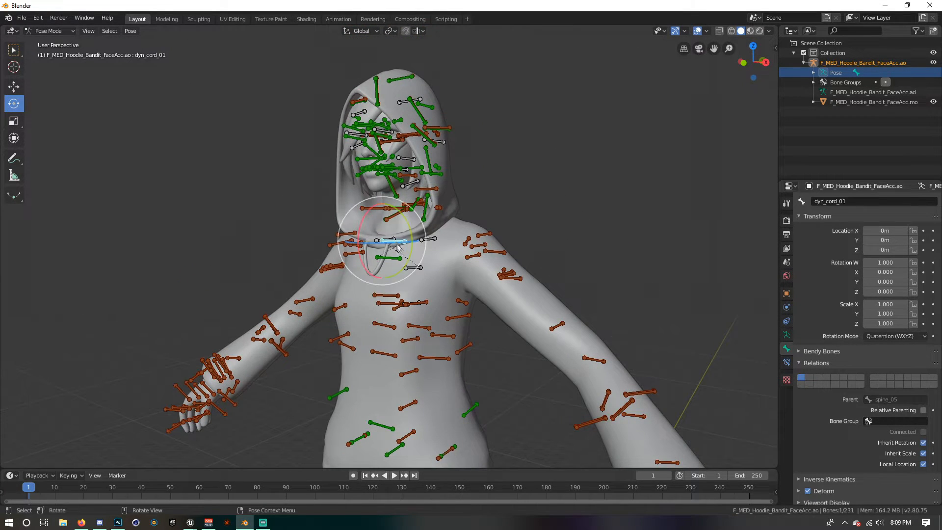
click(432, 239)
drag(439, 239, 458, 227)
key(ctrl+z)
- Test-rotate a bone in the neck area and the spine_05 bone, undoing both rotations
click(391, 220)
click(395, 215)
drag(395, 214, 404, 214)
key(ctrl+z)
middle_drag(408, 209, 449, 197)
scroll(440, 218, up, 3)
click(451, 323)
mouse_move(452, 323)
mouse_down()
mouse_move(464, 351)
mouse_move(453, 315)
mouse_up()
key(ctrl+z)
- Return the armature to Object Mode and deselect everything
click(51, 31)
click(49, 41)
click(187, 123)
scroll(482, 244, down, 2)
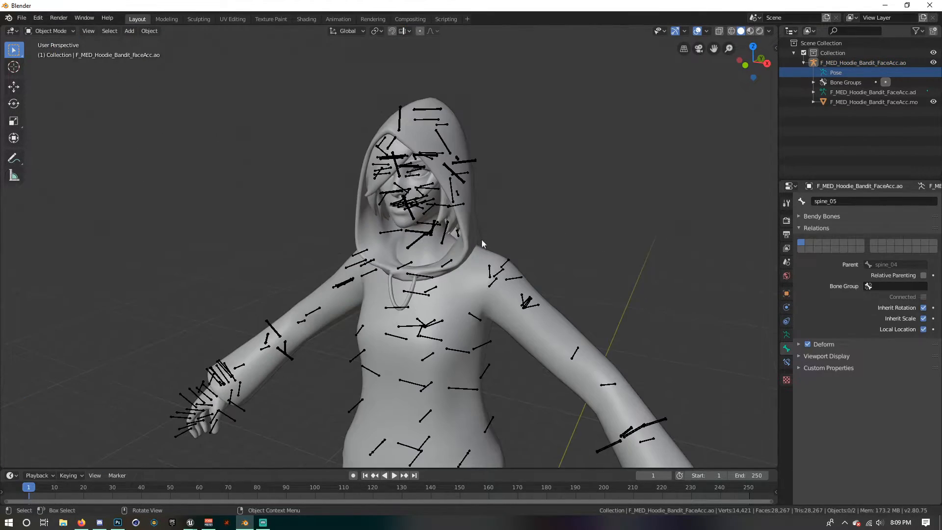
middle_drag(482, 244, 474, 201)
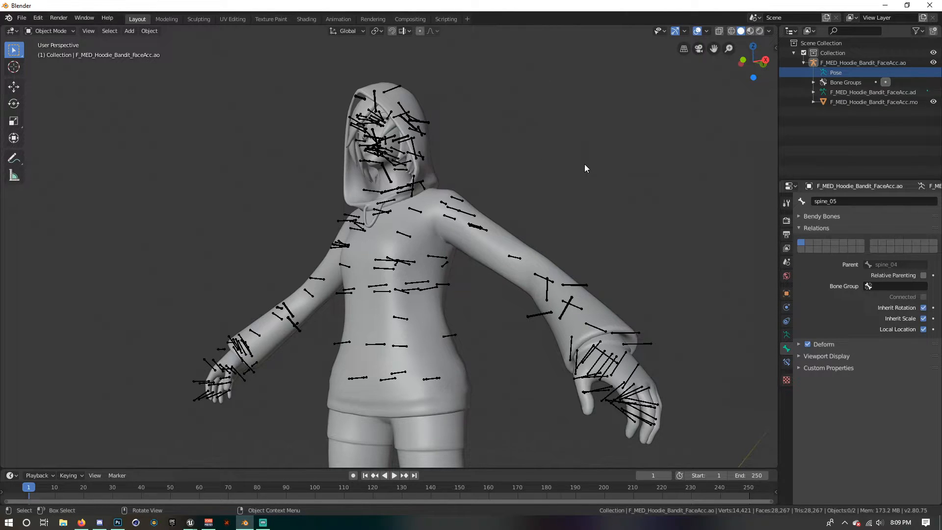
- Hide the armature in the viewport and display the character mesh in material preview shading
click(933, 63)
click(804, 63)
mouse_move(368, 283)
middle_down()
mouse_move(387, 280)
mouse_move(411, 297)
mouse_move(365, 289)
mouse_move(369, 276)
middle_up()
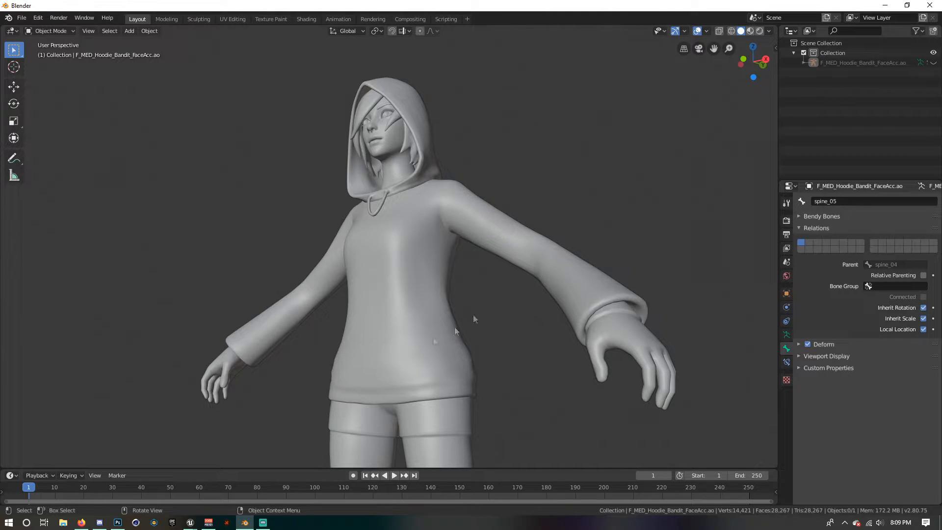
click(750, 31)
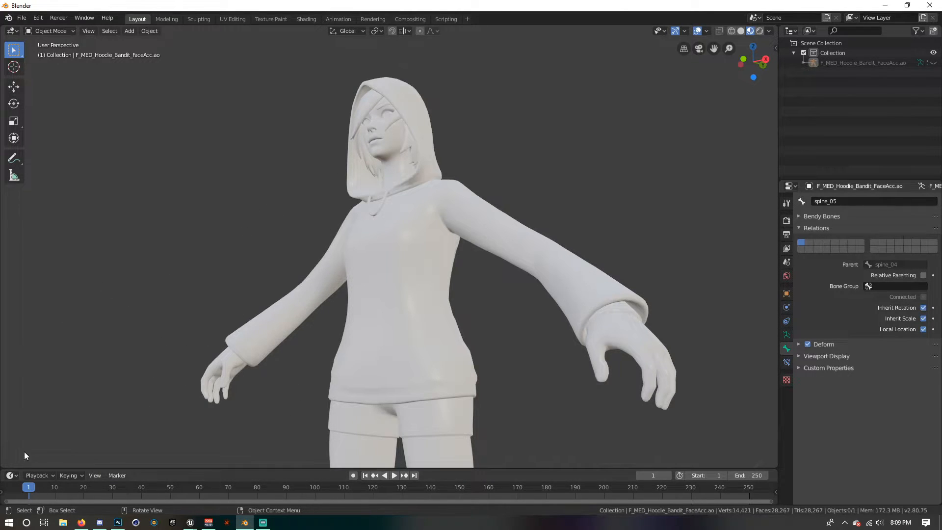
- Change the timeline area to the Shader Editor and enlarge it
click(10, 475)
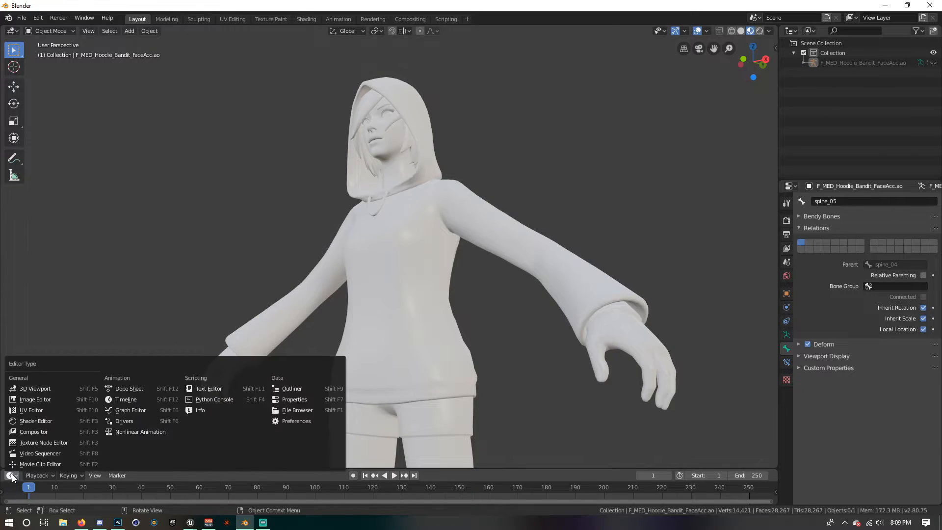
click(10, 476)
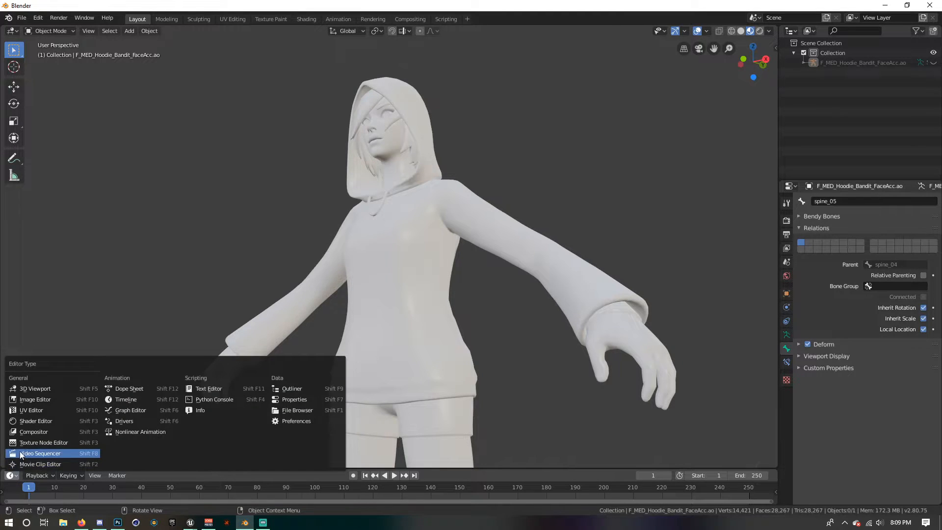
click(24, 421)
drag(153, 469, 160, 223)
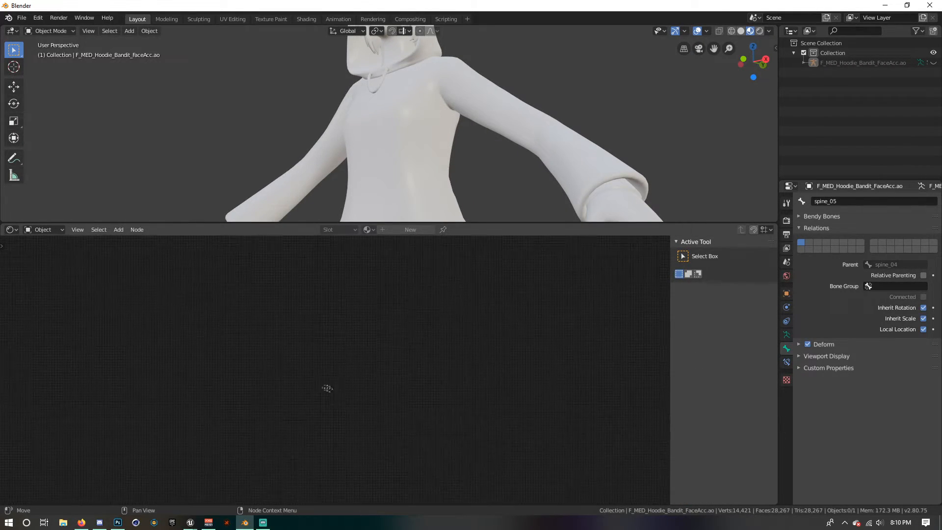
drag(562, 222, 579, 359)
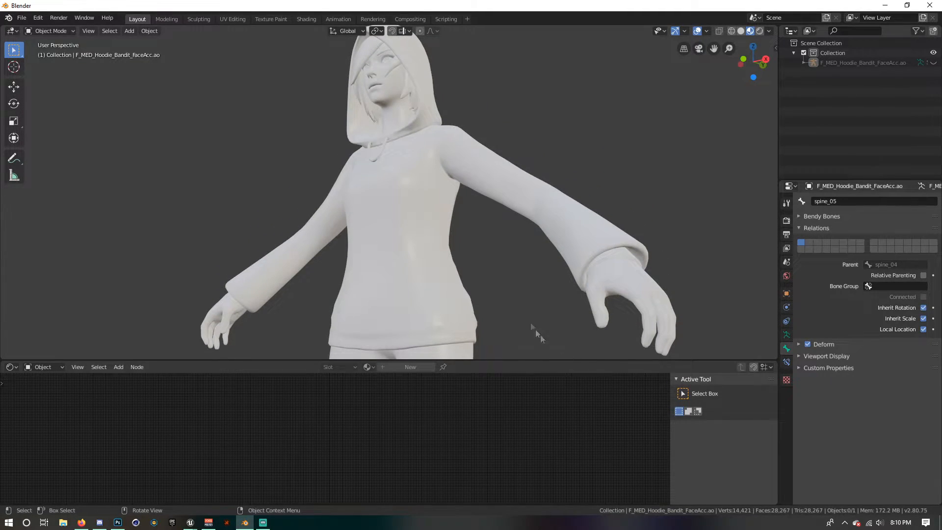
- Select the character mesh, show its material properties and look through its hoodie, hair and Starfish head material slots
click(431, 202)
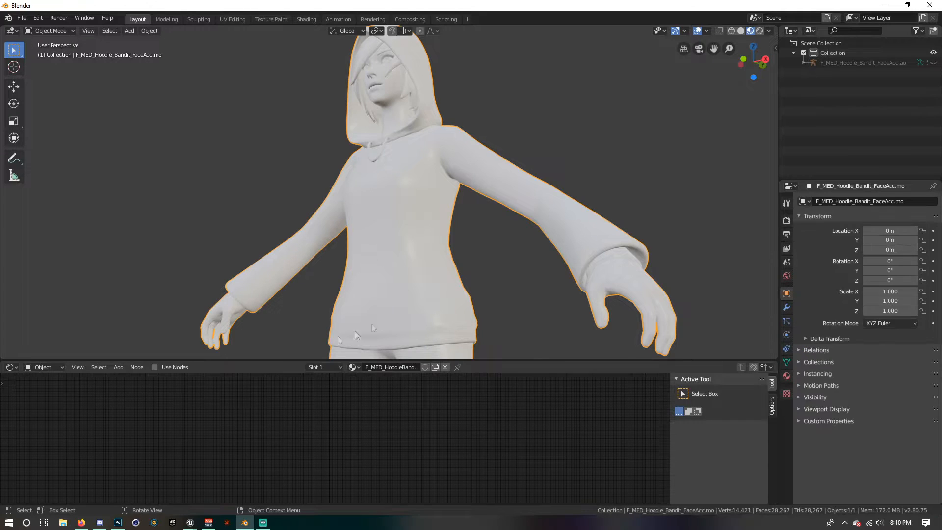
click(786, 376)
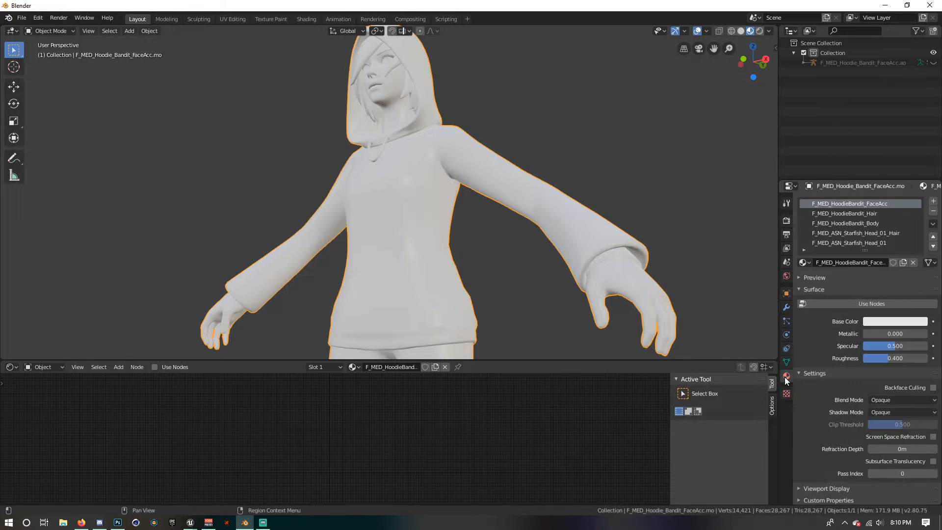
click(848, 240)
click(847, 232)
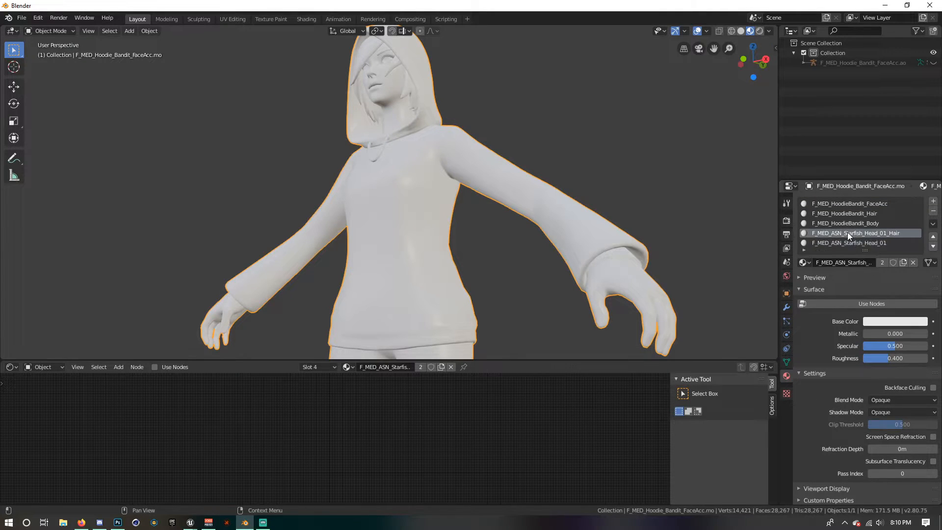
click(844, 223)
click(842, 214)
click(843, 202)
click(841, 213)
click(840, 225)
click(840, 233)
- Enable nodes for the F_MED_HoodieBandit_Body material and enlarge the Shader Editor to show its node tree
click(859, 223)
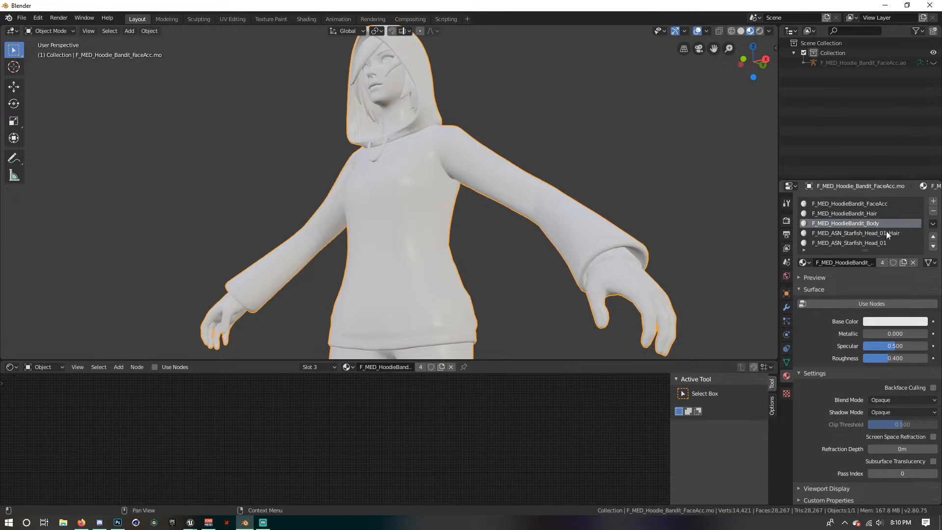
click(154, 368)
drag(155, 362, 294, 305)
scroll(363, 361, up, 6)
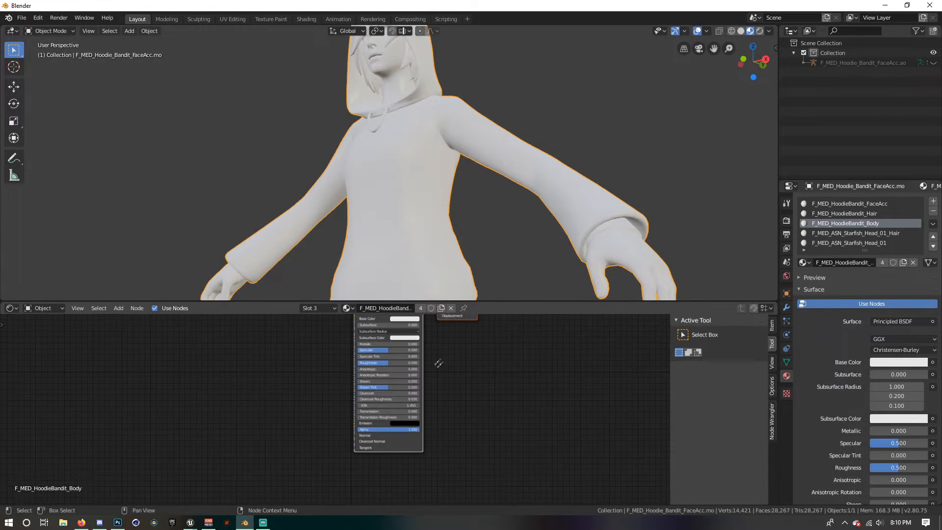
middle_drag(394, 390, 392, 402)
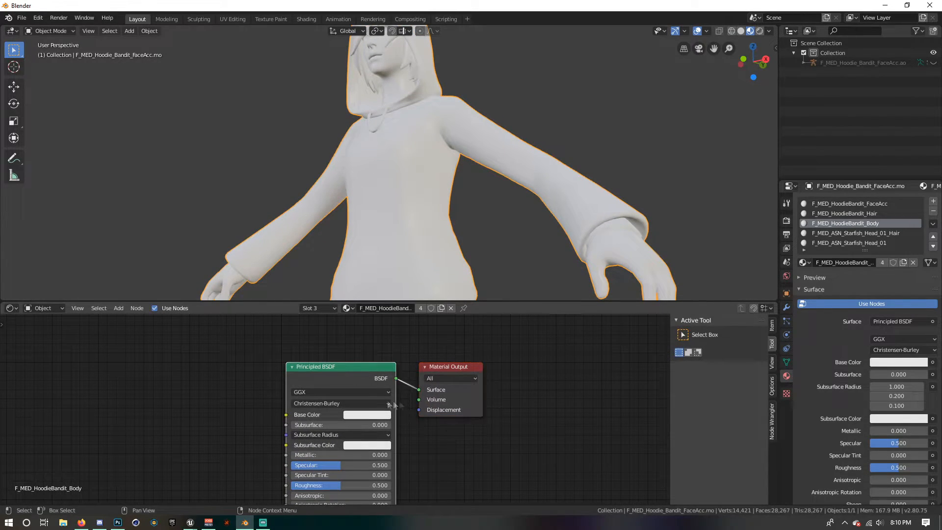
- Delete the Principled BSDF node from the F_MED_HoodieBandit_Body material
click(466, 367)
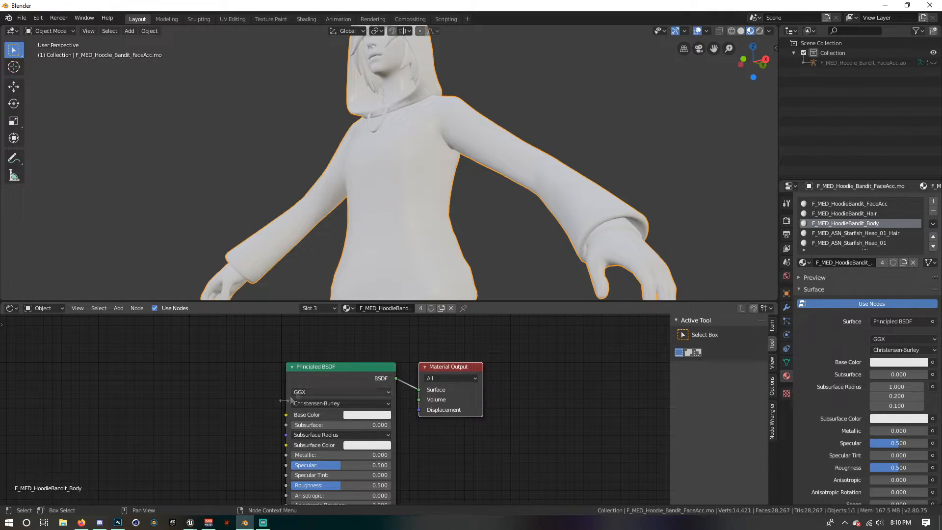
click(329, 369)
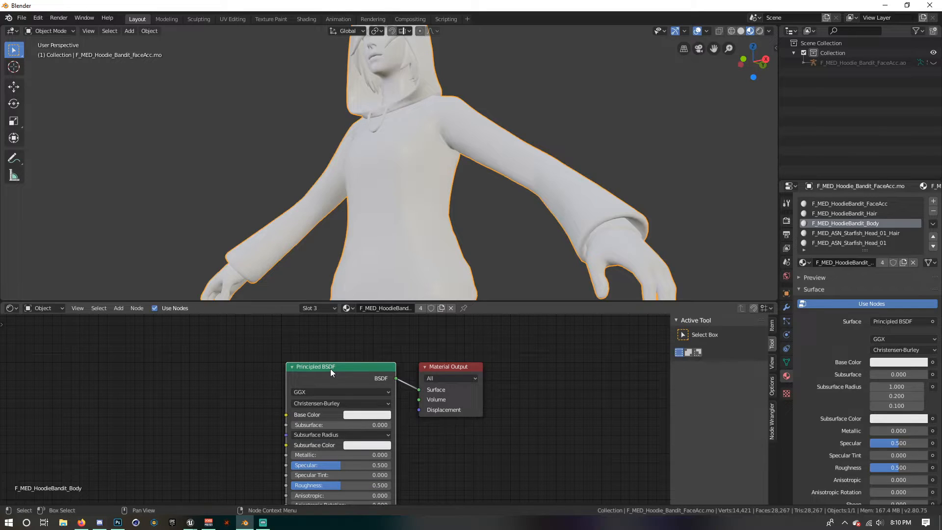
right_click(331, 369)
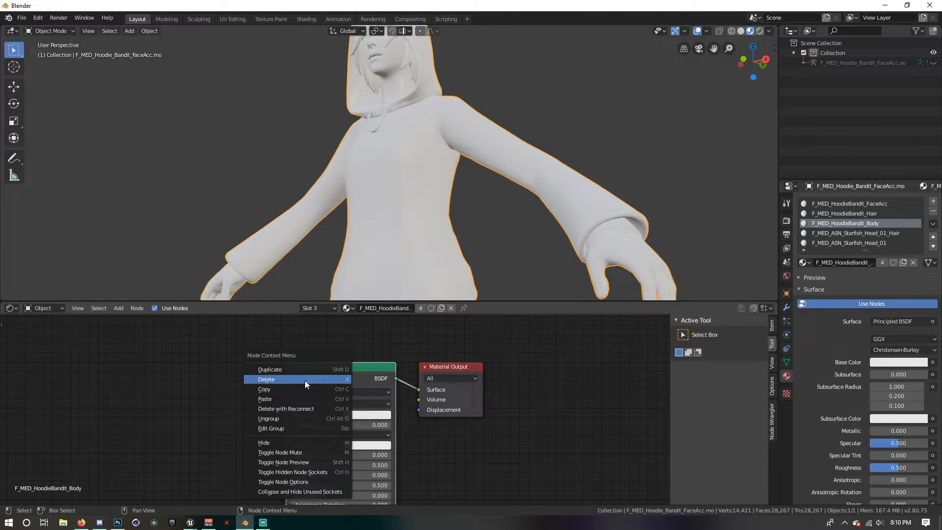
click(305, 380)
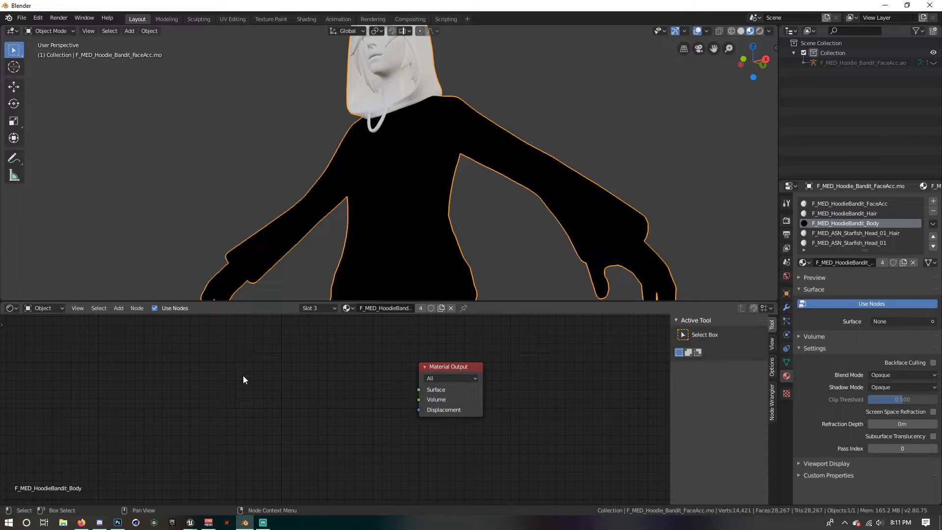
- Append the FN Shader (Advanced) node tree from Nog Ops.blend in D:\Fortnite Models (Ported by me)\Skins
click(22, 19)
click(46, 126)
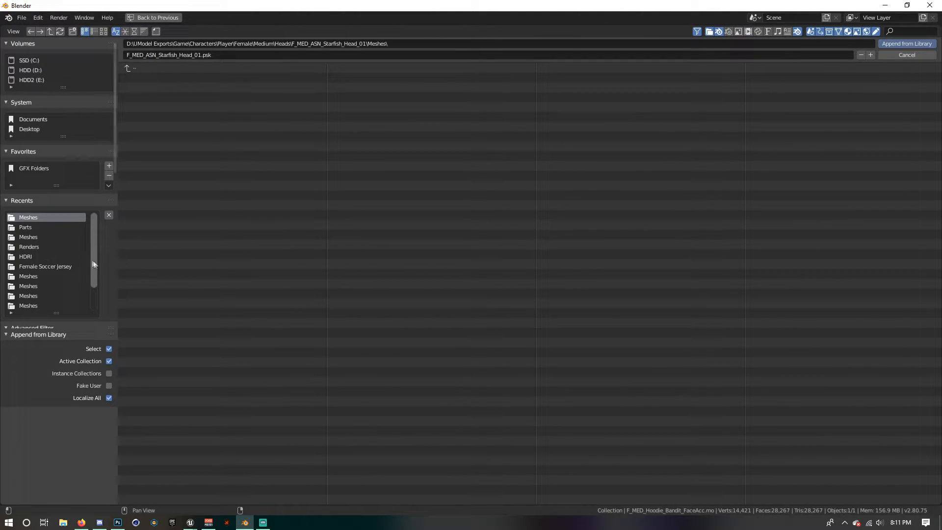
click(28, 61)
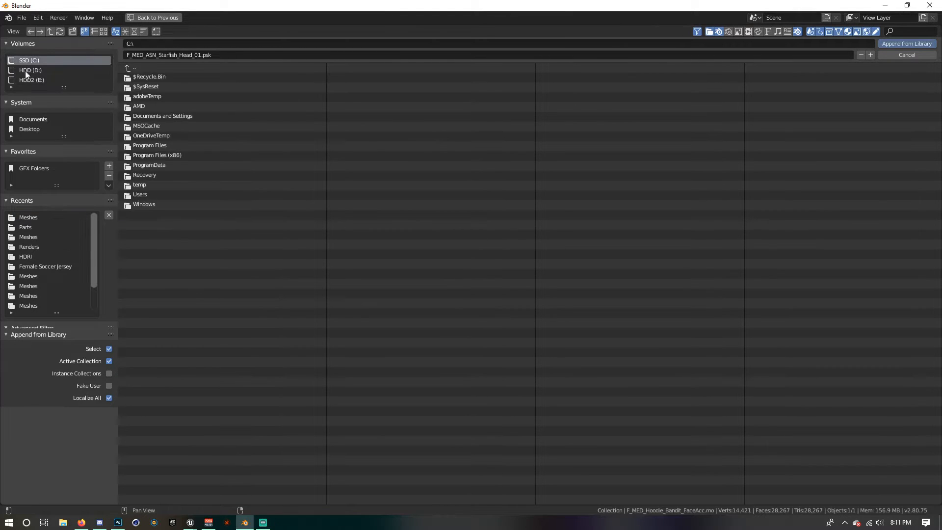
click(29, 70)
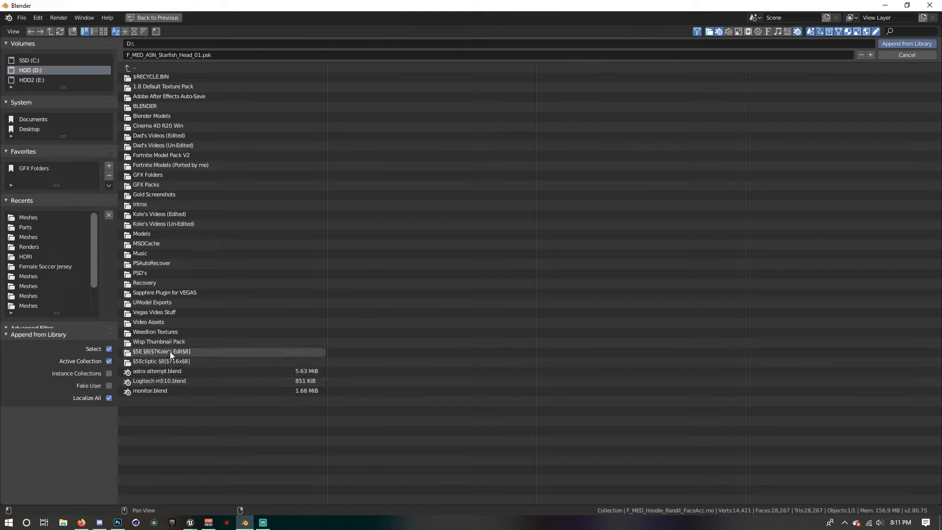
double_click(168, 166)
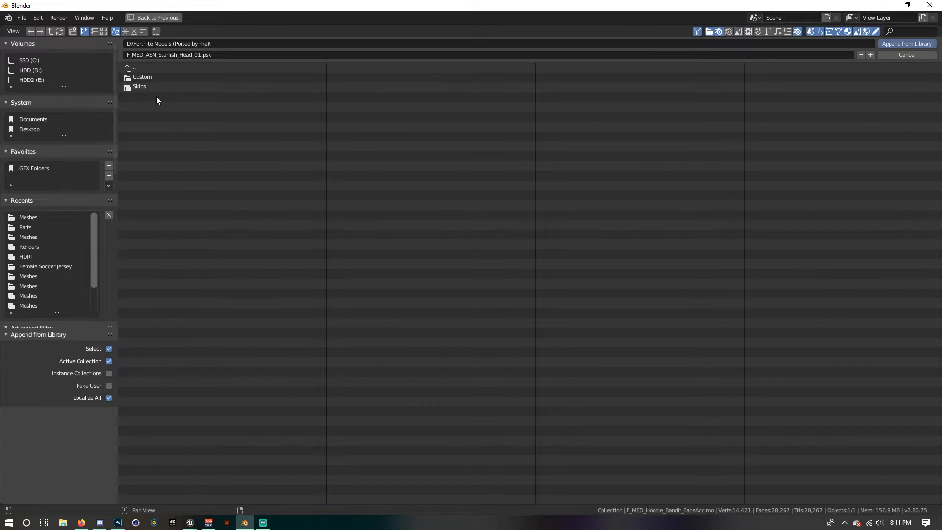
double_click(145, 77)
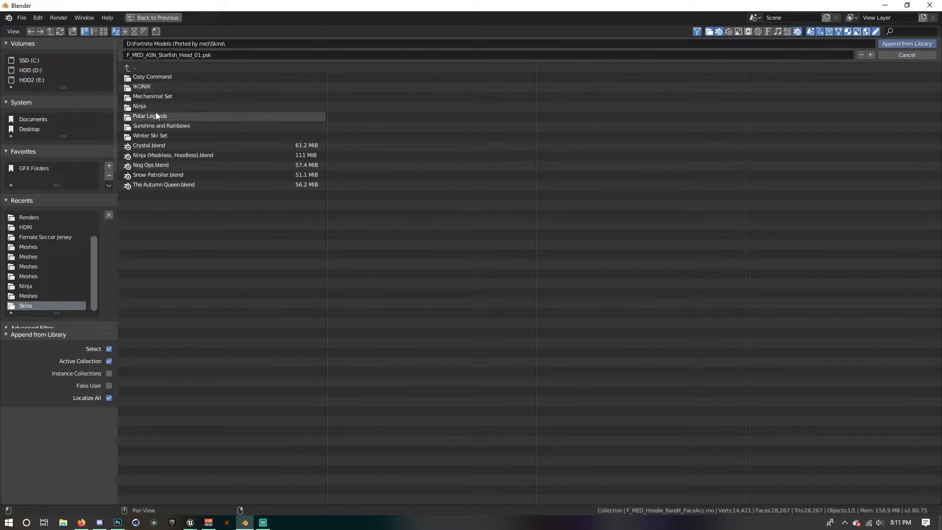
double_click(158, 168)
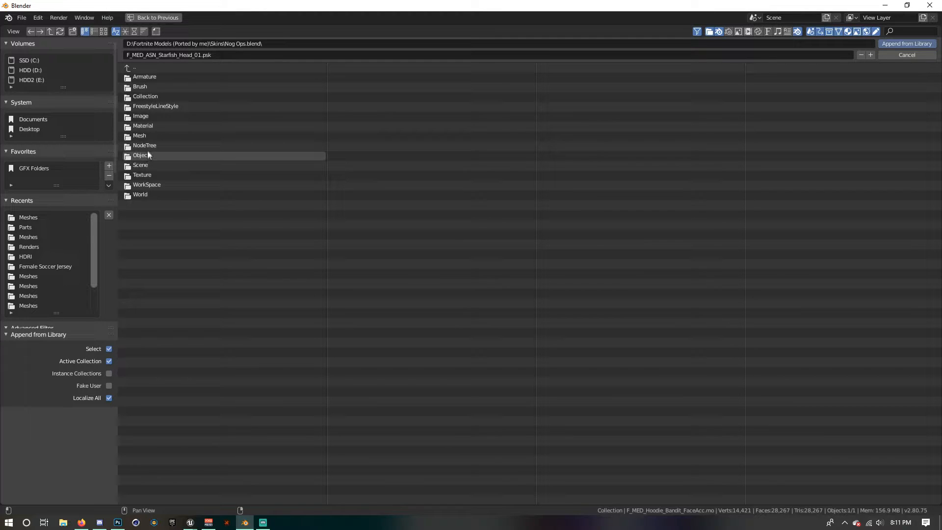
double_click(147, 147)
click(152, 77)
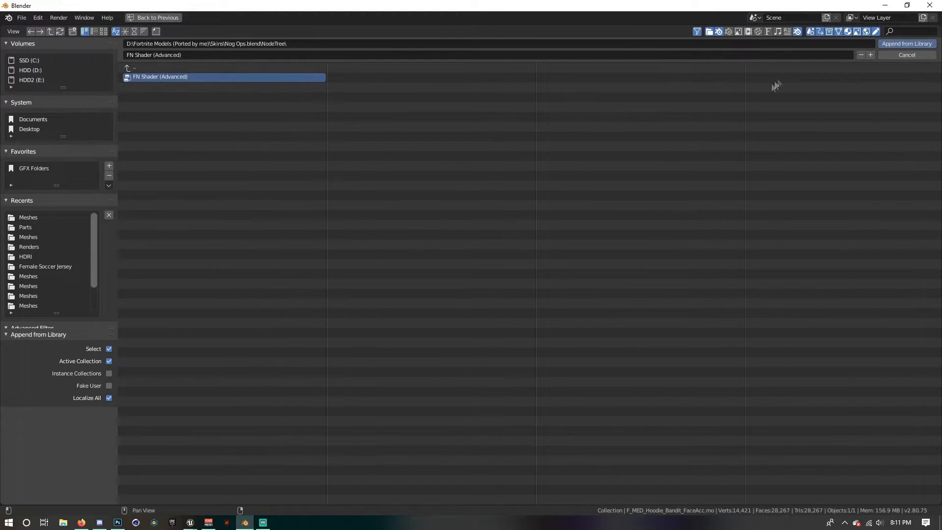
click(907, 43)
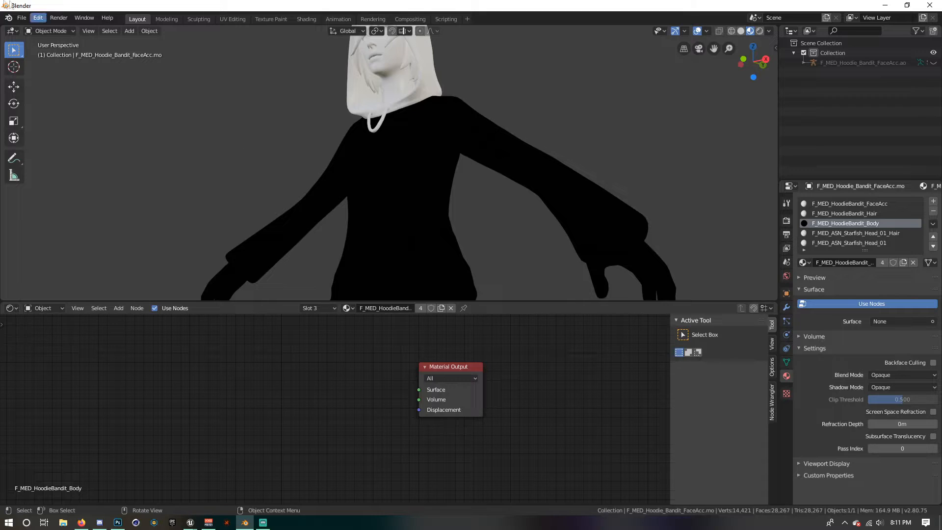
- Add the FN Shader (Advanced) node group to the body material and place it beside the Material Output node
click(123, 309)
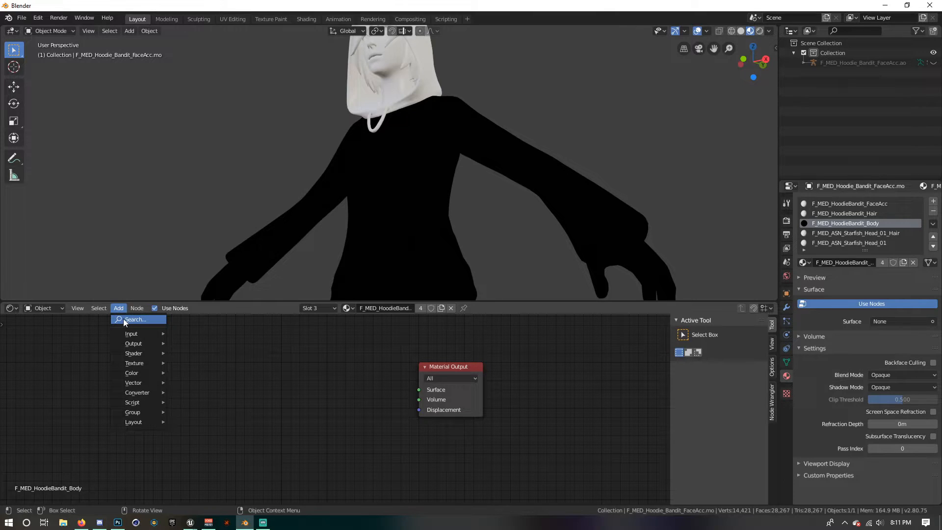
click(123, 319)
text(fn)
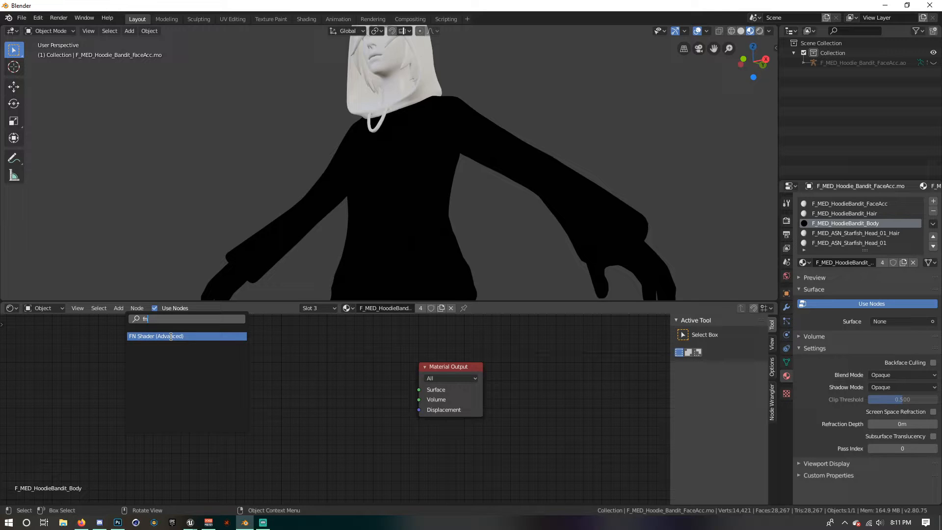
click(171, 337)
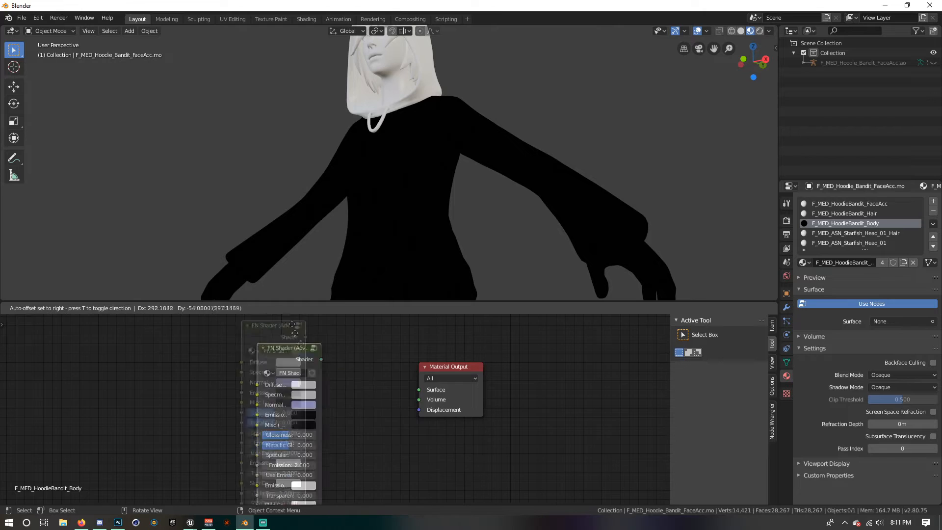
click(396, 353)
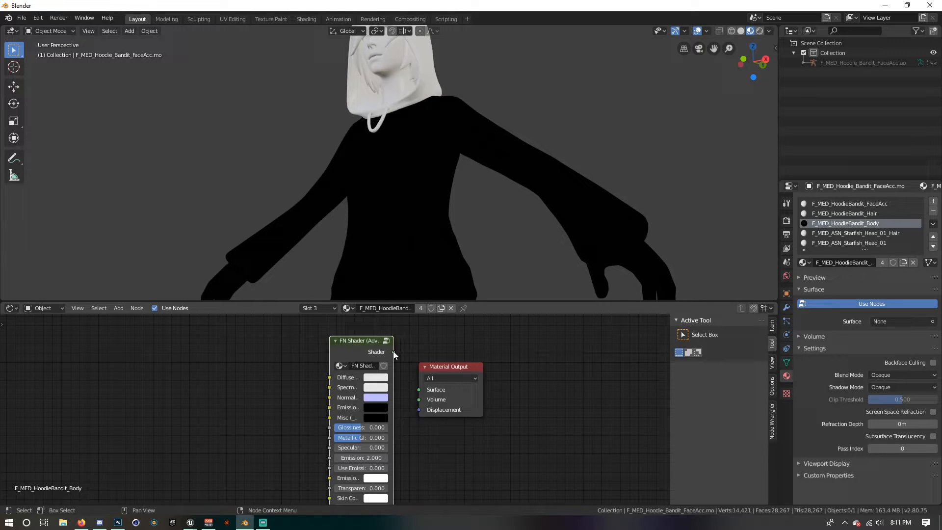
- Connect the FN Shader's Shader output to the Surface input of the Material Output node
click(395, 348)
drag(394, 351, 396, 354)
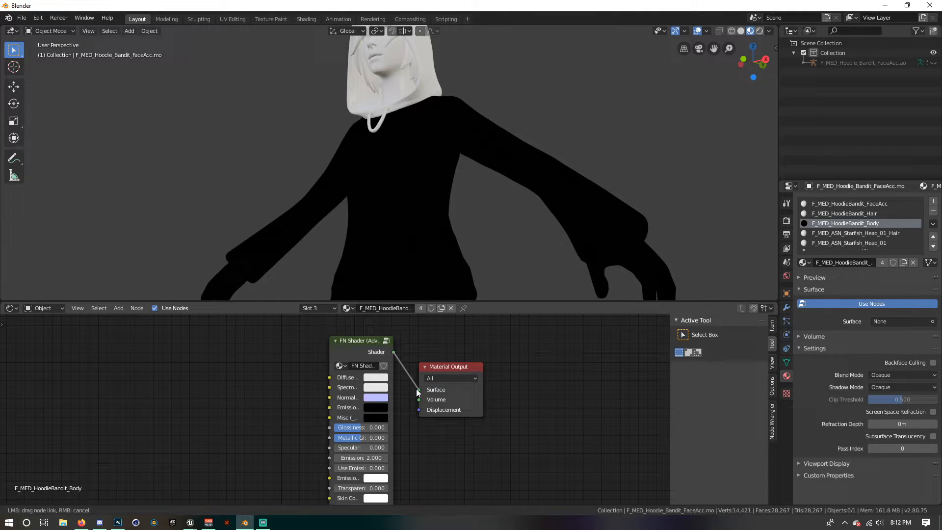
drag(416, 389, 418, 389)
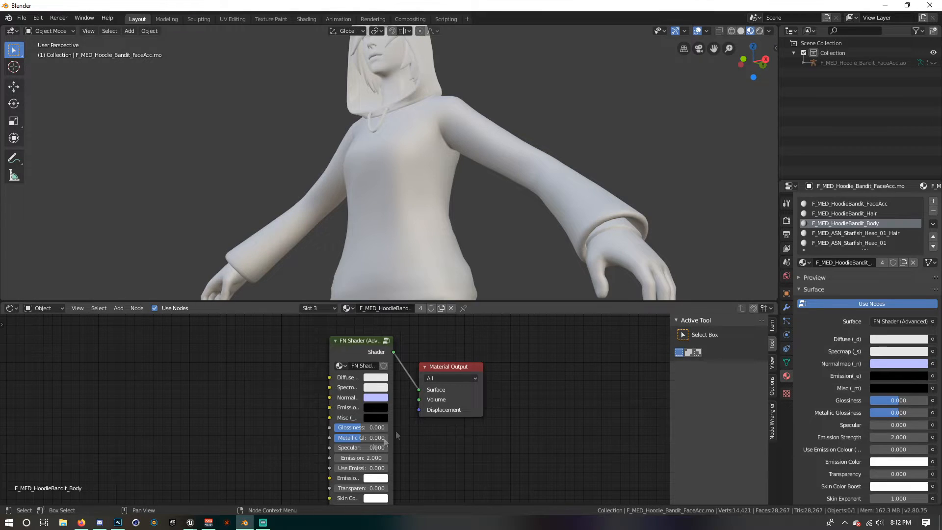
middle_drag(325, 416, 302, 425)
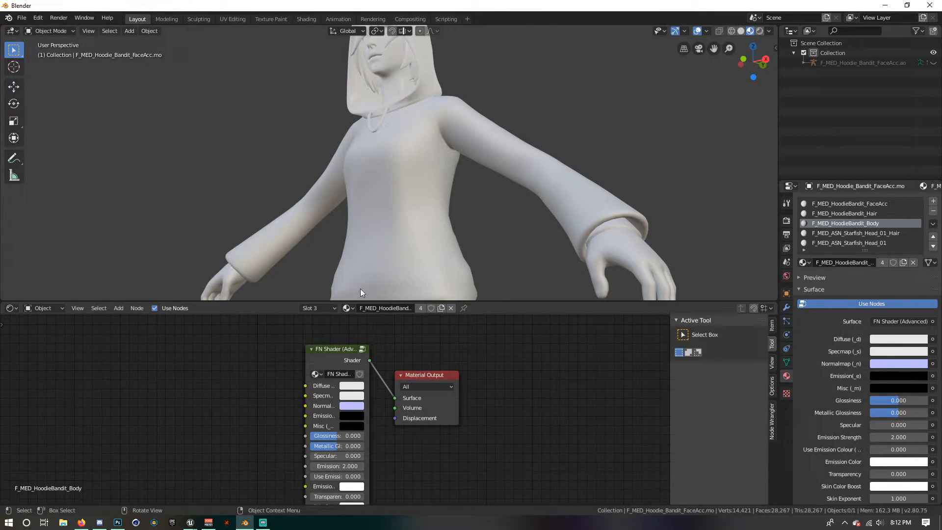
- Switch to File Explorer and open the UModel Exports folder on drive D
click(62, 523)
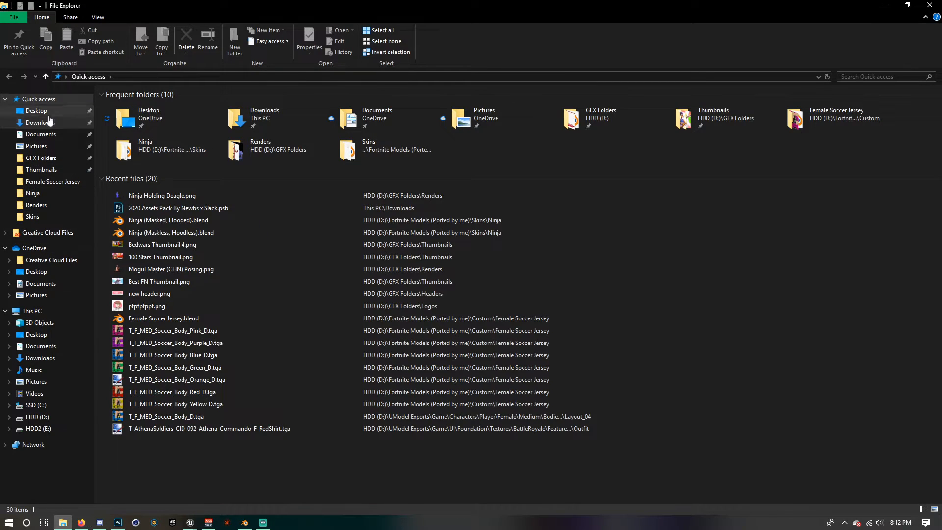
click(35, 417)
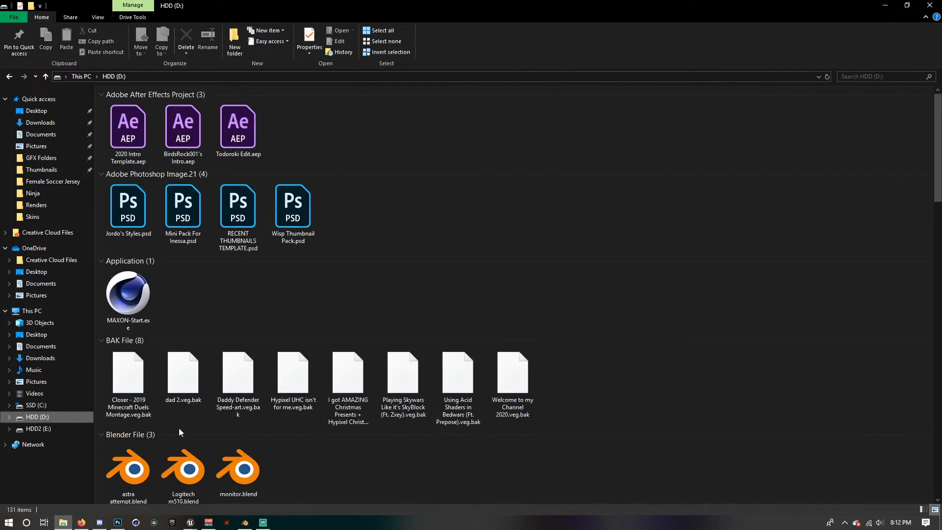
scroll(373, 255, down, 10)
scroll(490, 255, up, 2)
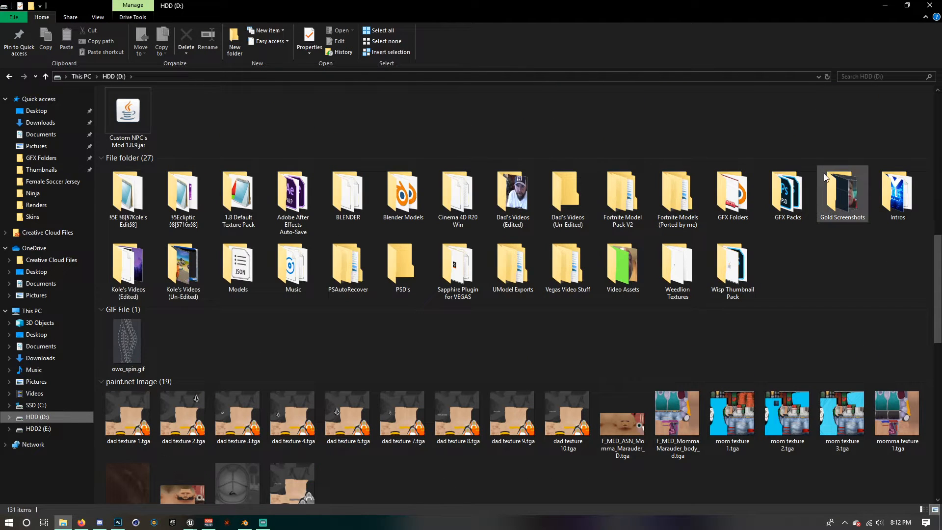
double_click(513, 268)
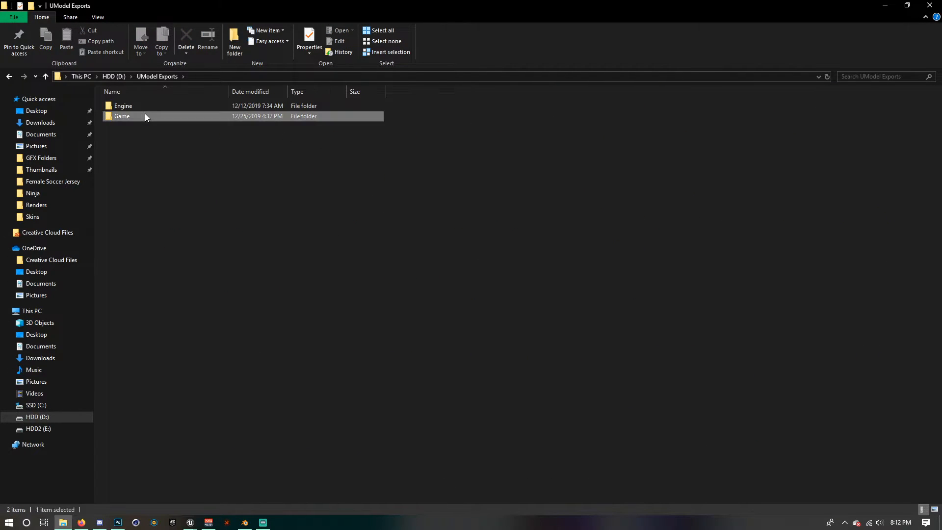
- Open the Textures folder under Game\Characters\Player\Female\Medium\Bodies\F_MED_Hoodie_Bandit
double_click(145, 116)
double_click(139, 127)
double_click(137, 125)
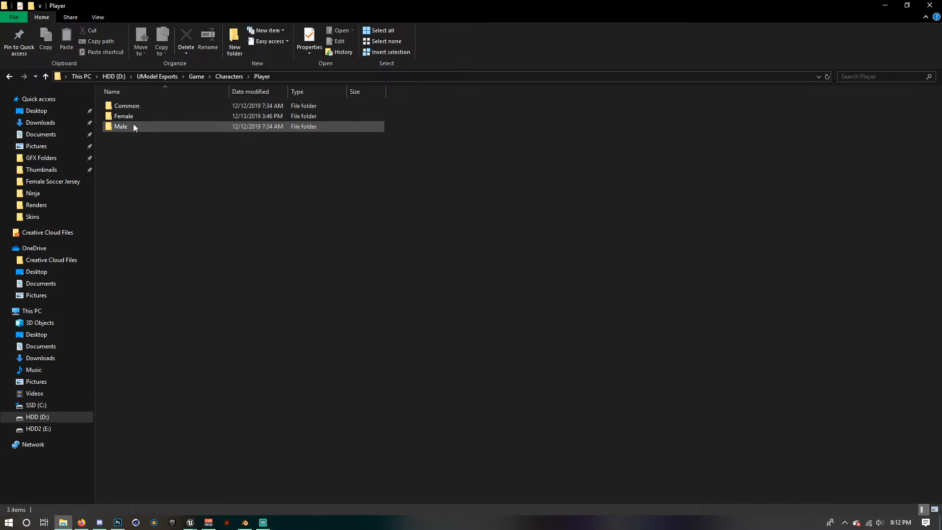
double_click(130, 117)
click(132, 108)
double_click(133, 107)
double_click(133, 108)
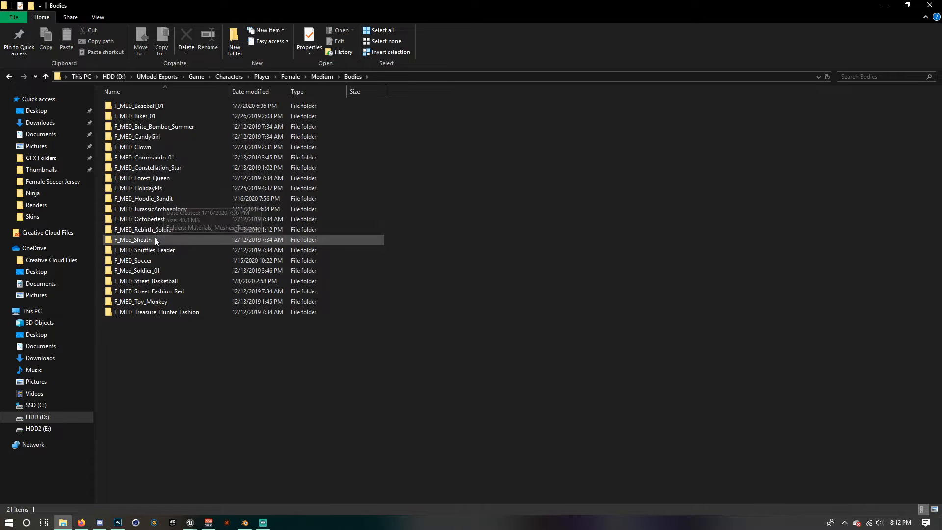
double_click(166, 198)
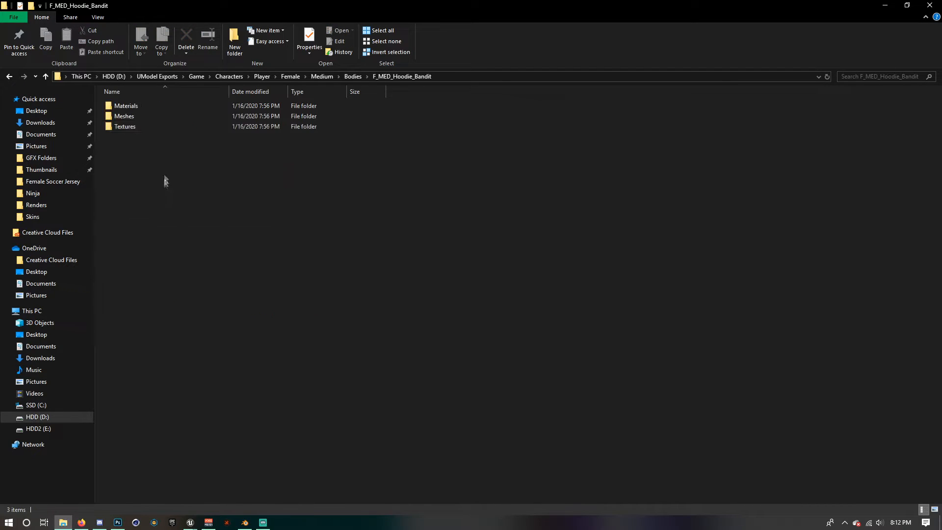
double_click(150, 126)
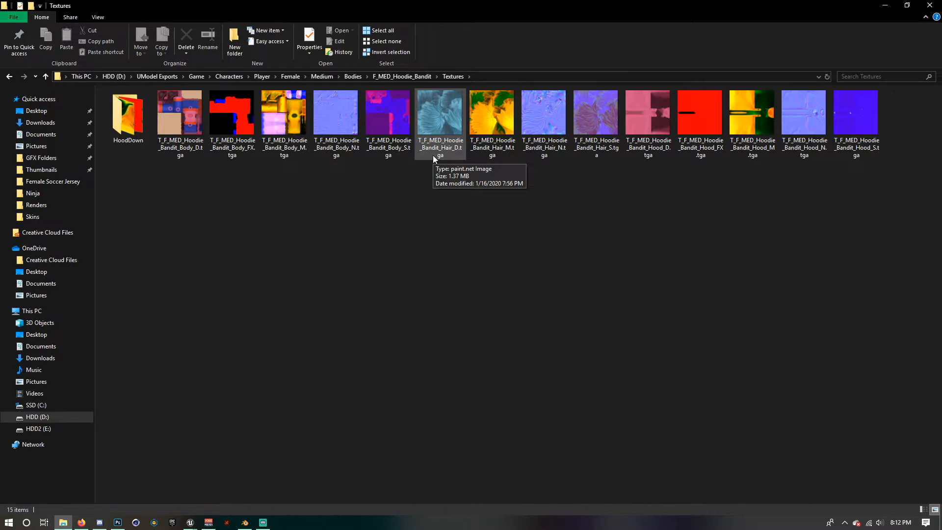
- Look through the Hoodie Bandit body and hair textures to tell their map-type suffixes apart
click(188, 130)
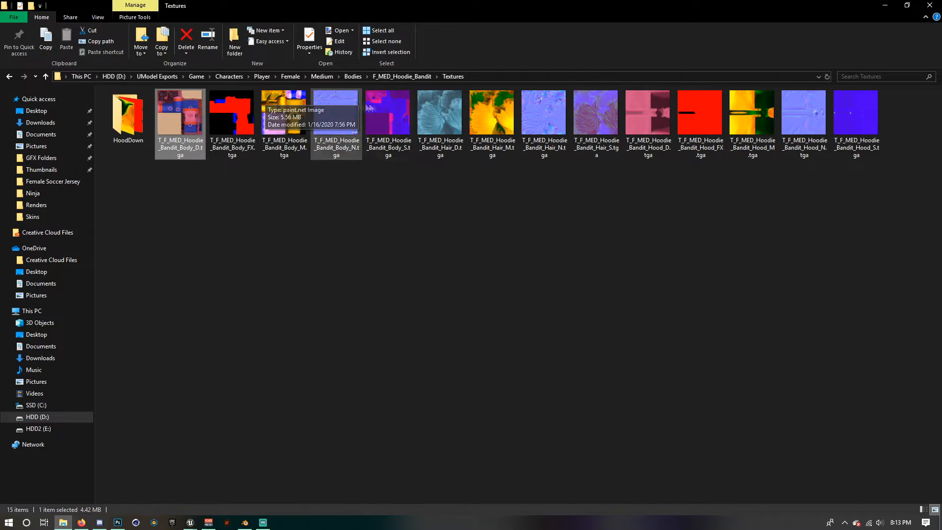
click(440, 116)
click(493, 123)
click(550, 122)
click(341, 150)
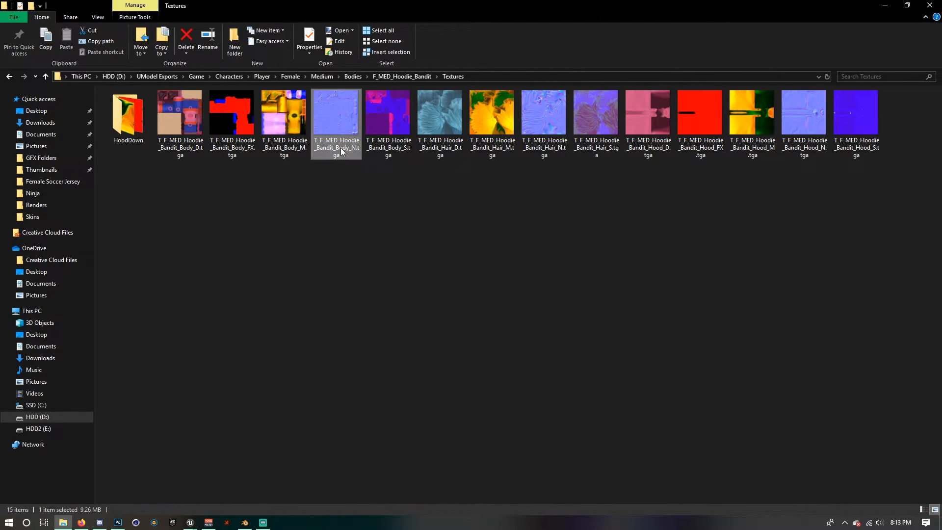
click(185, 143)
click(246, 149)
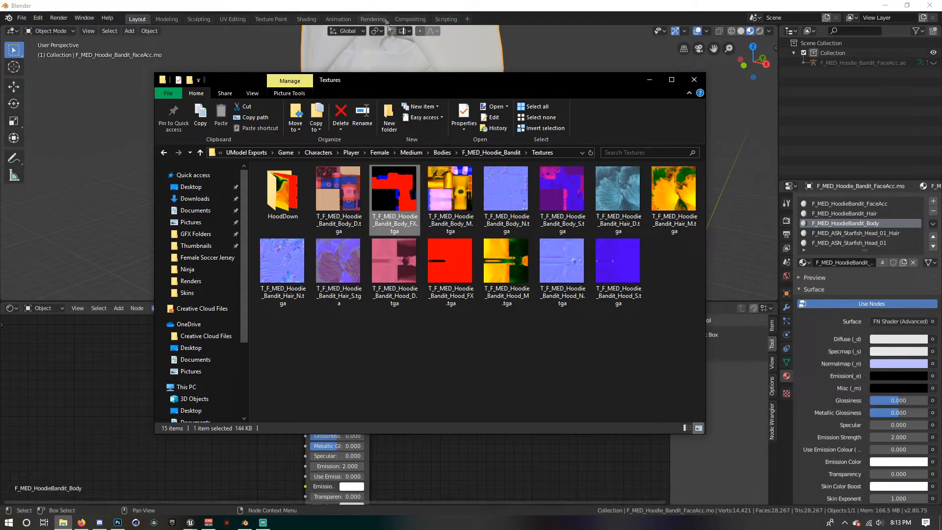
- Bring the five Hoodie Bandit body textures (D, FX, M, N and S) into Blender's Shader Editor as image texture nodes
double_click(384, 14)
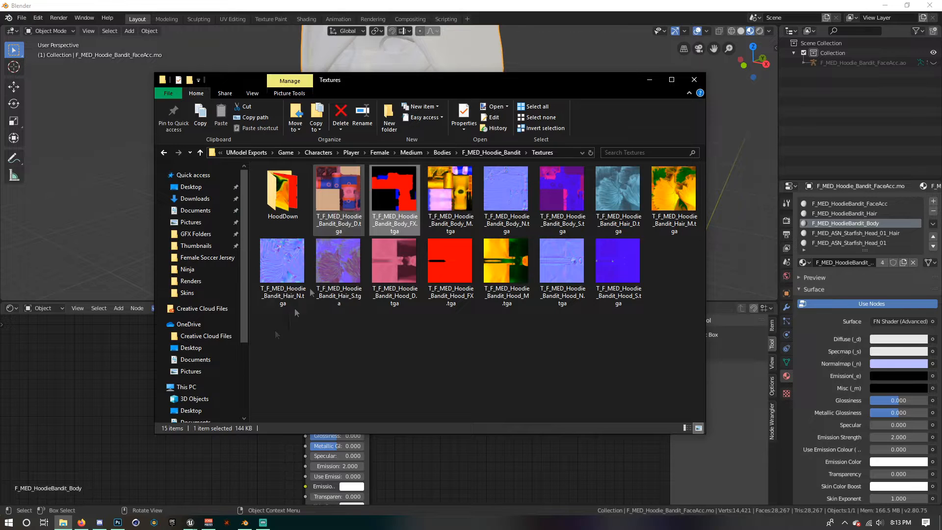
scroll(83, 439, down, 4)
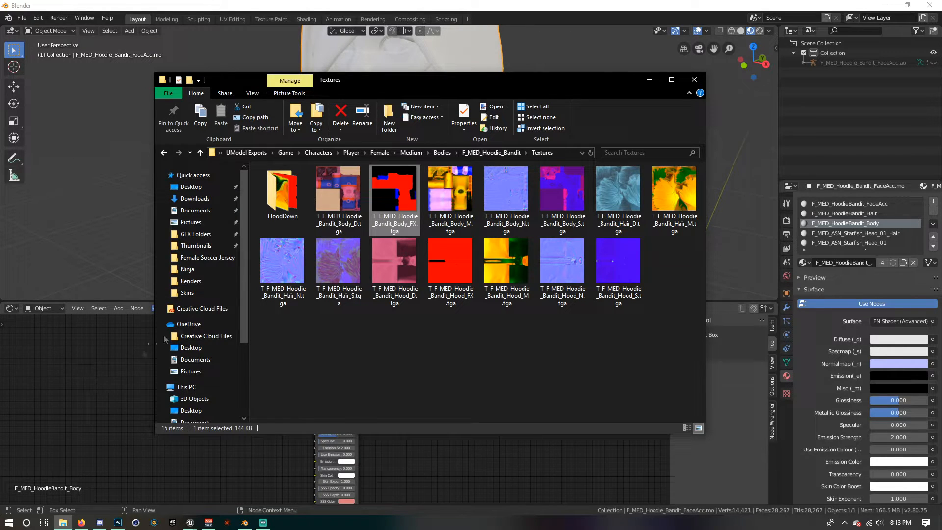
drag(341, 193, 53, 360)
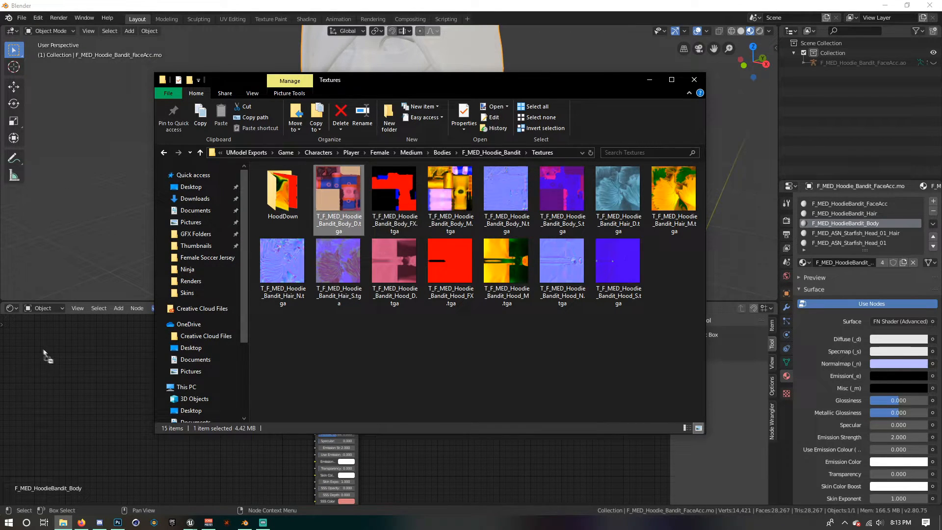
drag(147, 370, 127, 373)
mouse_move(477, 197)
mouse_down()
mouse_move(378, 275)
mouse_move(477, 198)
mouse_up()
drag(454, 196, 66, 456)
drag(486, 201, 191, 483)
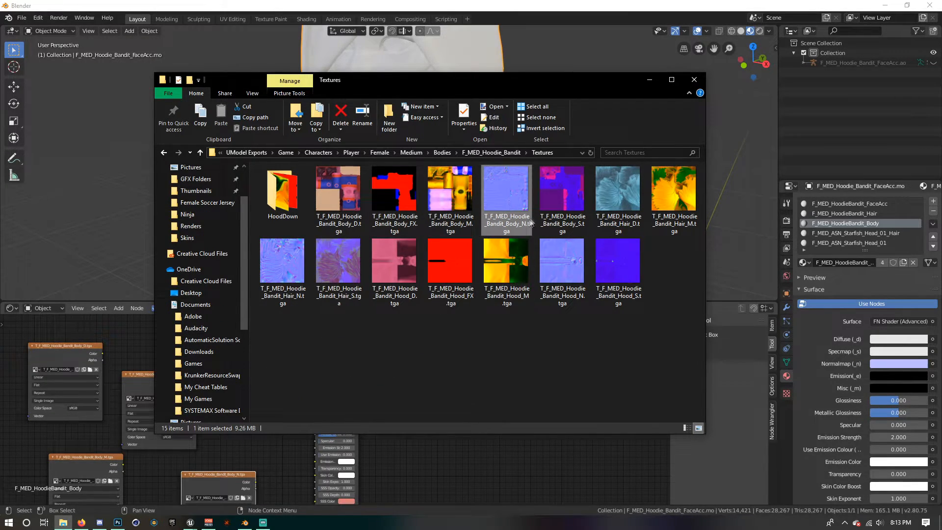
drag(562, 196, 249, 447)
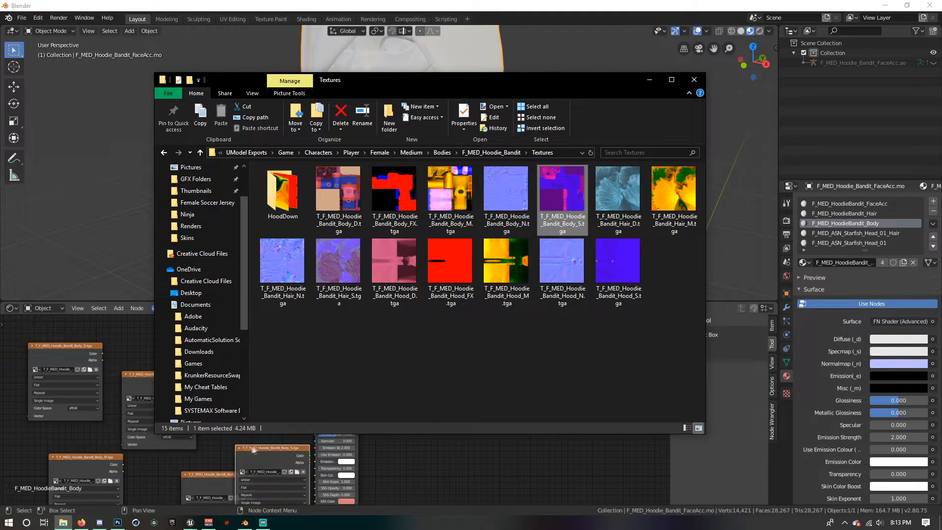
- Return to Blender and spread out the Hoodie Bandit body texture nodes beside the FN Shader node so none overlap
click(525, 446)
scroll(417, 370, up, 2)
middle_drag(328, 441, 420, 385)
scroll(417, 370, up, 2)
middle_drag(416, 341, 416, 427)
click(138, 350)
drag(138, 350, 383, 345)
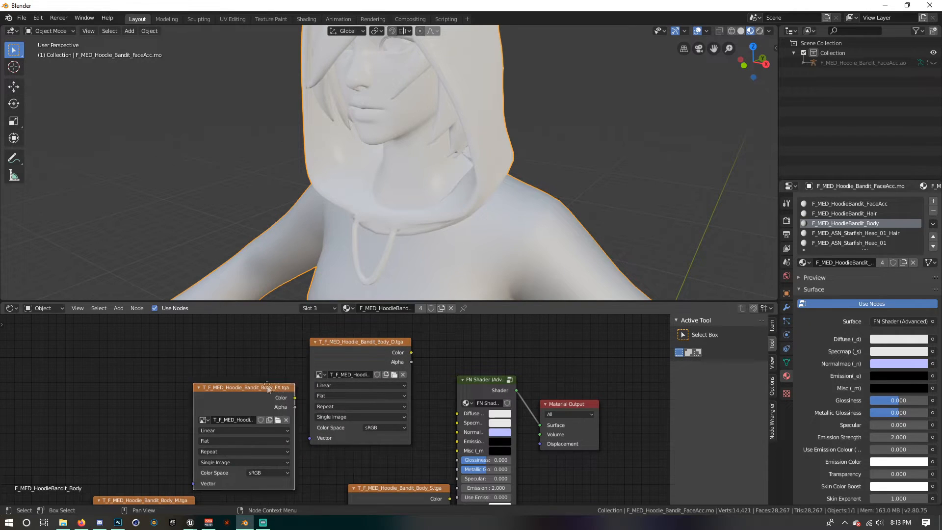
drag(267, 387, 259, 356)
middle_drag(301, 369, 306, 350)
scroll(365, 408, down, 3)
middle_drag(390, 453, 408, 417)
drag(340, 443, 295, 416)
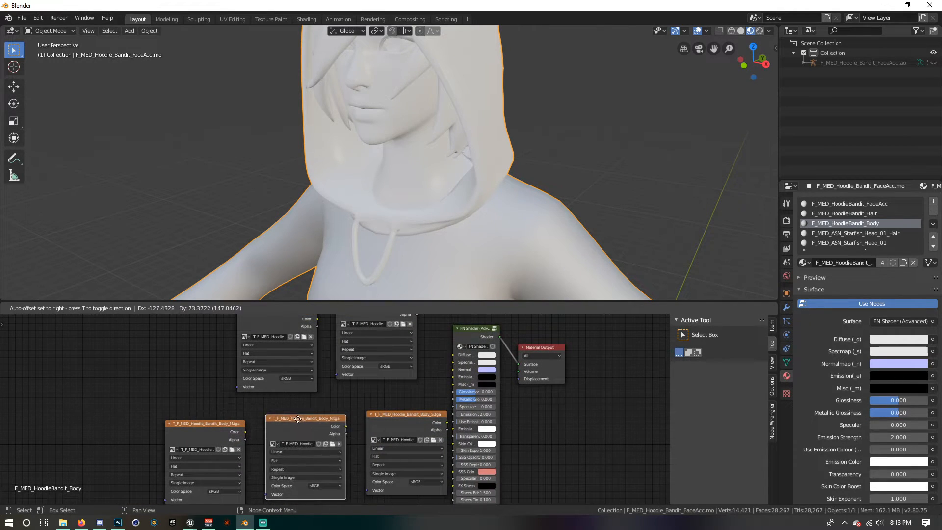
middle_drag(319, 410, 298, 452)
scroll(416, 398, up, 5)
middle_drag(416, 397, 389, 449)
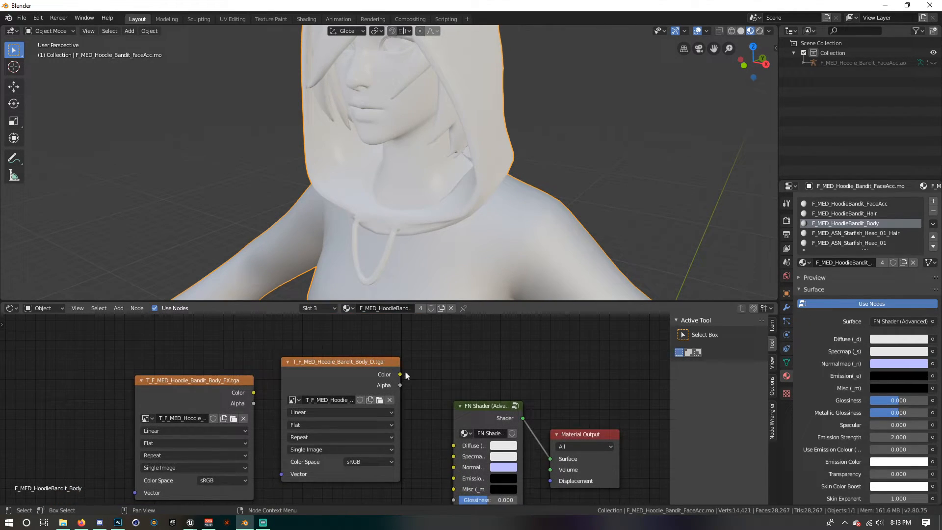
- Connect the Color output of T_F_MED_Hoodie_Bandit_Body_D.tga to the FN Shader's Diffuse input
click(371, 361)
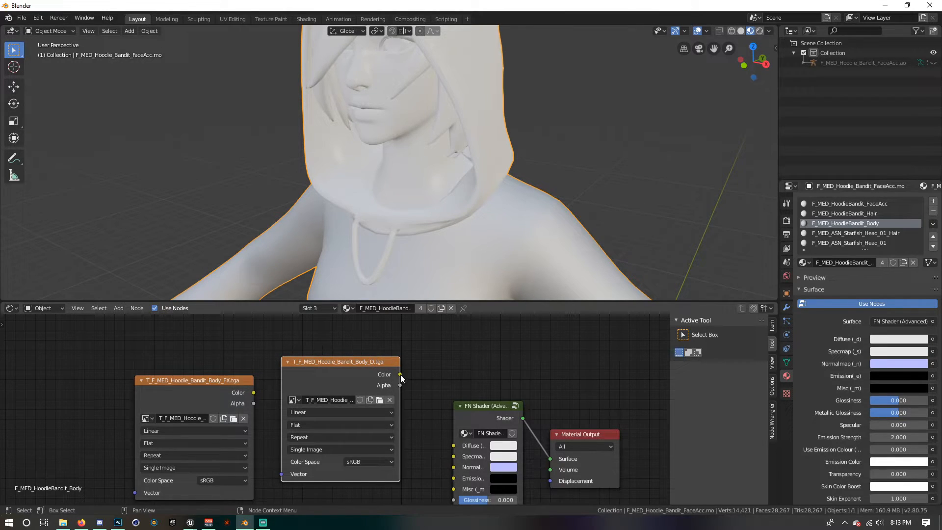
drag(400, 374, 453, 445)
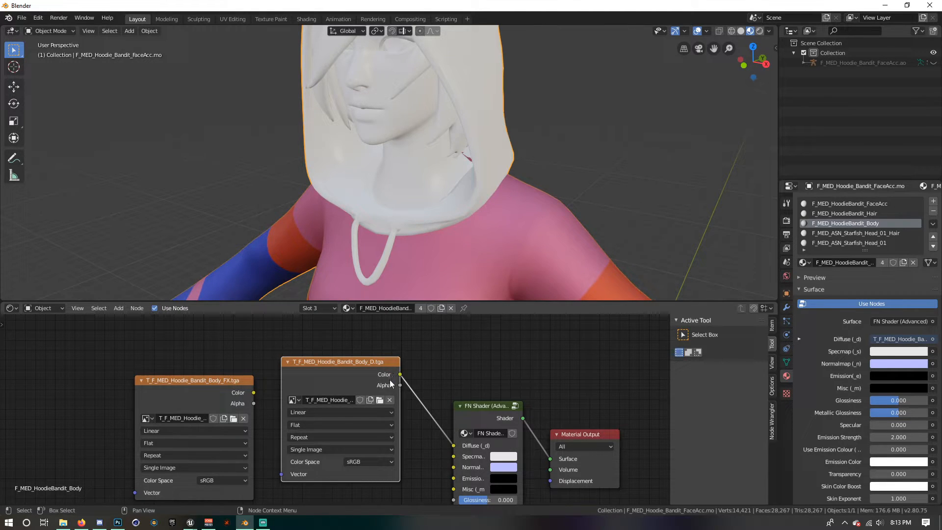
middle_drag(355, 281, 399, 212)
scroll(399, 211, down, 2)
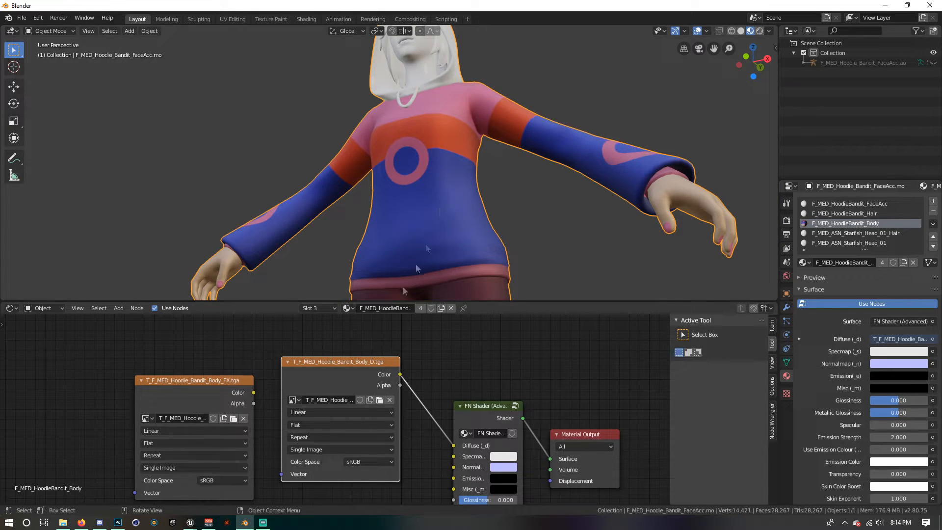
- Connect the body's S, N and M texture colors to the FN Shader's Specmap, Normalmap and Misc inputs respectively
middle_drag(260, 387, 272, 369)
scroll(290, 394, down, 1)
middle_drag(420, 454, 398, 355)
drag(430, 421, 437, 340)
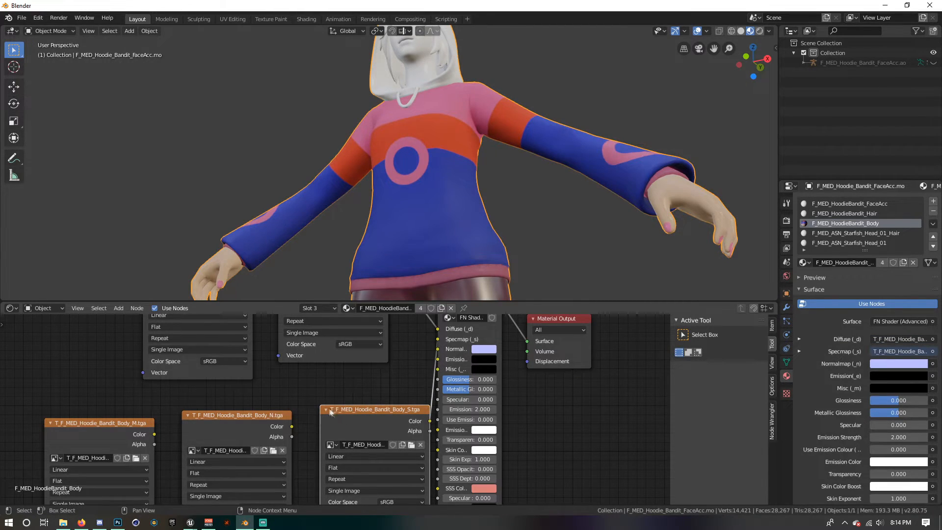
drag(291, 427, 437, 350)
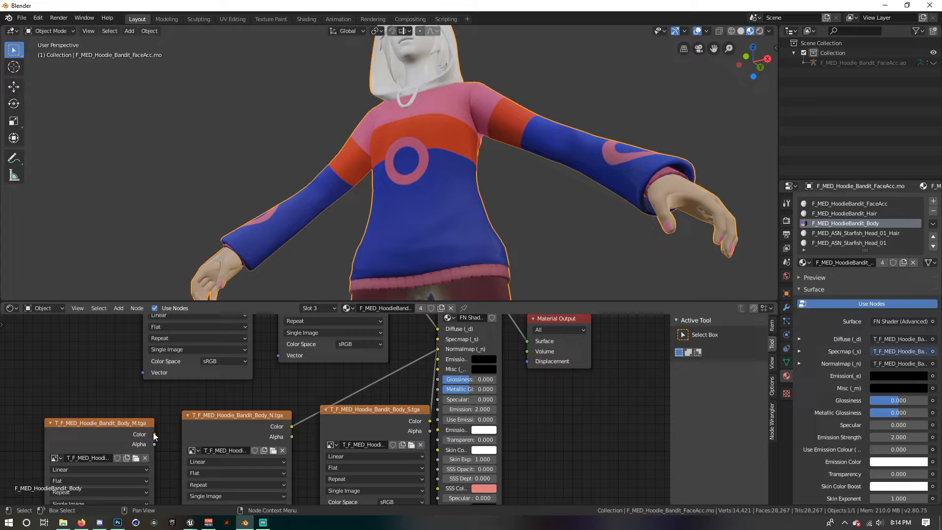
drag(153, 434, 438, 369)
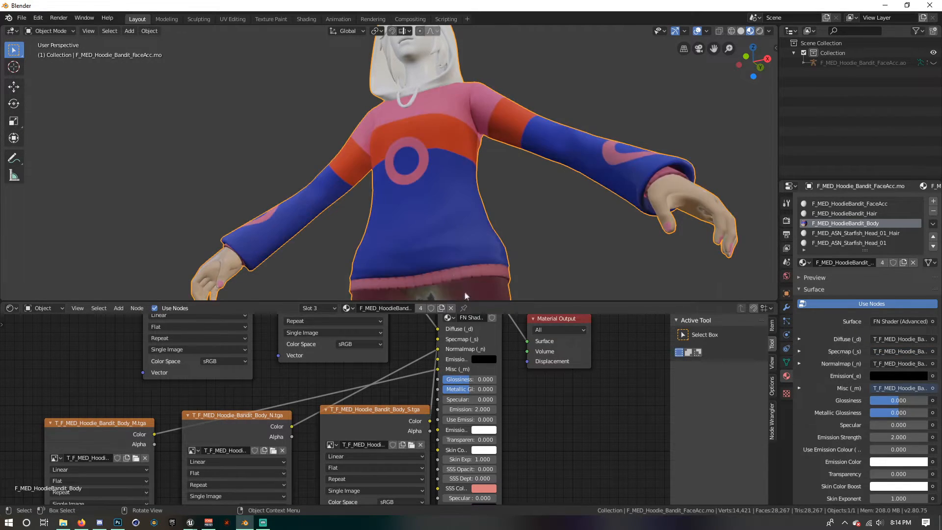
scroll(451, 270, down, 2)
middle_drag(440, 256, 458, 283)
scroll(458, 283, up, 5)
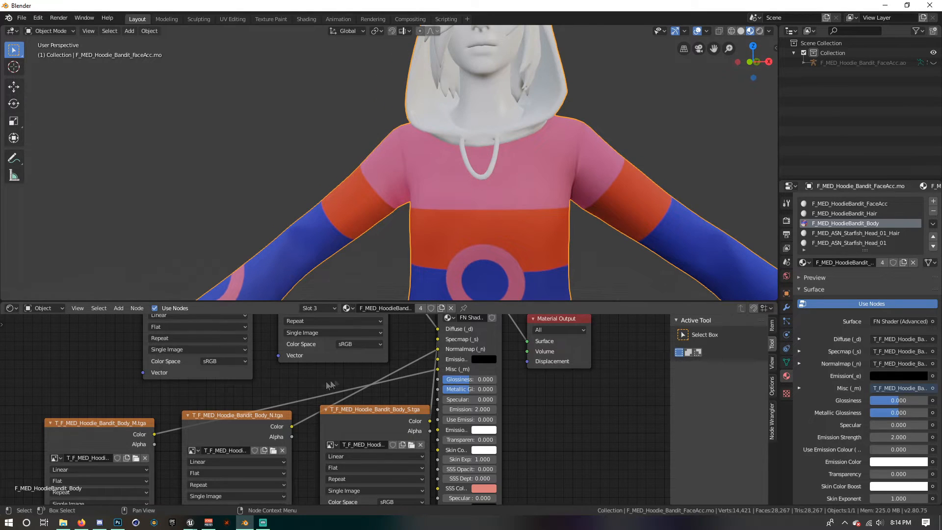
- Move the T_F_MED_Hoodie_Bandit_Body_FX.tga node below the other body texture nodes, near the FN Shader's FX inputs
middle_drag(332, 324, 323, 393)
scroll(324, 394, down, 3)
middle_drag(325, 430, 329, 384)
scroll(324, 393, down, 2)
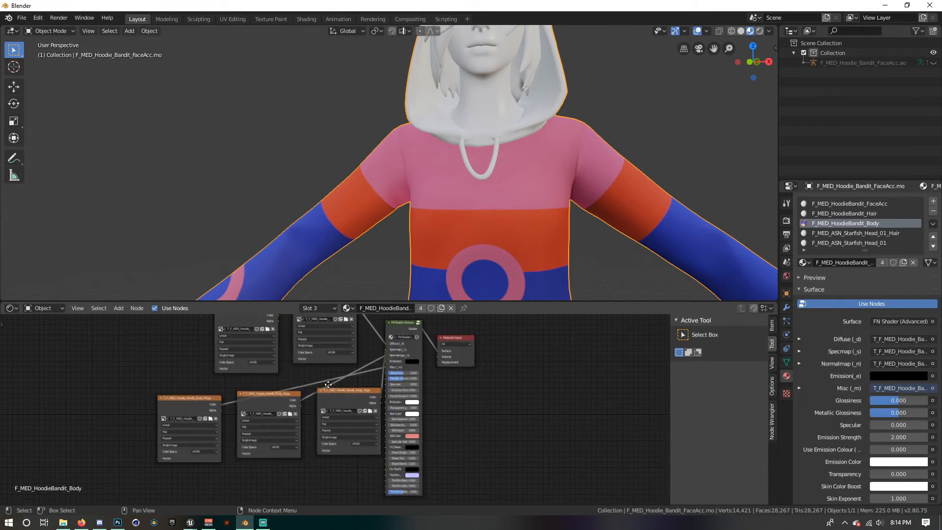
middle_drag(275, 328, 278, 334)
drag(282, 322, 388, 453)
middle_drag(264, 324, 268, 334)
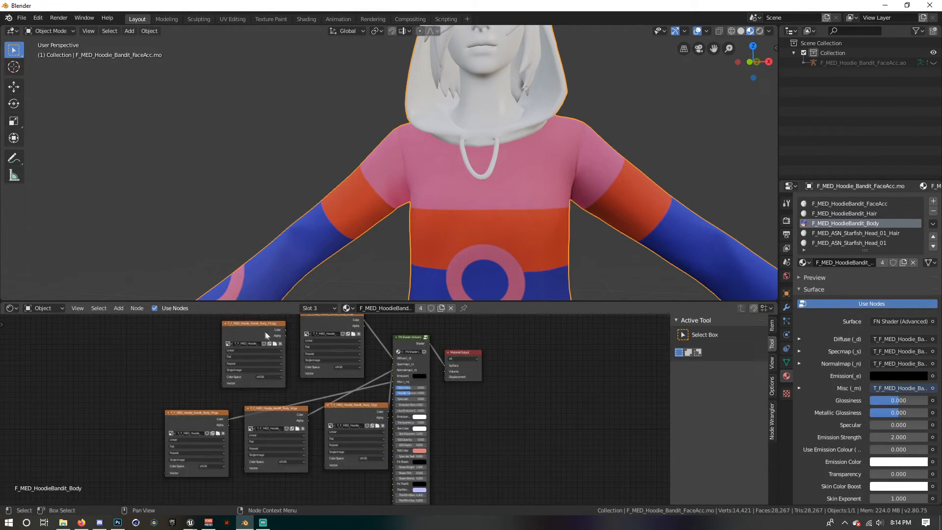
drag(263, 333, 343, 411)
- Connect the body FX texture's Color to the FN Shader's FX Sheen input and check the character's body
scroll(343, 411, up, 5)
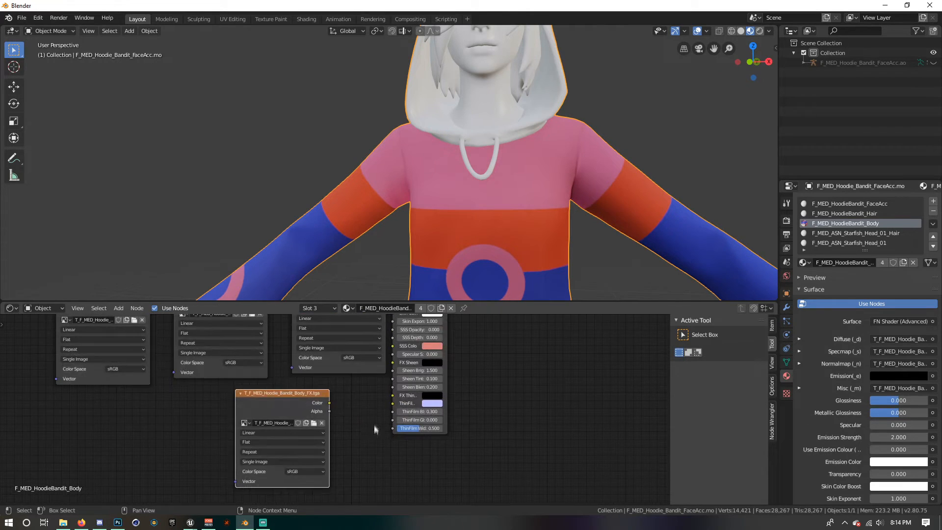
drag(332, 429, 414, 381)
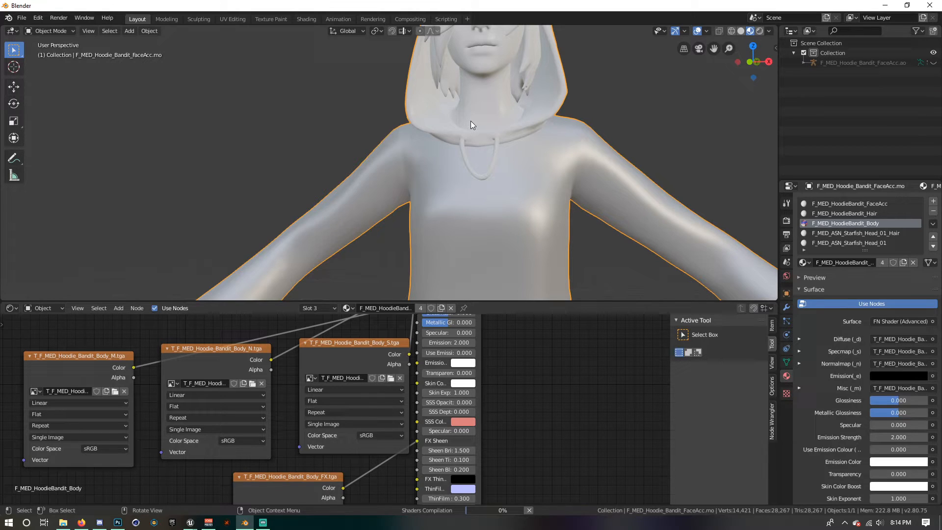
middle_drag(485, 206, 436, 144)
scroll(436, 143, down, 5)
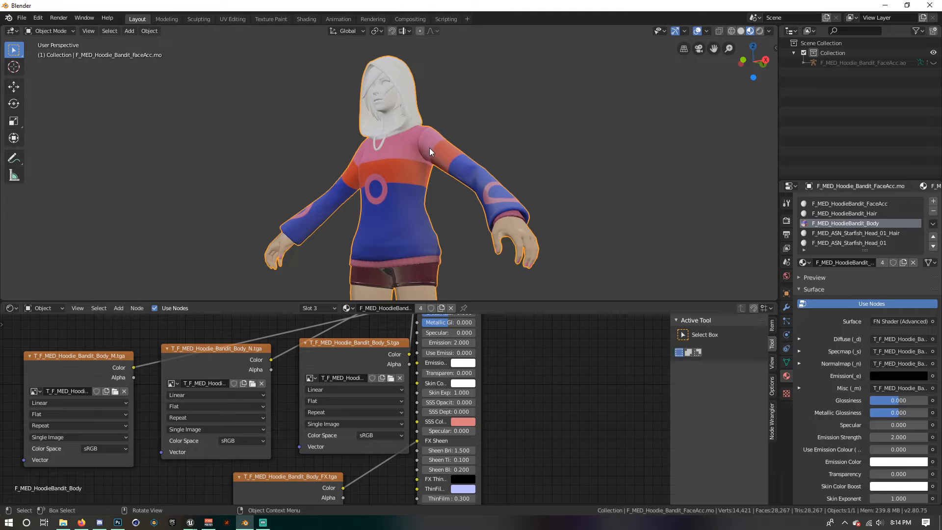
mouse_move(714, 48)
mouse_down()
mouse_move(724, 23)
mouse_move(730, 40)
mouse_up()
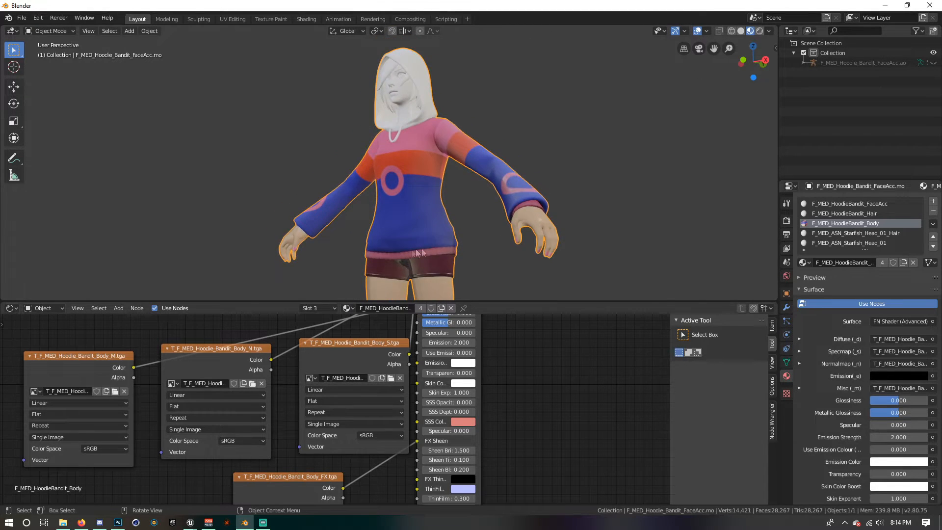
scroll(441, 199, up, 6)
middle_drag(455, 202, 449, 164)
scroll(457, 166, down, 4)
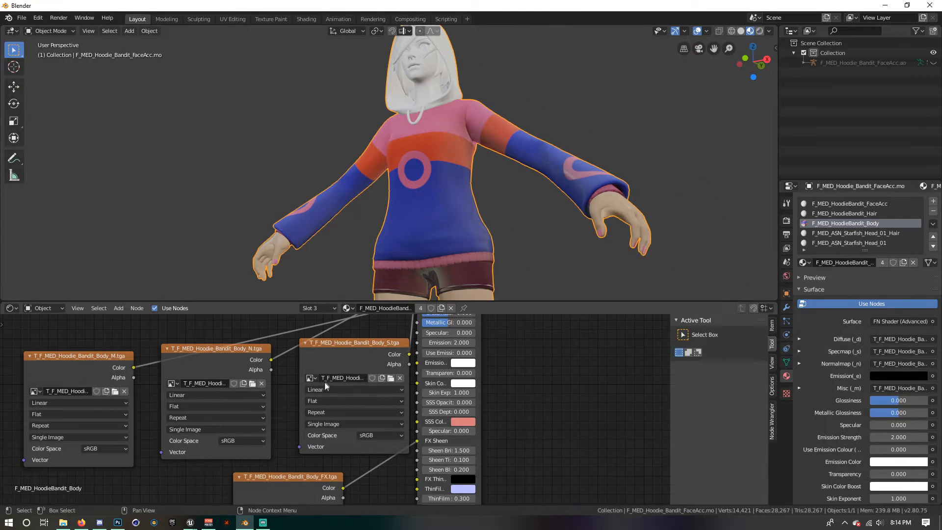
- Select all nodes of the body material and align them in an evenly spaced row
scroll(325, 385, down, 4)
scroll(388, 398, up, 2)
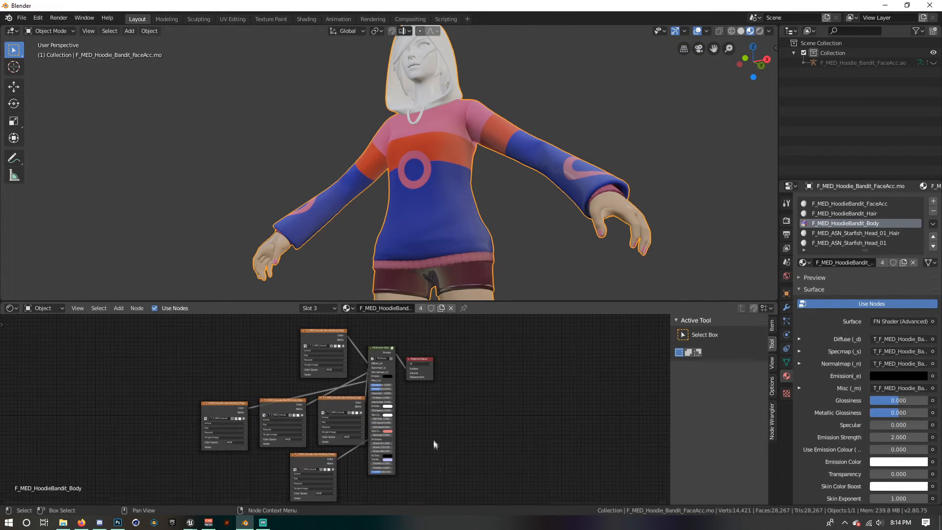
drag(428, 488, 188, 347)
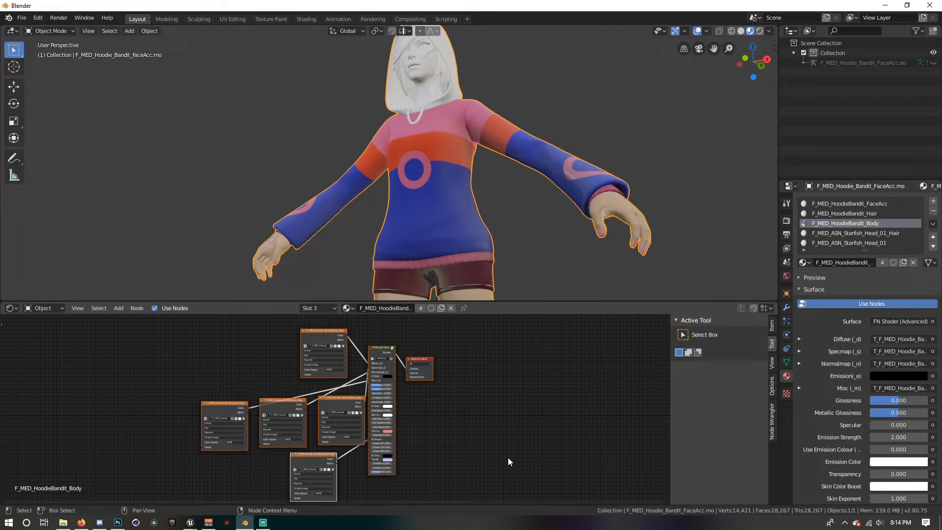
key(shift+equal)
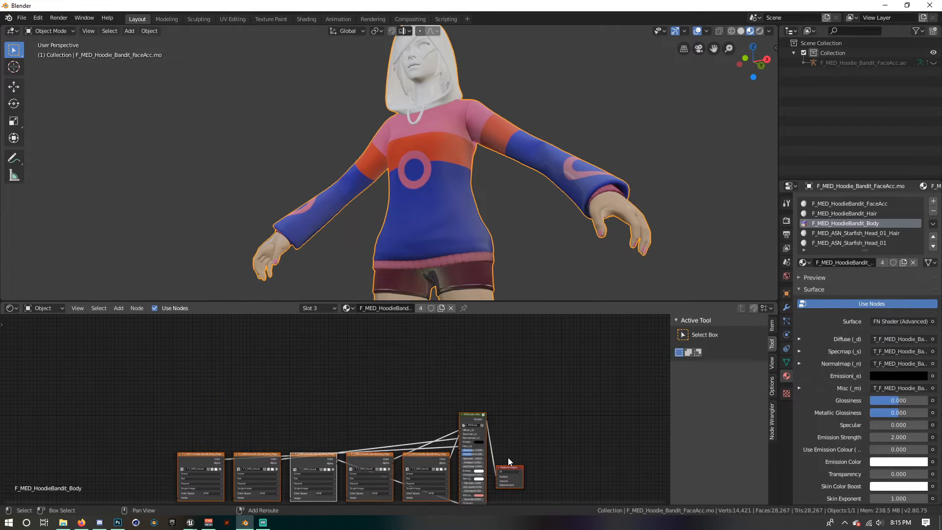
middle_drag(507, 457, 484, 395)
scroll(516, 397, up, 4)
scroll(485, 395, down, 1)
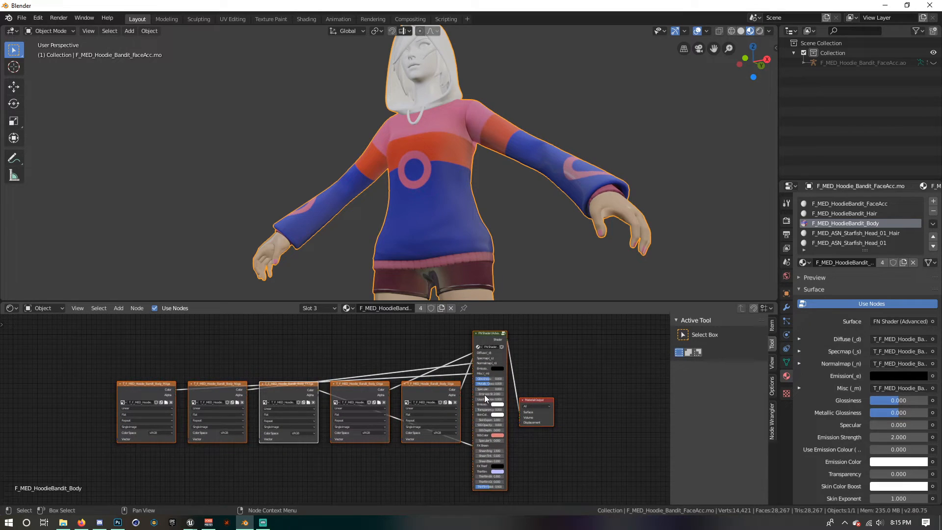
click(565, 378)
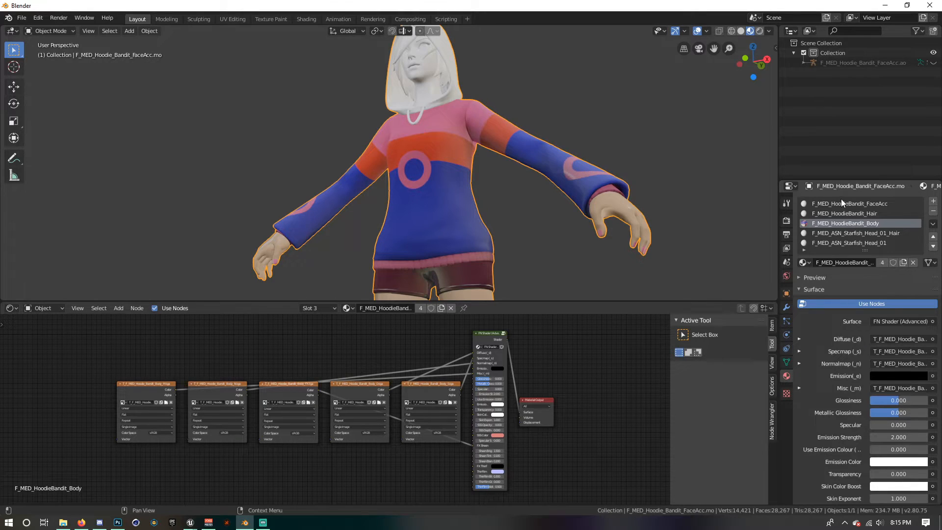
- Enable nodes for the F_MED_HoodieBandit_FaceAcc material and delete its Principled BSDF node
click(867, 202)
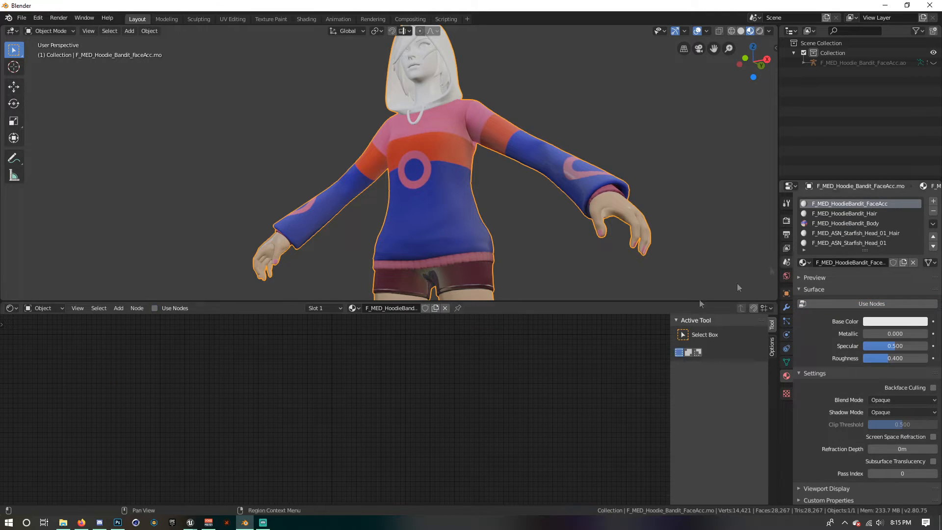
scroll(416, 433, up, 2)
scroll(416, 433, up, 2)
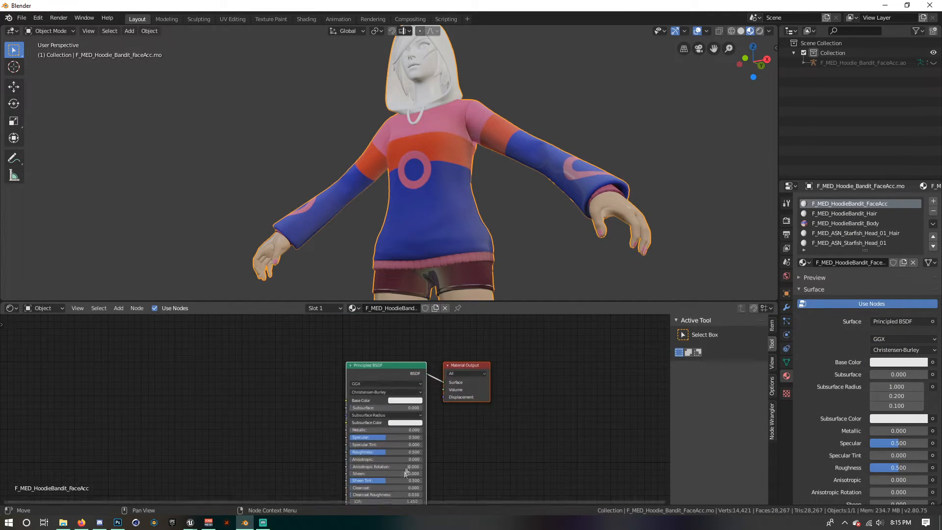
right_click(401, 345)
click(402, 344)
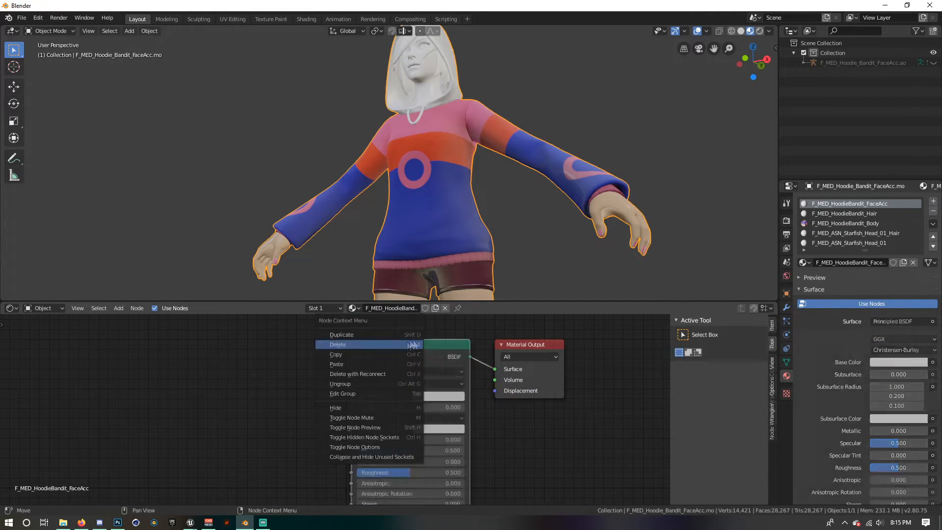
- Add an FN Shader (Advanced) node to the FaceAcc material and connect its Shader output to the Material Output's Surface
click(122, 309)
click(126, 320)
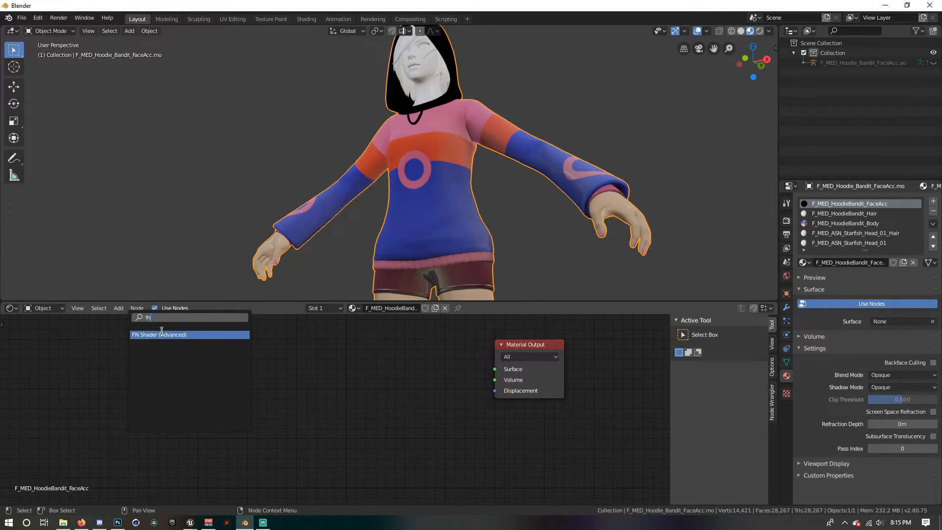
click(161, 334)
click(487, 337)
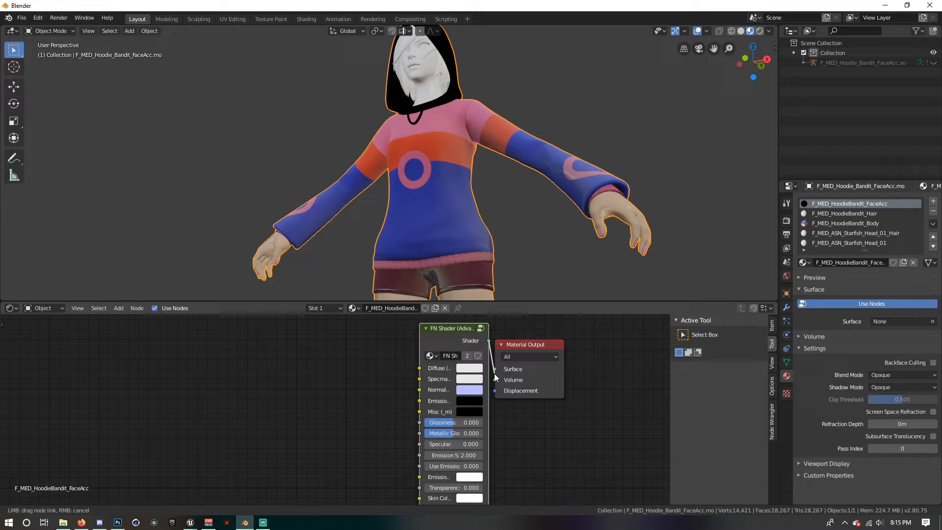
drag(502, 367, 494, 369)
drag(459, 328, 428, 330)
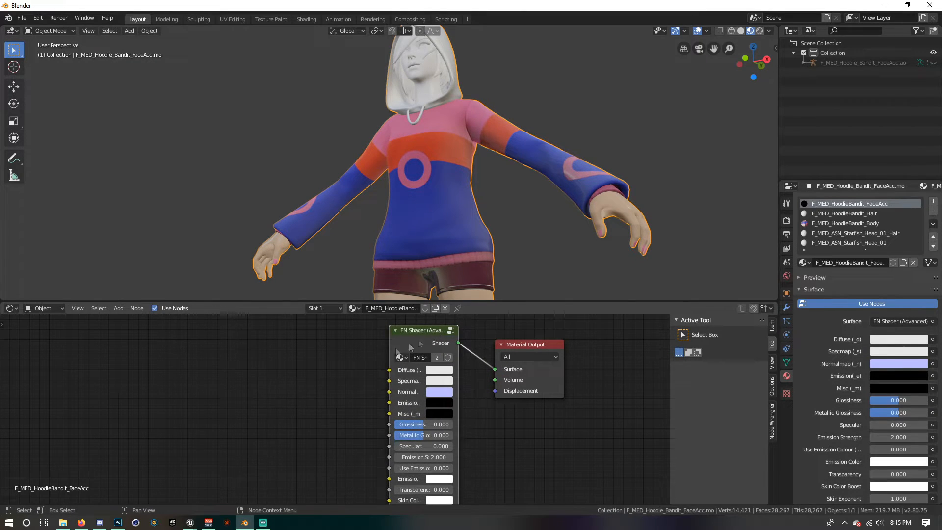
- Bring the five Hoodie Bandit hood textures (D, FX, M, N and S) from File Explorer into Blender's Shader Editor as image texture nodes
middle_drag(435, 159, 445, 166)
scroll(446, 166, up, 4)
drag(713, 48, 703, 195)
scroll(251, 405, down, 2)
click(62, 523)
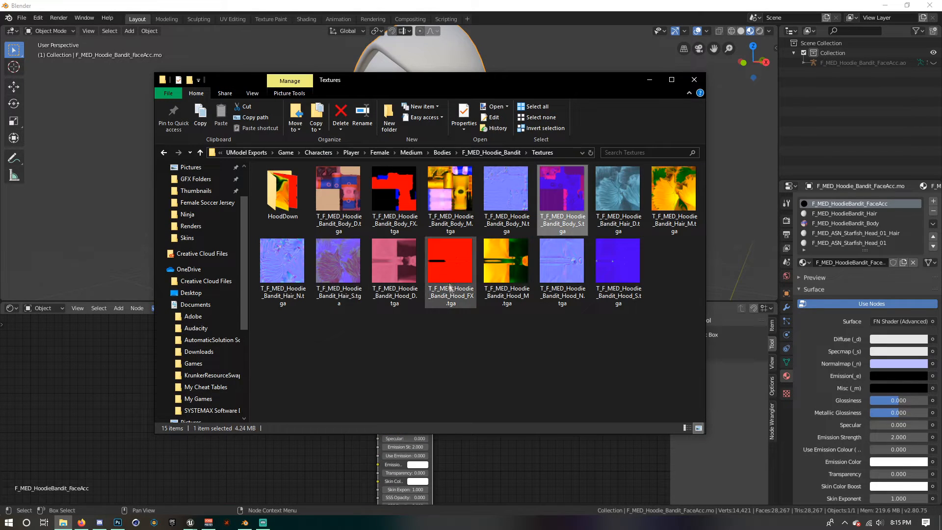
click(534, 319)
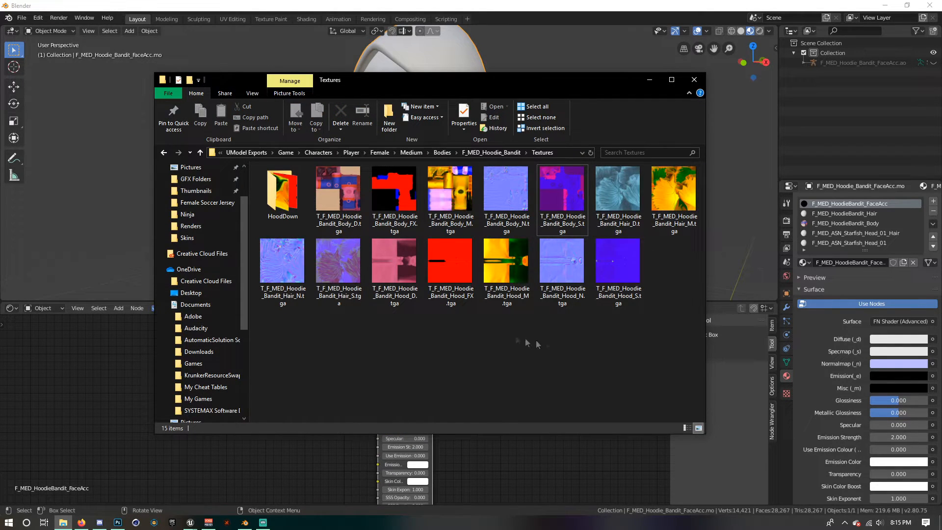
click(387, 261)
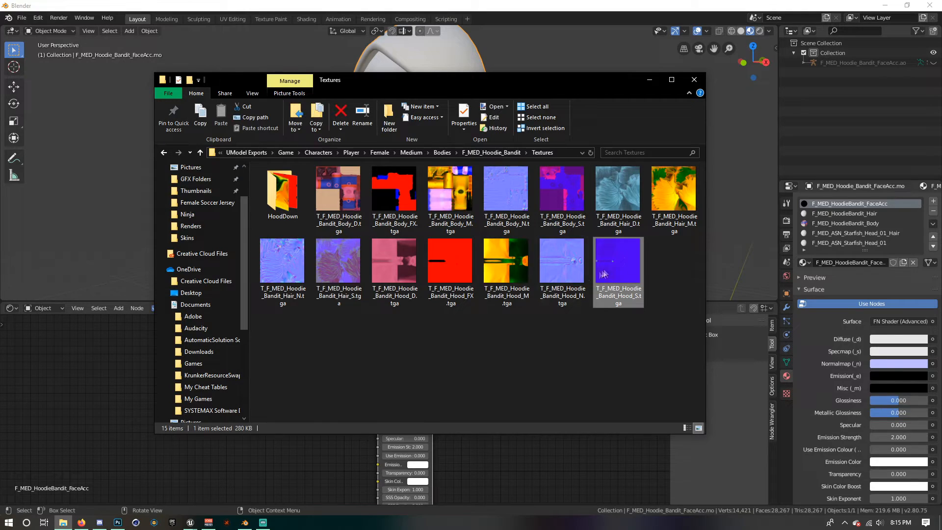
drag(406, 261, 51, 353)
drag(450, 260, 170, 456)
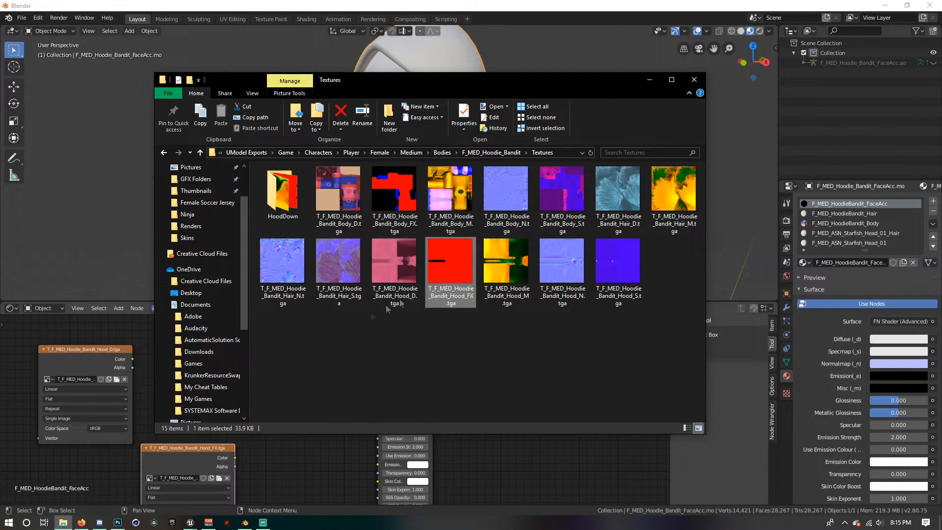
drag(60, 464, 62, 464)
drag(562, 263, 268, 473)
drag(635, 281, 286, 350)
- Connect the hood D, S and N textures to the FN Shader's Diffuse, Specmap and Normalmap inputs, moving the FX node clear of its neighbours
drag(205, 448, 216, 368)
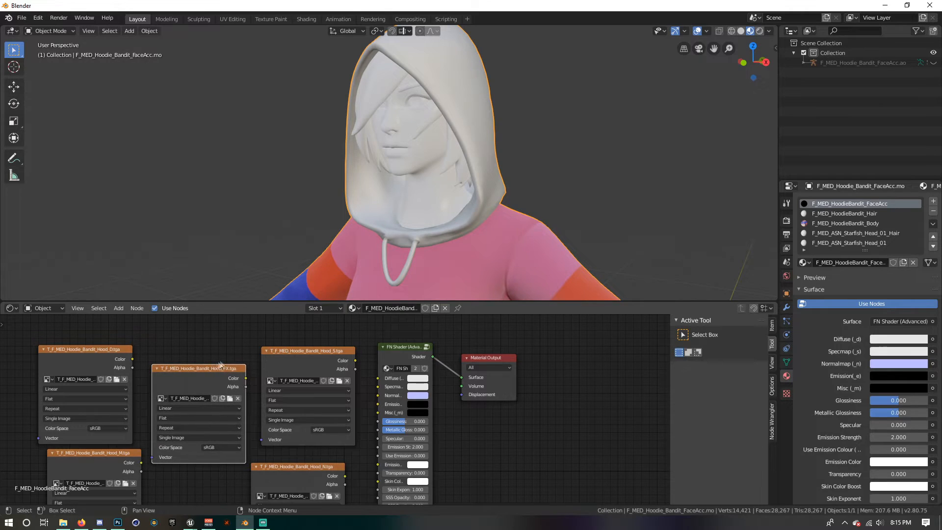
scroll(225, 365, up, 2)
mouse_move(134, 362)
mouse_down()
mouse_move(420, 384)
mouse_move(430, 416)
mouse_move(422, 395)
mouse_up()
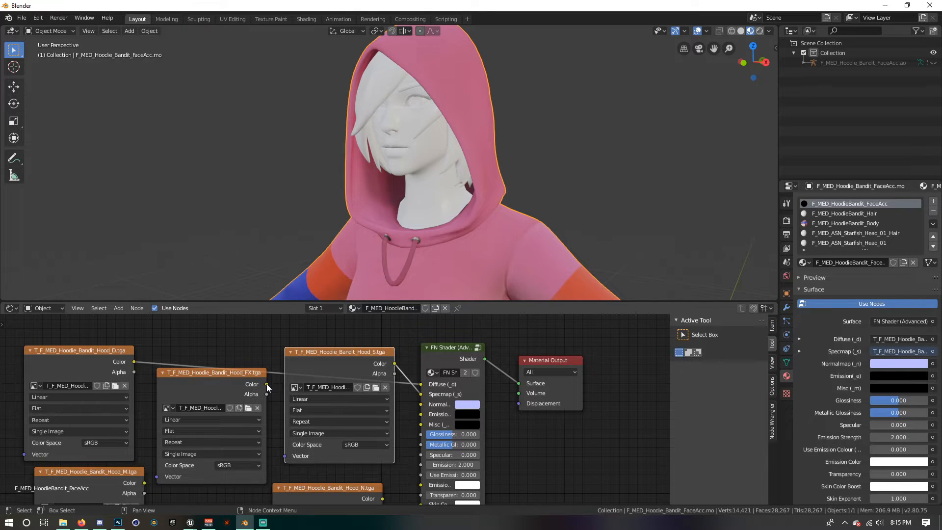
scroll(379, 447, down, 1)
drag(416, 384, 418, 376)
middle_drag(281, 453, 294, 431)
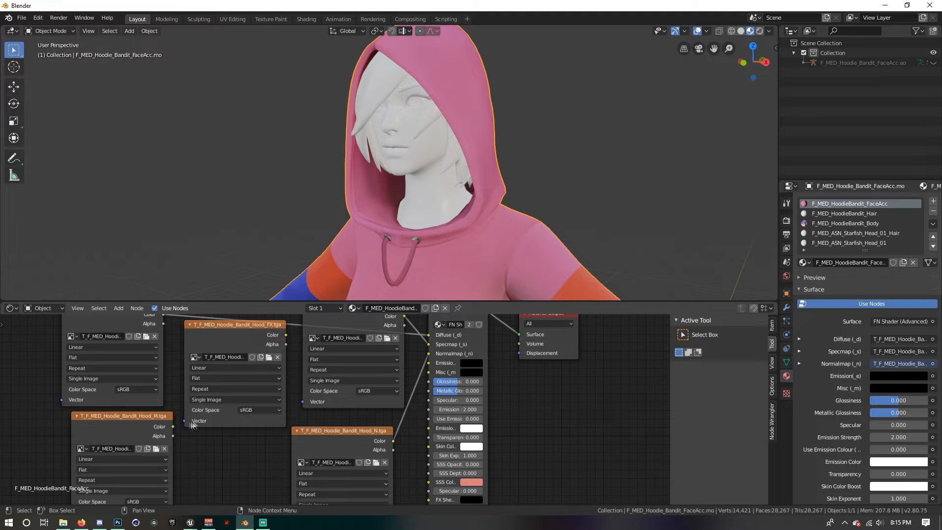
- Connect the hood M texture's Color to the shader's Misc input and the hood FX texture's Color to FX Sheen
drag(172, 426, 429, 372)
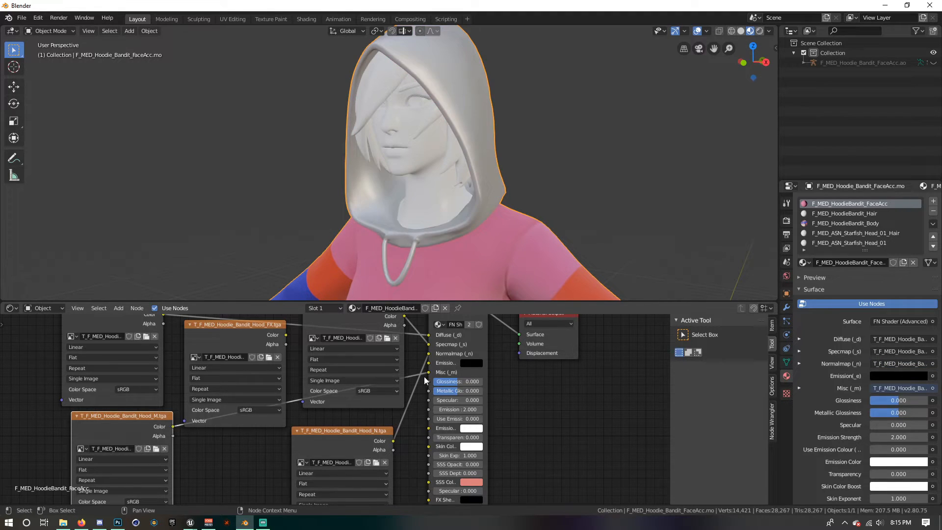
middle_drag(399, 400, 405, 416)
scroll(402, 412, down, 2)
middle_drag(352, 431, 355, 386)
scroll(358, 397, down, 2)
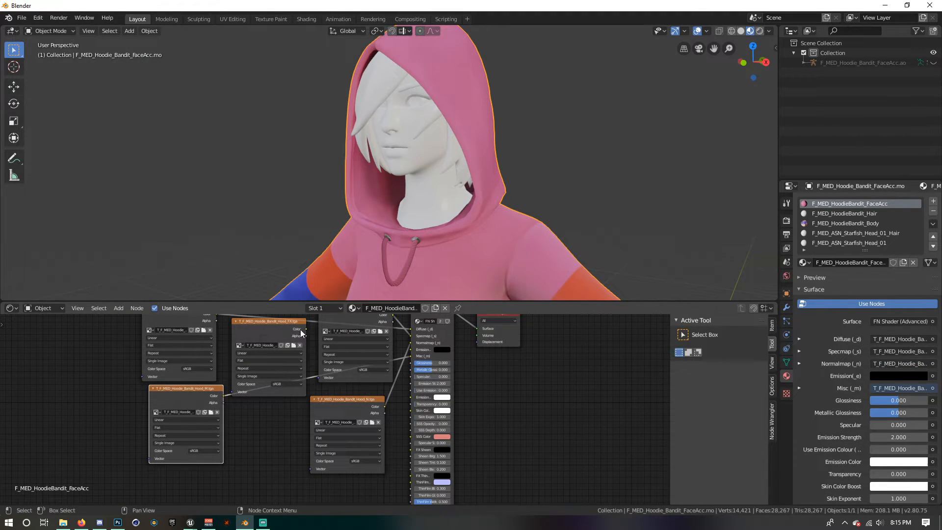
click(300, 329)
mouse_move(307, 330)
mouse_down()
mouse_move(407, 470)
mouse_move(412, 449)
mouse_up()
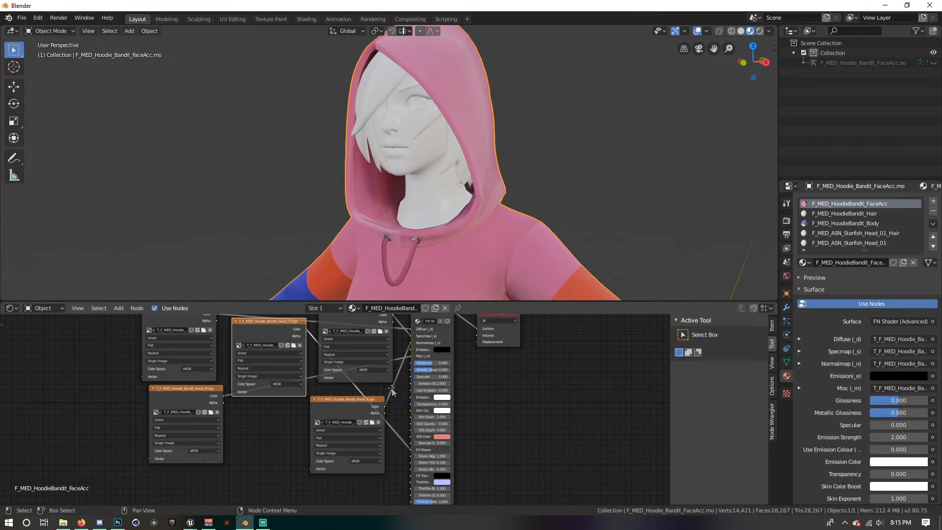
- Select all nodes of the FaceAcc material and align them in an evenly spaced row
middle_drag(395, 364, 409, 424)
scroll(409, 424, up, 1)
mouse_move(419, 210)
middle_down()
mouse_move(393, 225)
mouse_move(322, 215)
mouse_move(423, 201)
mouse_move(445, 243)
middle_up()
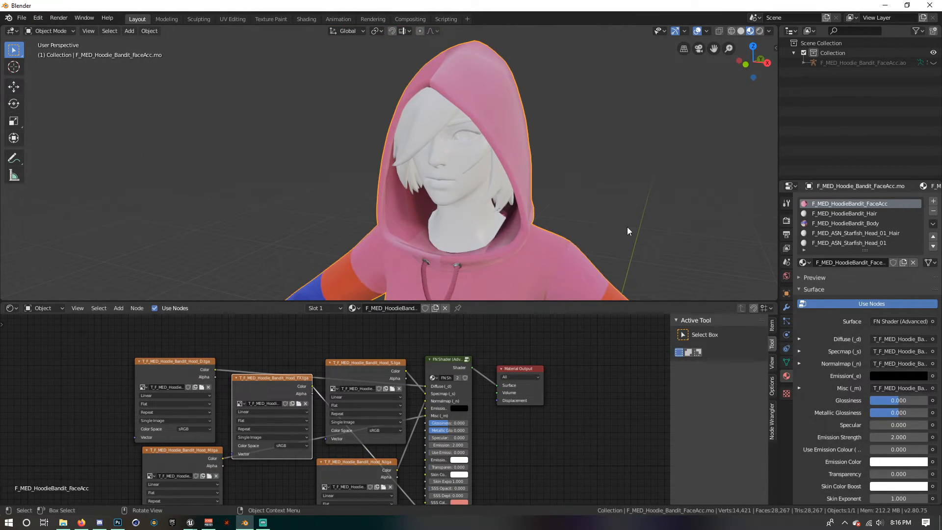
scroll(269, 353, down, 3)
drag(197, 360, 466, 491)
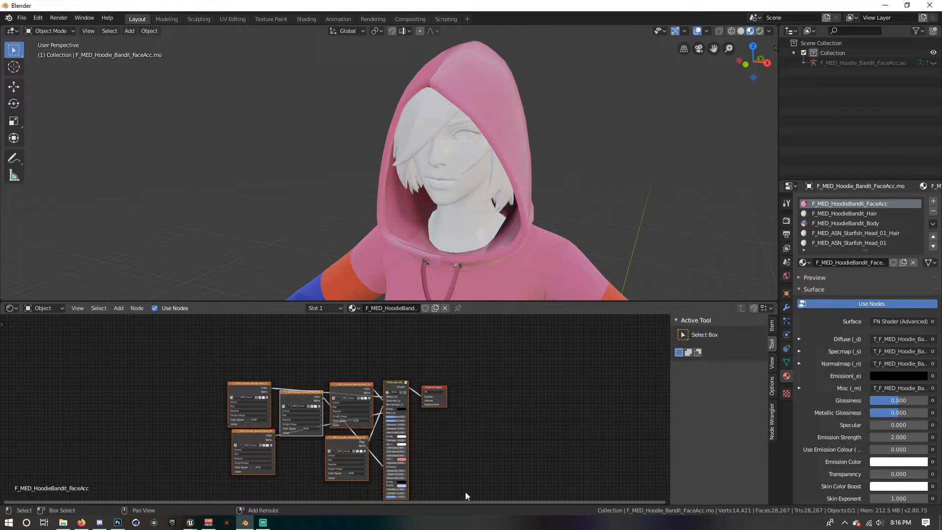
key(shift+equal)
key(Home)
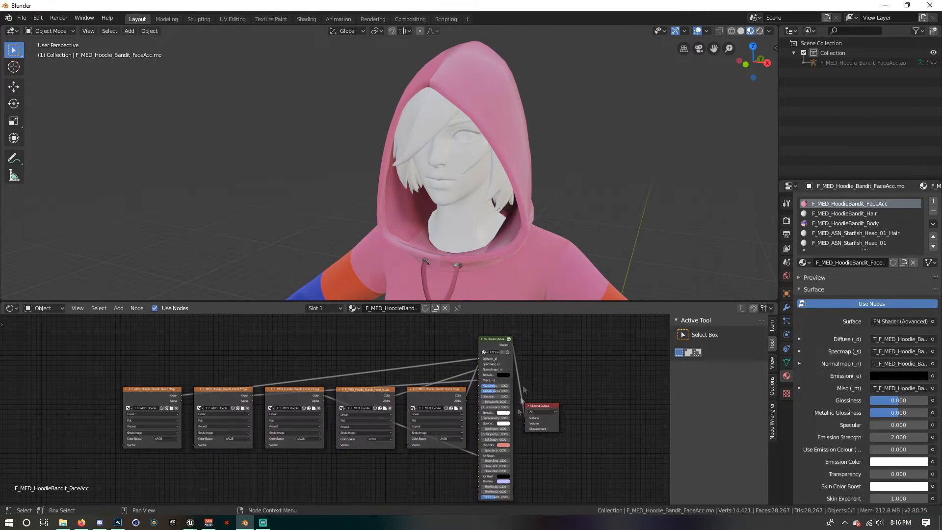
- Enable nodes for the F_MED_HoodieBandit_Hair material and delete its Principled BSDF node
click(843, 213)
click(154, 308)
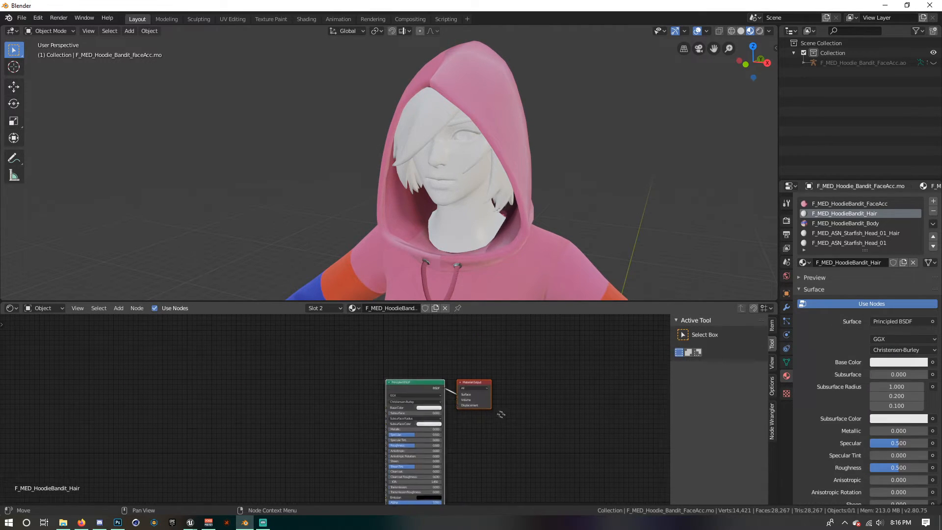
scroll(426, 354, up, 2)
right_click(426, 354)
click(411, 356)
- Add an FN Shader (Advanced) node to the HoodieBandit_Hair material and connect its Shader output to the Material Output's Surface
click(119, 308)
click(122, 318)
text(fn)
click(145, 335)
click(446, 346)
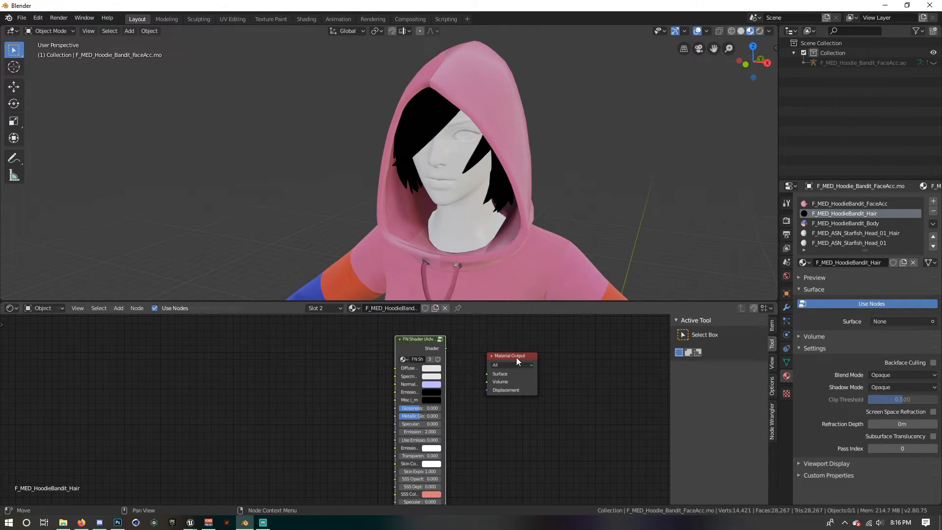
drag(487, 373, 488, 374)
scroll(358, 325, up, 3)
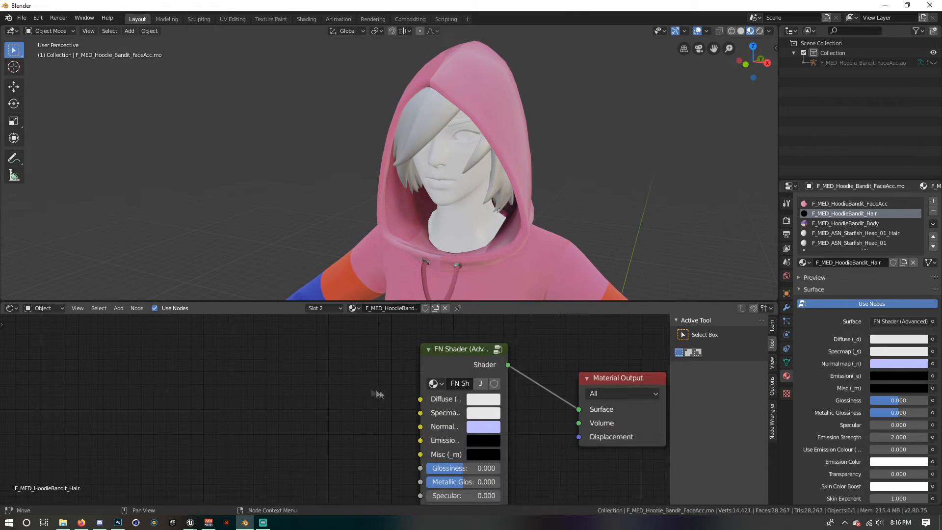
- Bring the four Hoodie Bandit hair textures (D, M, N and S) from File Explorer into Blender's Shader Editor as image texture nodes
click(119, 308)
click(119, 316)
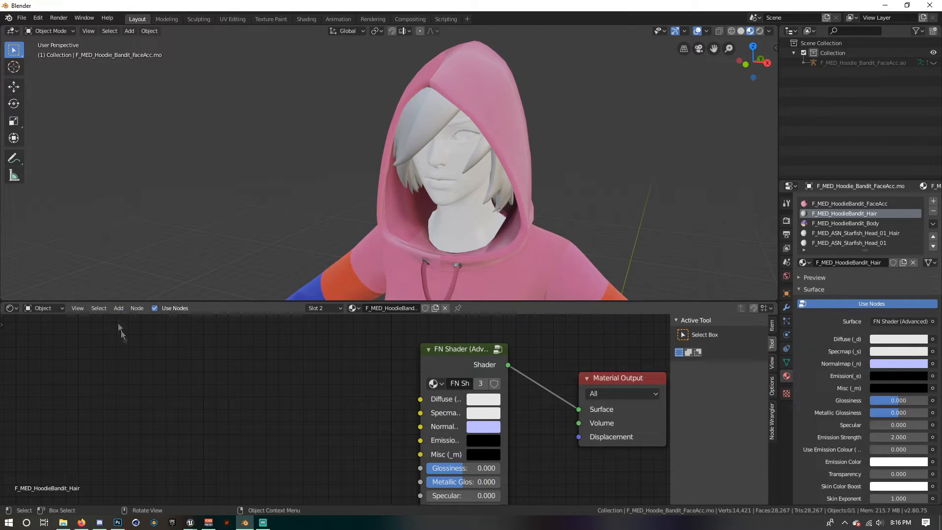
click(69, 524)
click(668, 216)
drag(618, 194, 55, 362)
drag(672, 197, 257, 457)
scroll(256, 458, down, 3)
drag(283, 265, 27, 362)
drag(338, 265, 130, 465)
- Connect the hair D, M, S and N textures to the FN Shader's Diffuse, Misc, Specmap and Normalmap inputs respectively
click(149, 430)
scroll(269, 411, up, 4)
drag(231, 391, 400, 403)
drag(338, 453, 400, 448)
scroll(382, 456, down, 3)
middle_drag(383, 461, 400, 435)
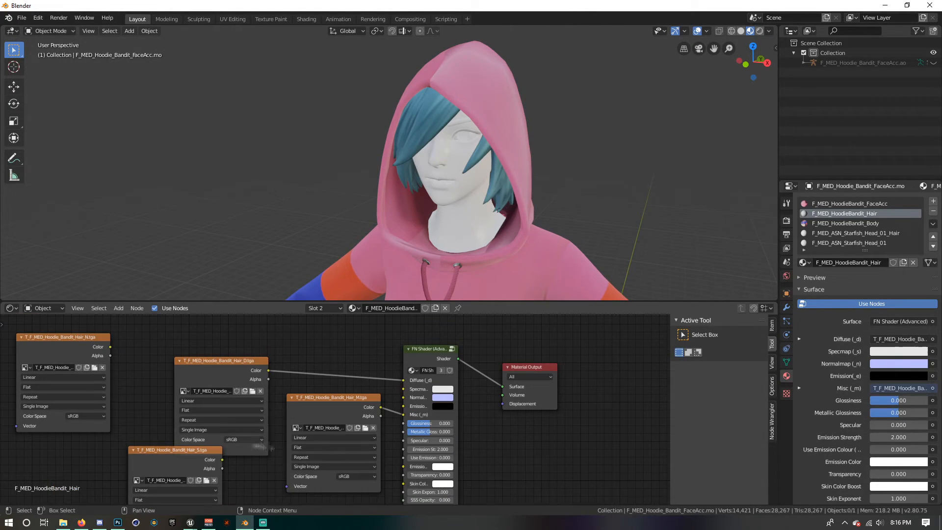
drag(223, 459, 403, 389)
drag(111, 347, 403, 398)
- Select all nodes of the HoodieBandit_Hair material and align them in an evenly spaced row
scroll(333, 393, down, 7)
drag(143, 344, 478, 491)
key(shift+equal)
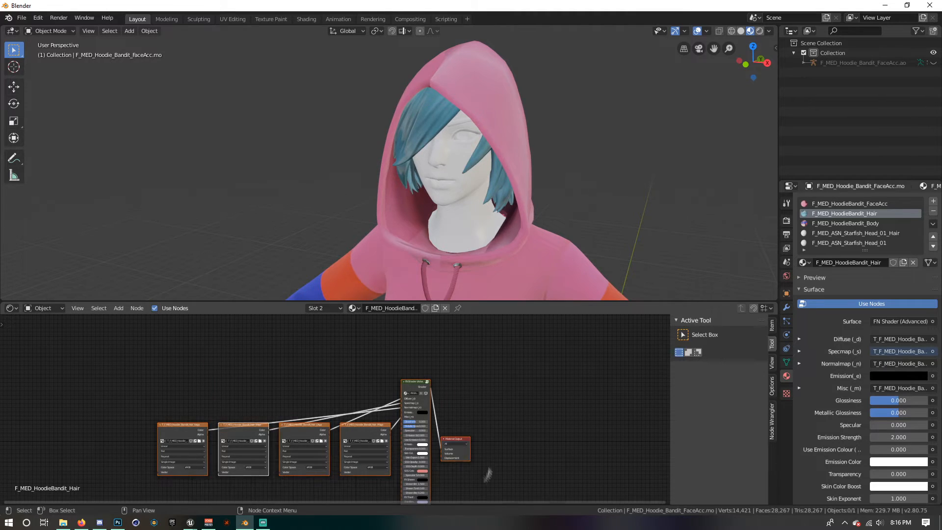
middle_drag(495, 211, 534, 244)
- Enable nodes for the F_MED_ASN_Starfish_Head_01 material and delete its Principled BSDF node
click(848, 243)
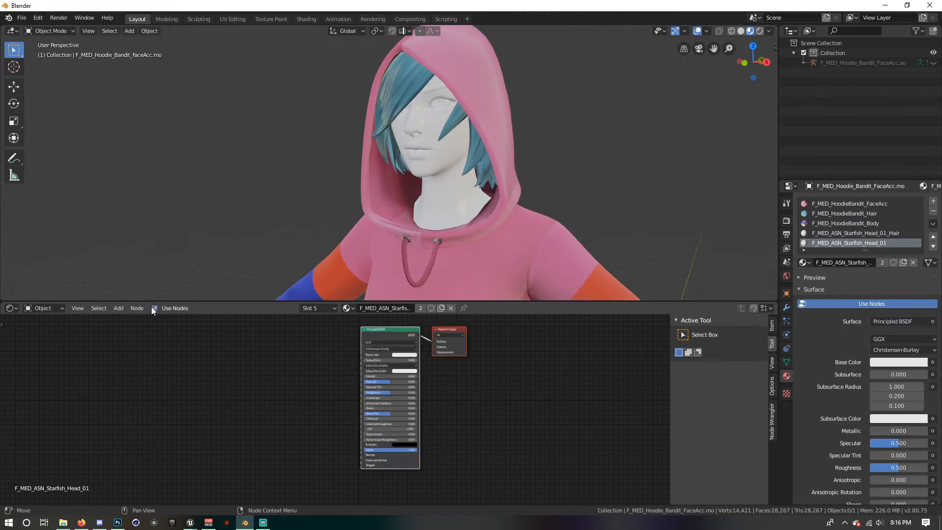
click(154, 308)
click(379, 371)
key(x)
- Add an FN Shader (Advanced) node to the Starfish_Head_01 material and connect its Shader output to the Material Output's Surface
click(118, 308)
click(135, 320)
text(fn)
click(386, 352)
drag(435, 363, 456, 388)
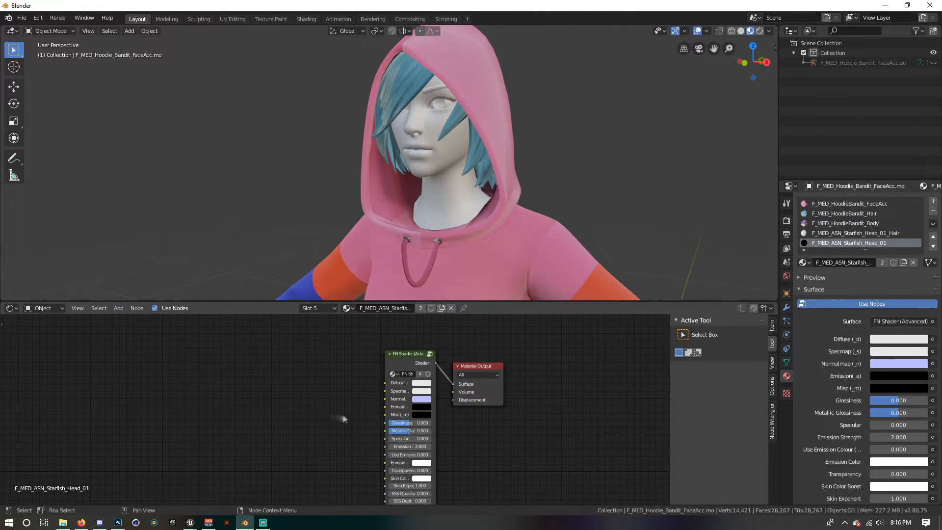
- In File Explorer, open the HoodieBandit Textures folder inside the Skin folder of F_MED_ASN_Starfish_Head_01
click(63, 522)
click(354, 153)
double_click(290, 182)
double_click(290, 183)
double_click(290, 192)
double_click(297, 202)
double_click(297, 202)
double_click(290, 316)
double_click(289, 192)
- Bring the three Hoodie Bandit head textures (D, M and N) into Blender's Shader Editor as image texture nodes
drag(284, 201, 41, 336)
drag(341, 204, 130, 471)
drag(394, 200, 273, 463)
- Connect the head D, N and M textures to the FN Shader's Diffuse, Normalmap and Misc inputs respectively
drag(127, 348, 386, 383)
drag(319, 467, 257, 359)
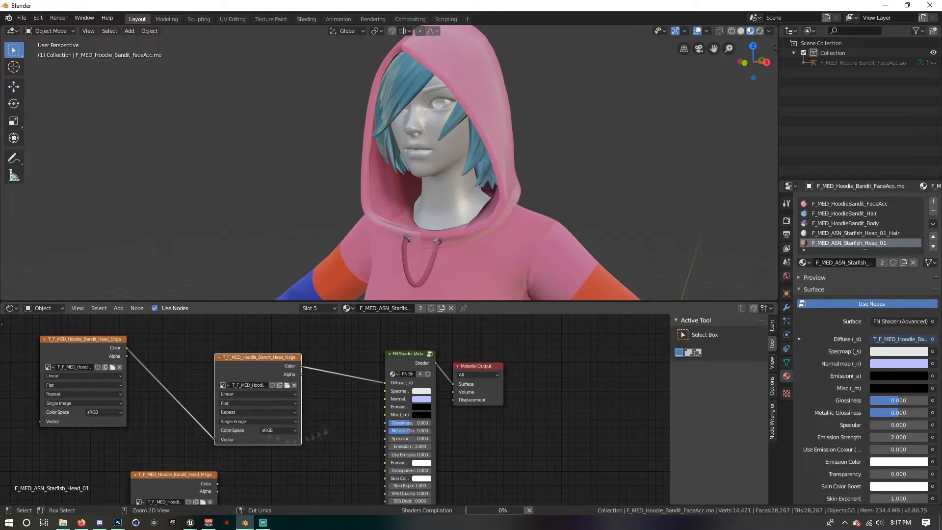
key(ctrl+z)
drag(358, 477, 385, 399)
drag(217, 483, 383, 414)
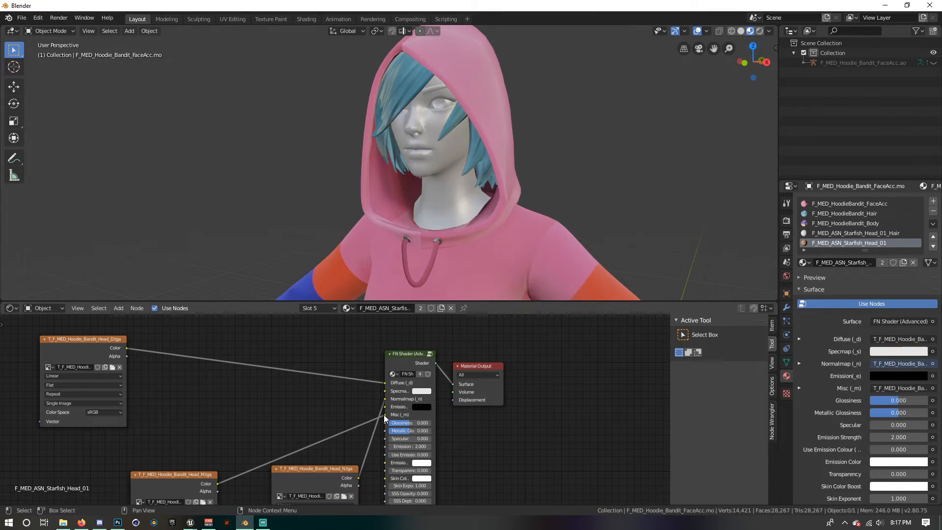
- Align all nodes of the Starfish_Head_01 material in an evenly spaced row and select the character mesh in the viewport
drag(31, 338, 517, 490)
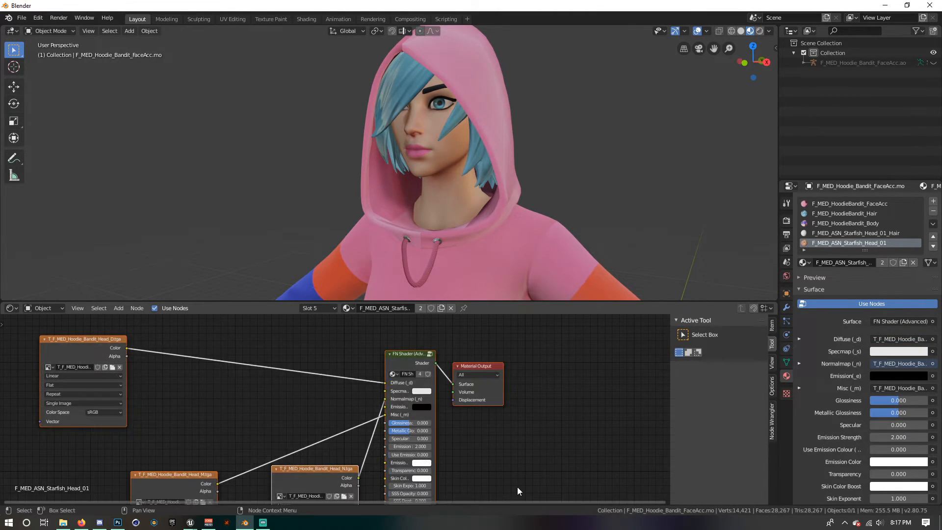
key(shift+equal)
middle_drag(479, 453, 487, 384)
scroll(483, 384, down, 5)
mouse_move(432, 224)
middle_down()
mouse_move(461, 229)
mouse_move(442, 216)
middle_up()
click(588, 205)
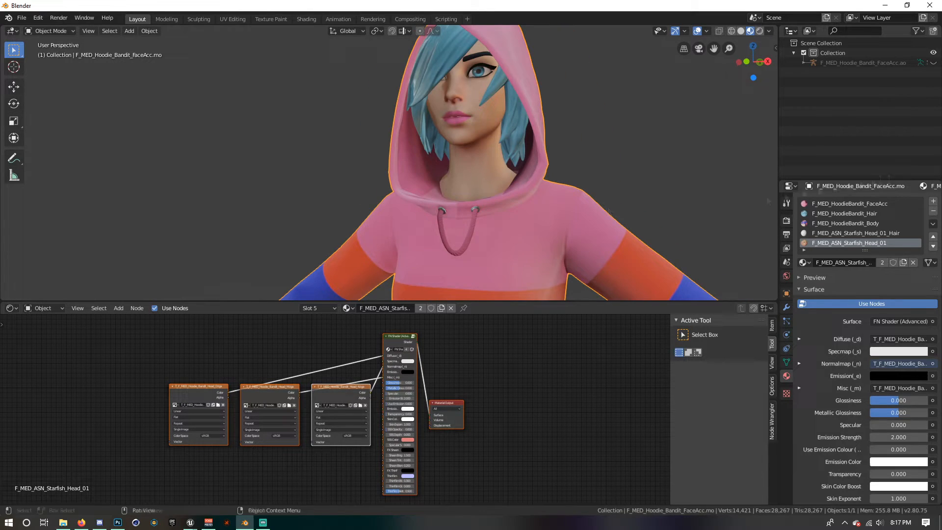
- Enable nodes for the F_MED_ASN_Starfish_Head_01_Hair material and delete its Principled BSDF node
click(863, 234)
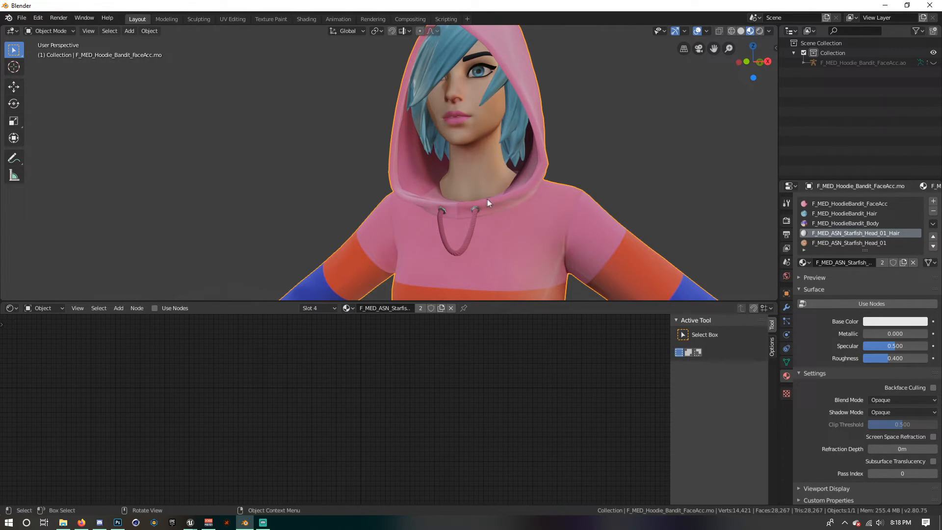
middle_drag(487, 199, 463, 214)
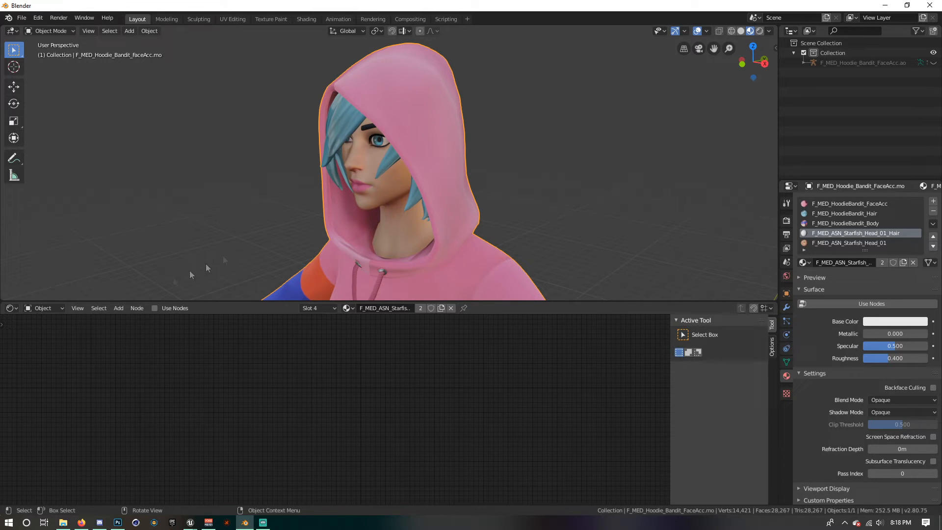
click(155, 308)
scroll(383, 392, up, 2)
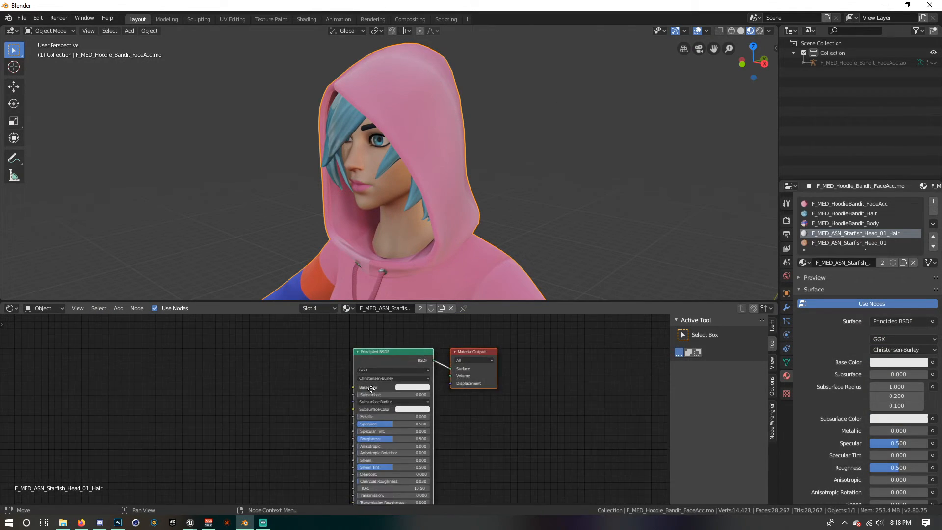
right_click(384, 377)
click(383, 377)
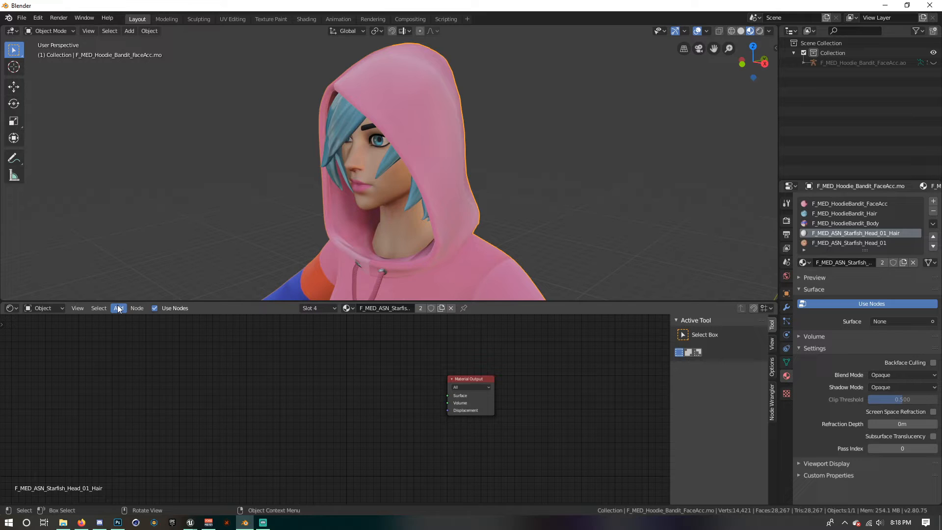
- Add an FN Shader (Advanced) node to the Starfish_Head_01_Hair material and connect its Shader output to the Material Output's Surface
click(126, 318)
text(fn)
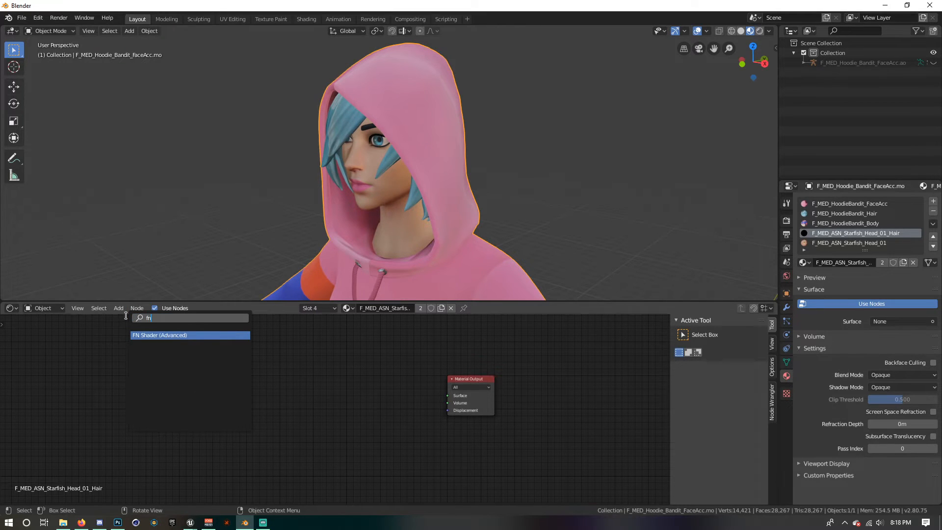
key(Return)
click(446, 365)
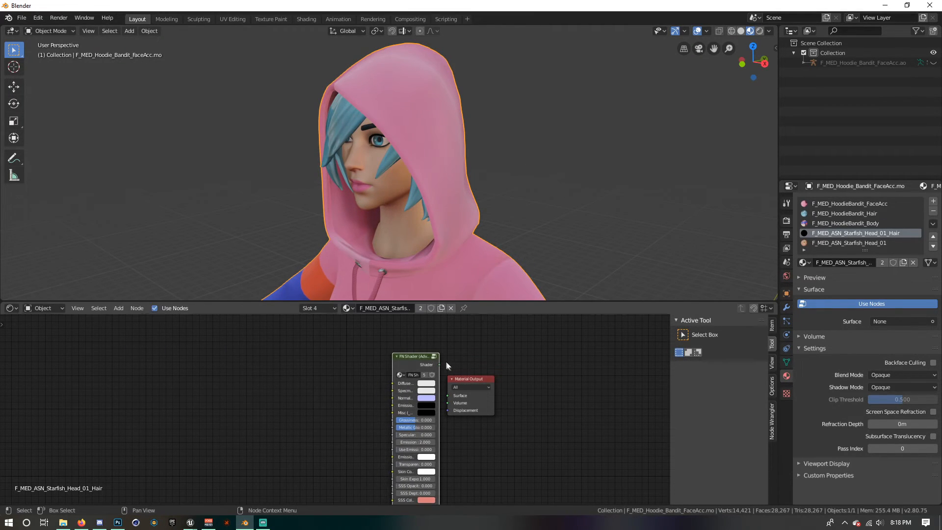
drag(421, 355, 414, 354)
drag(448, 396, 448, 395)
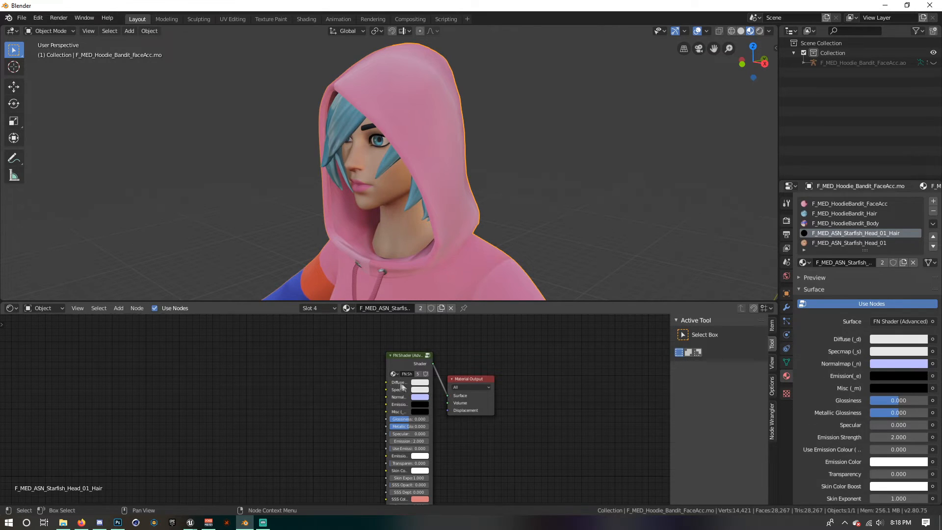
scroll(382, 383, up, 2)
- In File Explorer, go up from the HoodieBandit skin textures and open the main Textures folder of F_MED_ASN_Starfish_Head_01
click(118, 308)
click(119, 308)
click(63, 522)
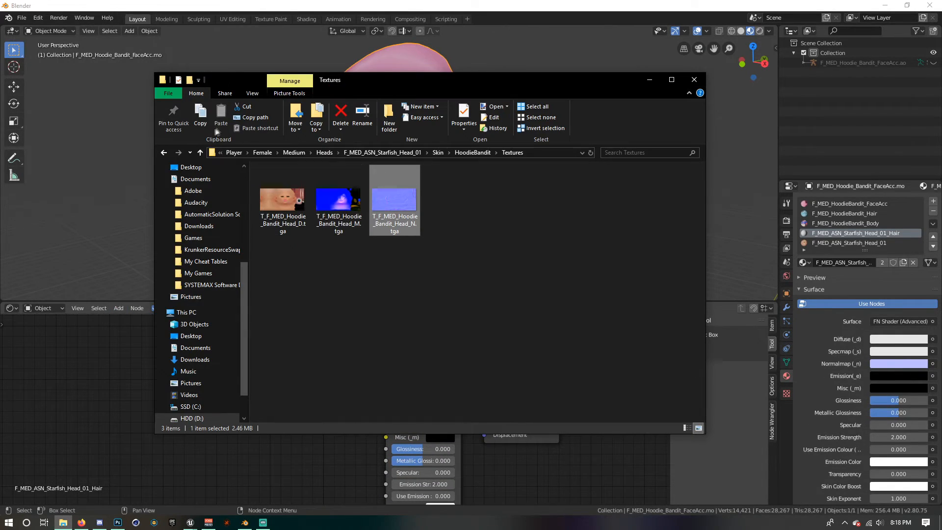
click(200, 153)
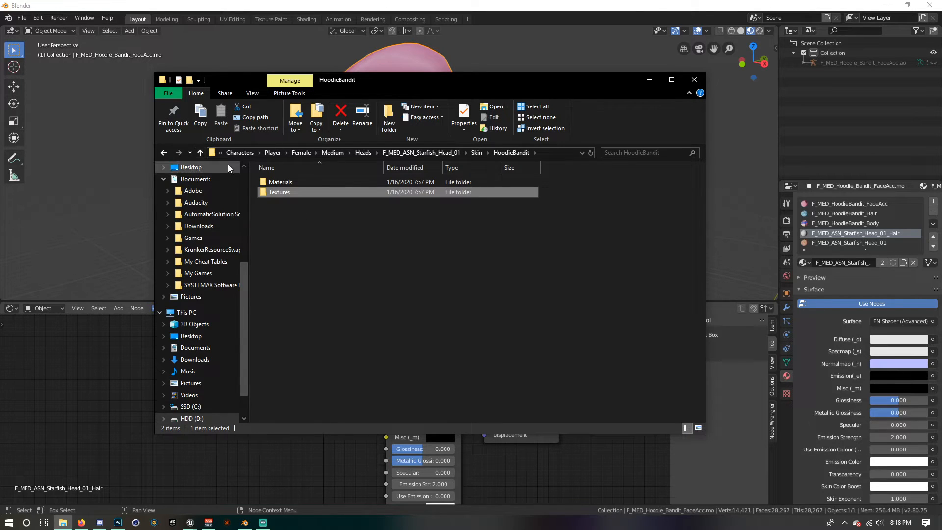
double_click(284, 191)
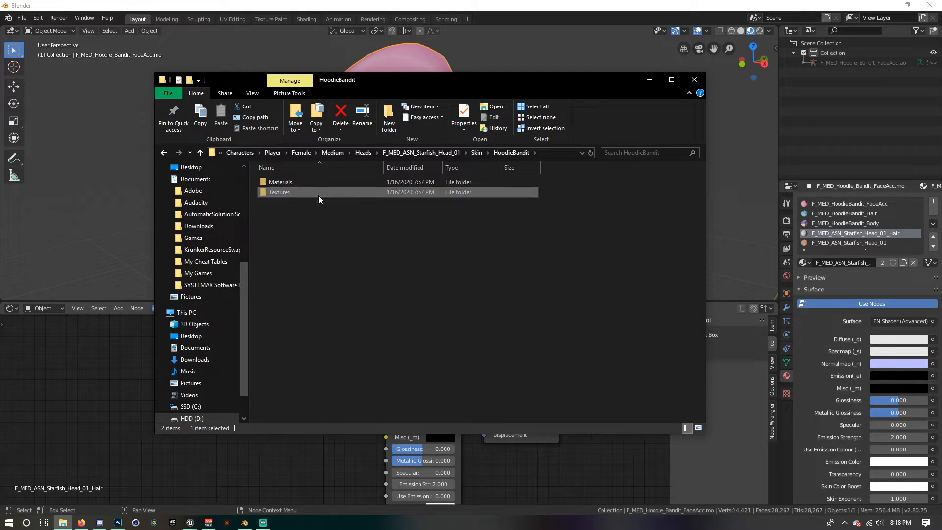
click(201, 153)
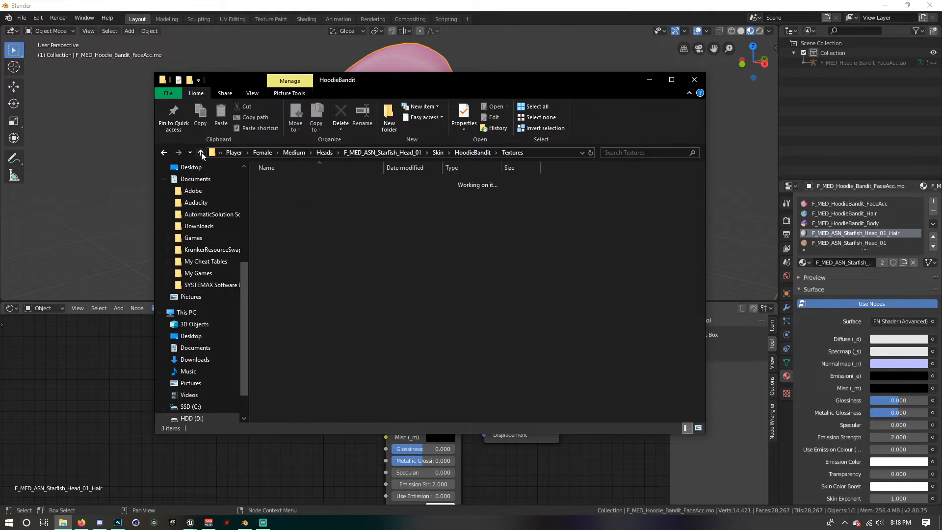
click(202, 155)
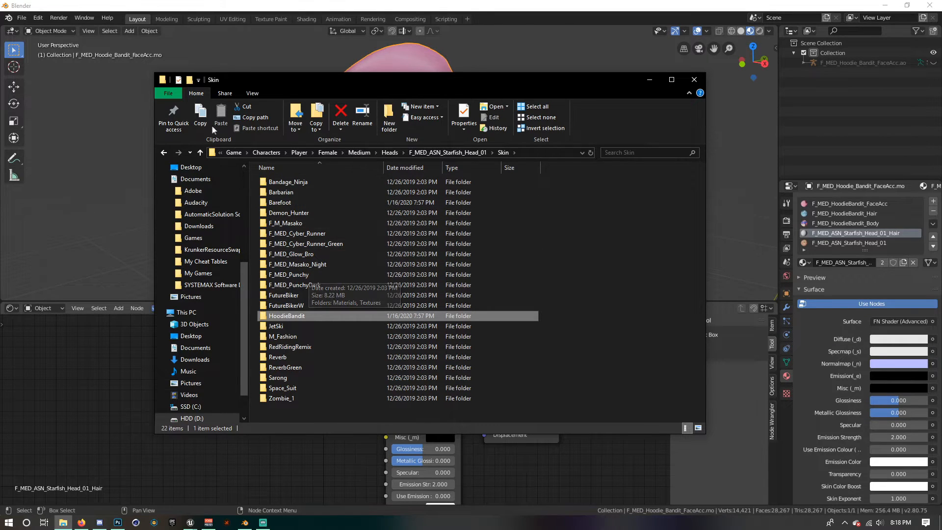
click(199, 152)
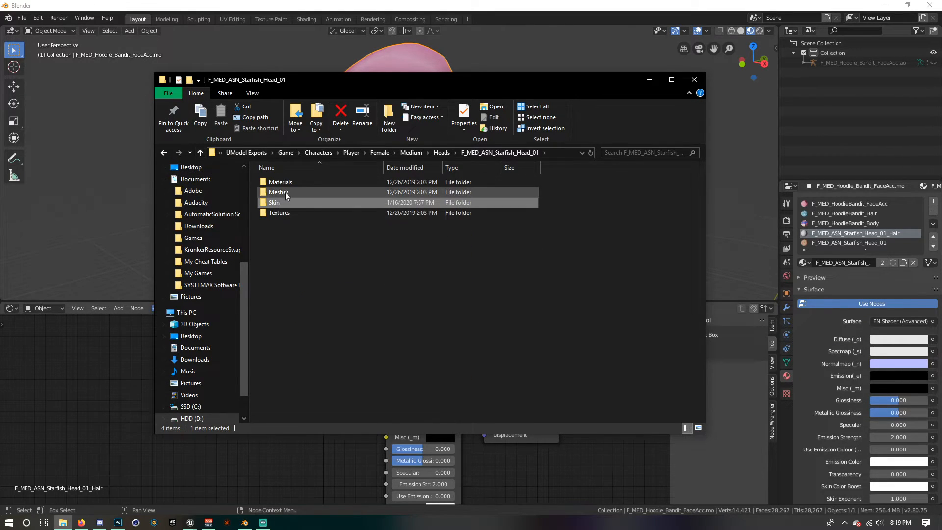
double_click(286, 210)
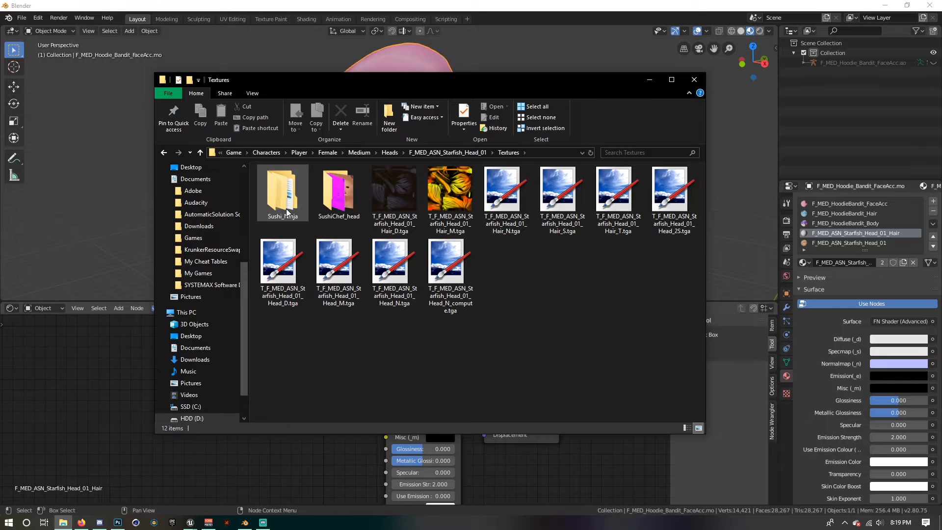
- Bring the Starfish_Head_01 Hair D, M, N, S and T textures from the Textures folder into the Hair material's node editor
drag(422, 206, 49, 338)
drag(456, 201, 199, 463)
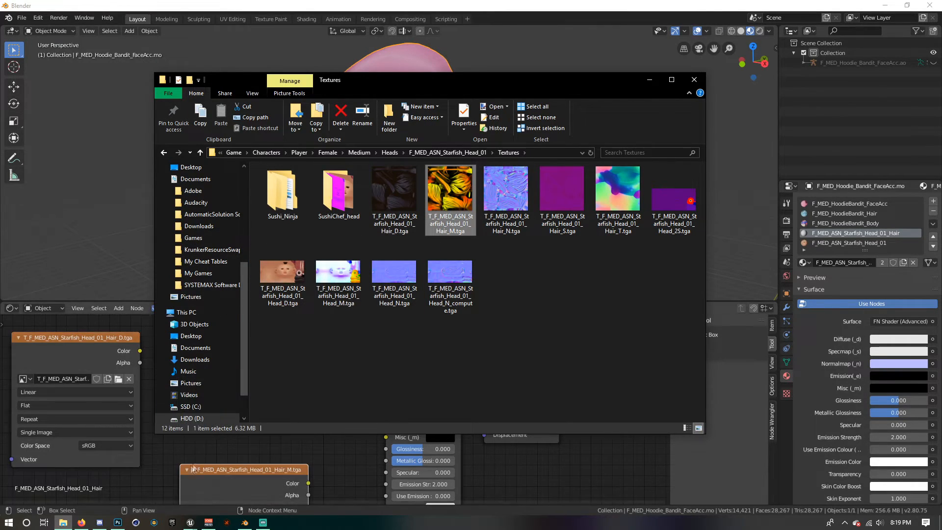
scroll(203, 444, down, 3)
drag(506, 191, 61, 432)
drag(562, 196, 183, 465)
drag(617, 196, 80, 385)
click(260, 475)
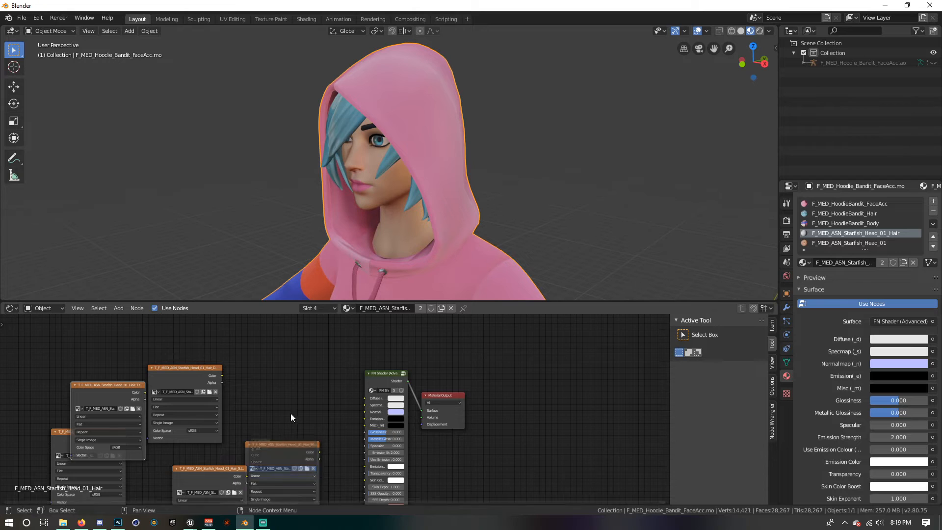
- Connect the Hair_M texture's Color to the FN Shader's Misc (_m) input and the Hair_D texture's Color to Diffuse (_d)
scroll(307, 400, up, 2)
scroll(346, 402, up, 3)
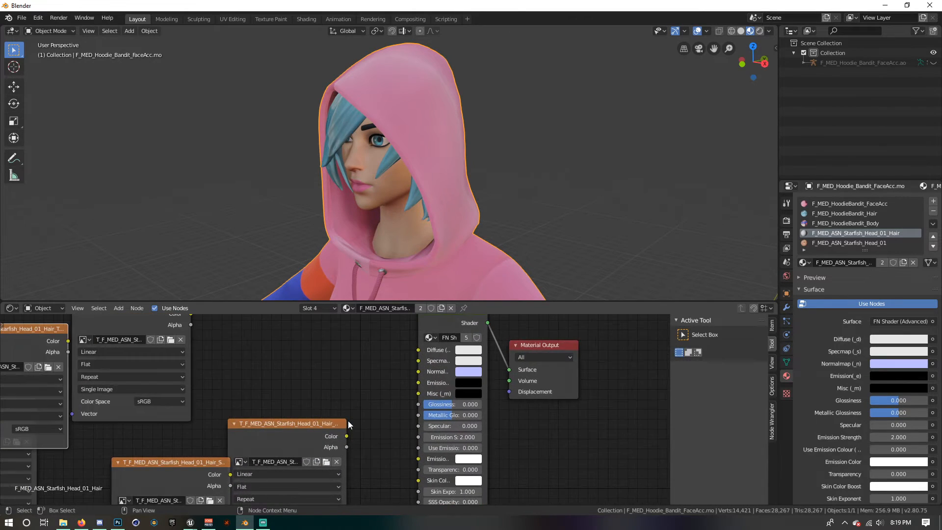
scroll(346, 431, up, 3)
drag(347, 438, 424, 392)
middle_drag(264, 334, 308, 391)
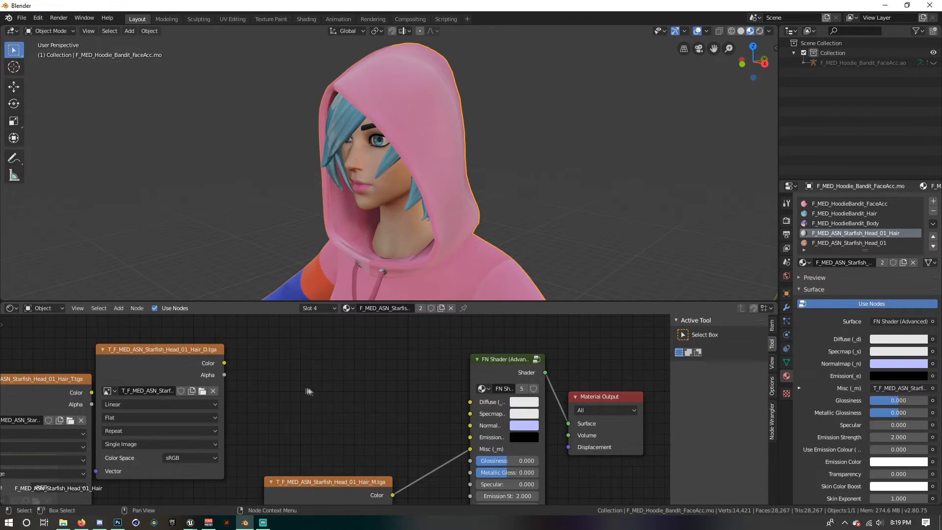
drag(224, 363, 470, 402)
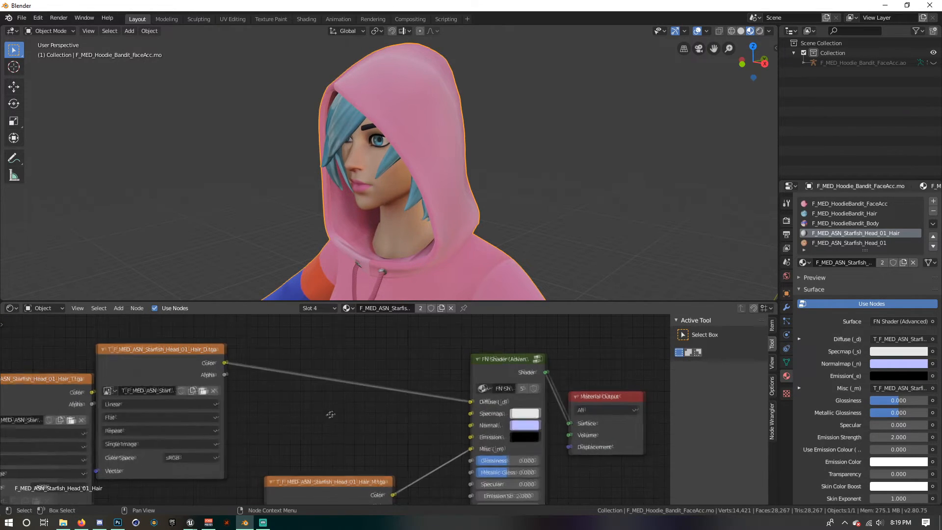
- Delete the unused Hair_T image texture node from the Starfish_Head_01_Hair material
middle_drag(325, 412, 401, 393)
scroll(402, 393, down, 3)
drag(218, 376, 183, 369)
scroll(169, 365, up, 2)
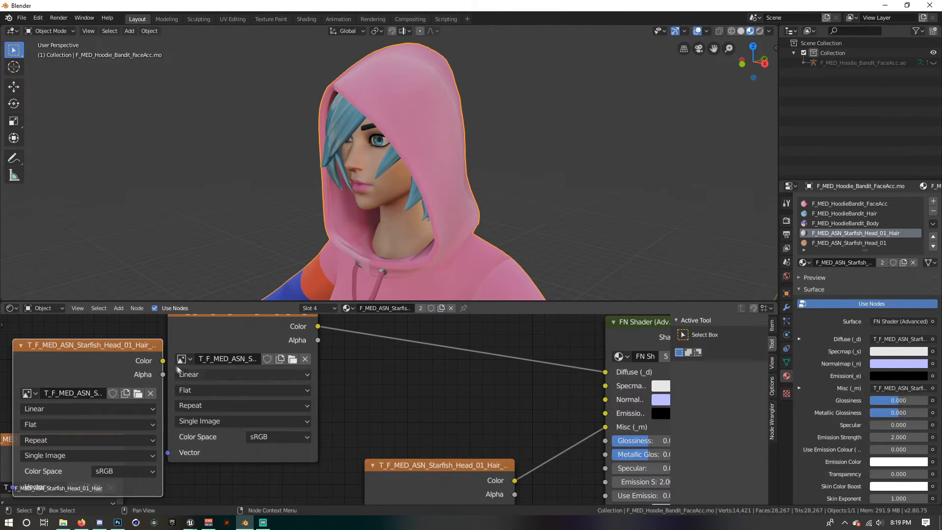
middle_drag(359, 424, 342, 335)
middle_drag(480, 466, 450, 378)
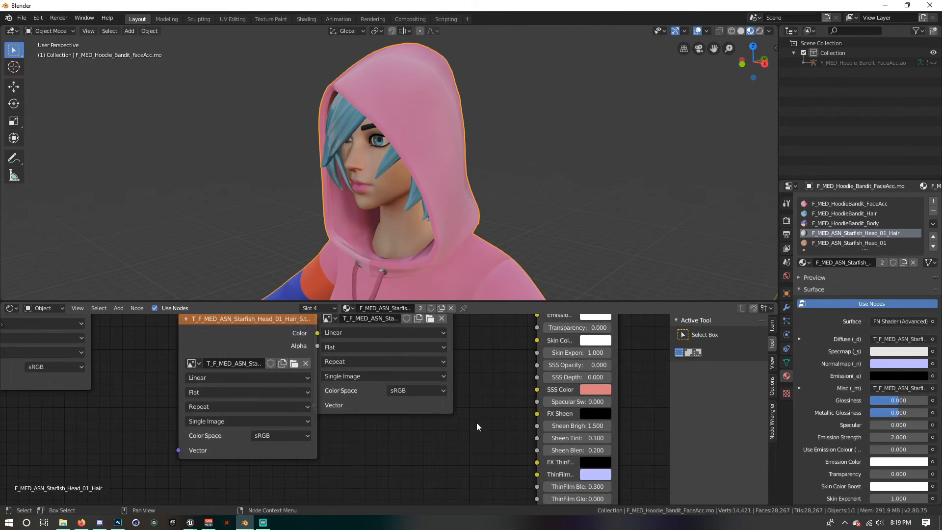
scroll(463, 399, down, 3)
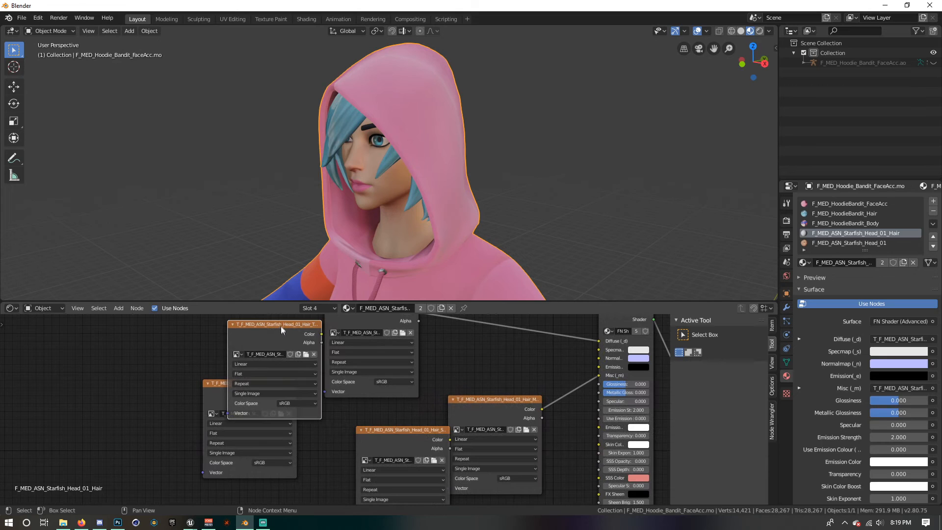
right_click(280, 325)
scroll(336, 429, up, 2)
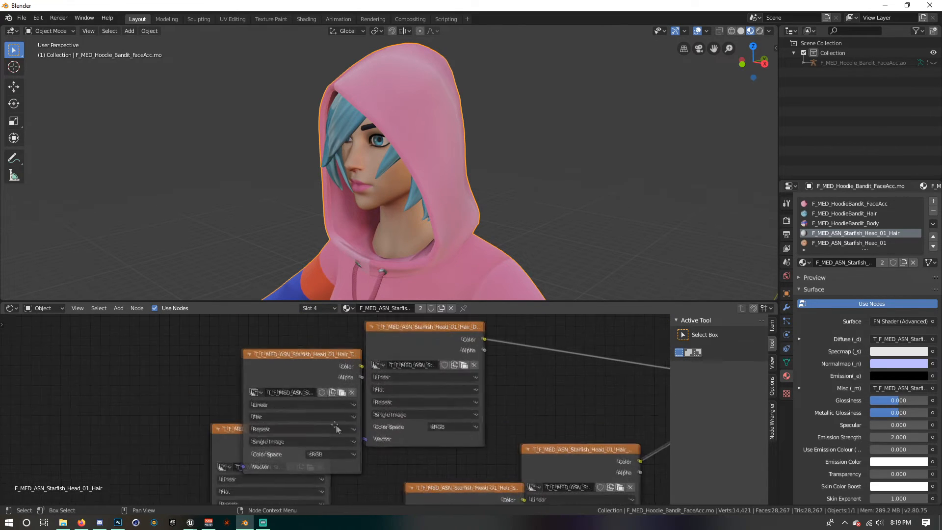
scroll(357, 365, up, 1)
right_click(351, 345)
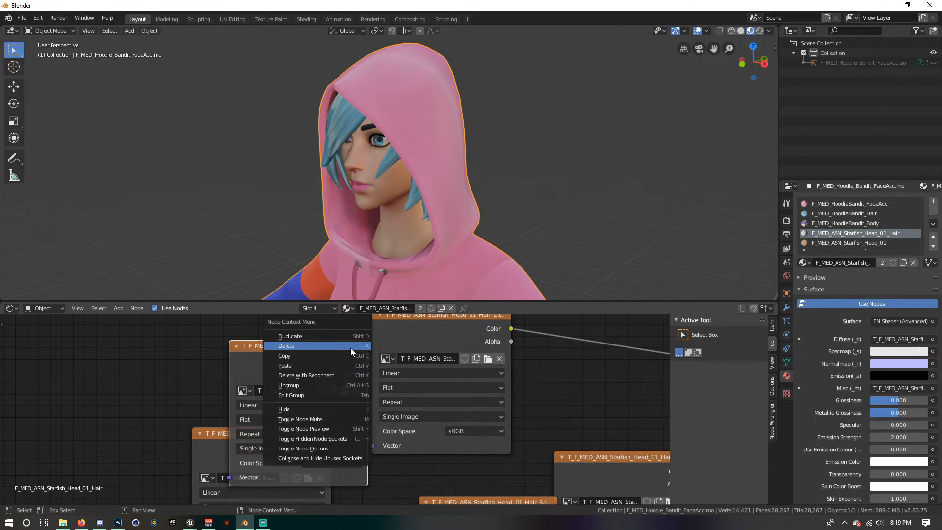
click(347, 346)
scroll(389, 402, down, 4)
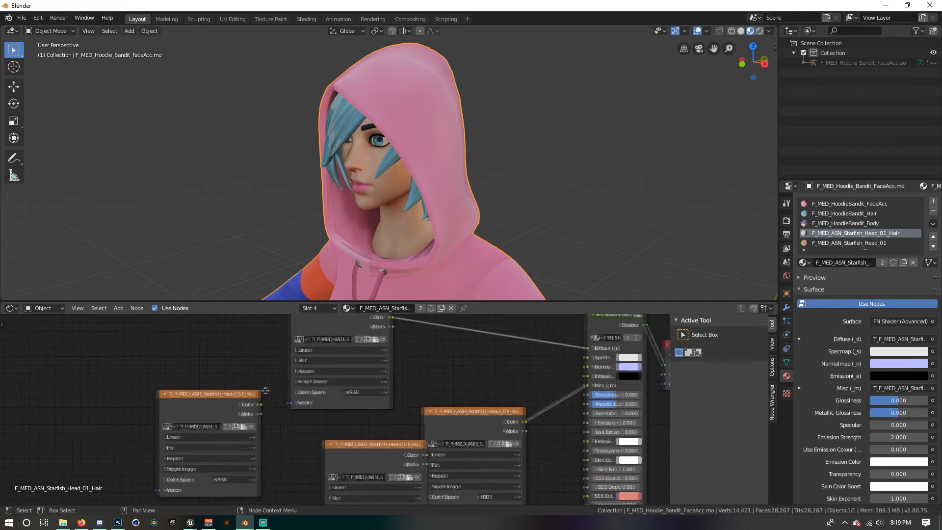
- Connect the Hair_N texture's Color to Normalmap (_n) and Hair_S to Specmap (_s), moving the Hair_M node closer to the FN Shader
middle_drag(248, 409, 216, 414)
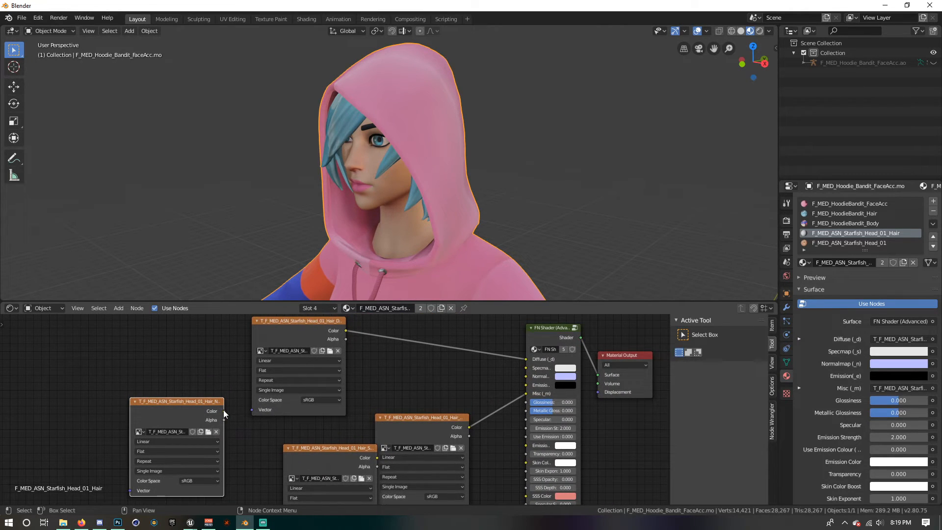
drag(481, 408, 526, 376)
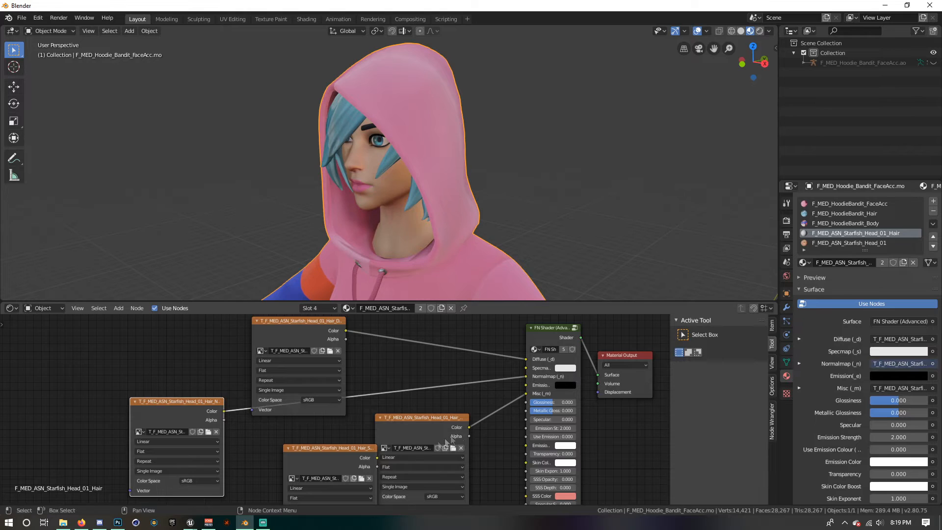
drag(395, 431, 426, 411)
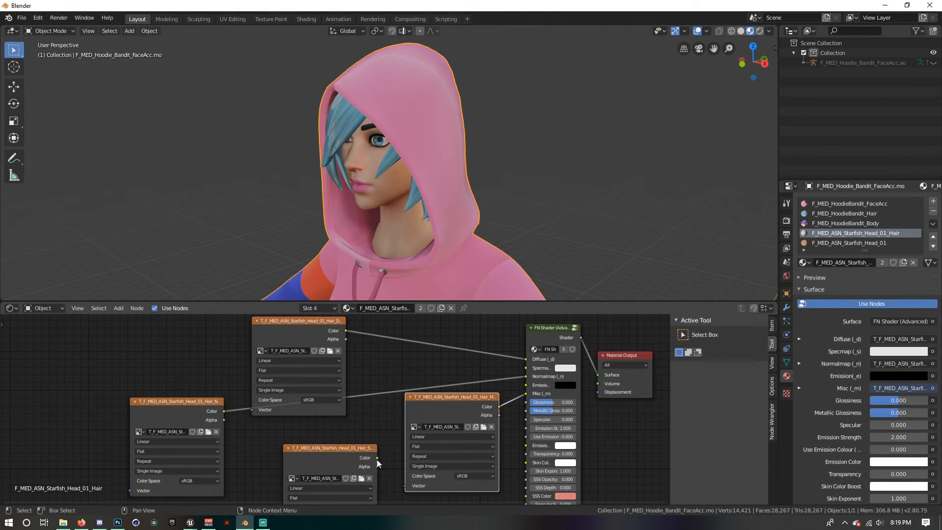
drag(378, 457, 385, 456)
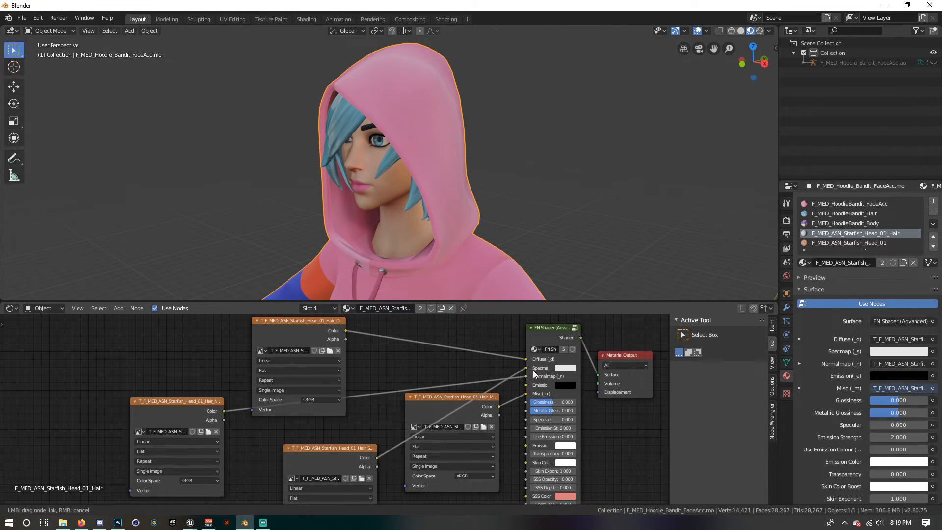
drag(534, 373, 532, 370)
- Align all nodes of the Starfish_Head_01_Hair material in an evenly spaced row and deselect the character mesh in the viewport
scroll(451, 408, down, 3)
drag(177, 340, 492, 467)
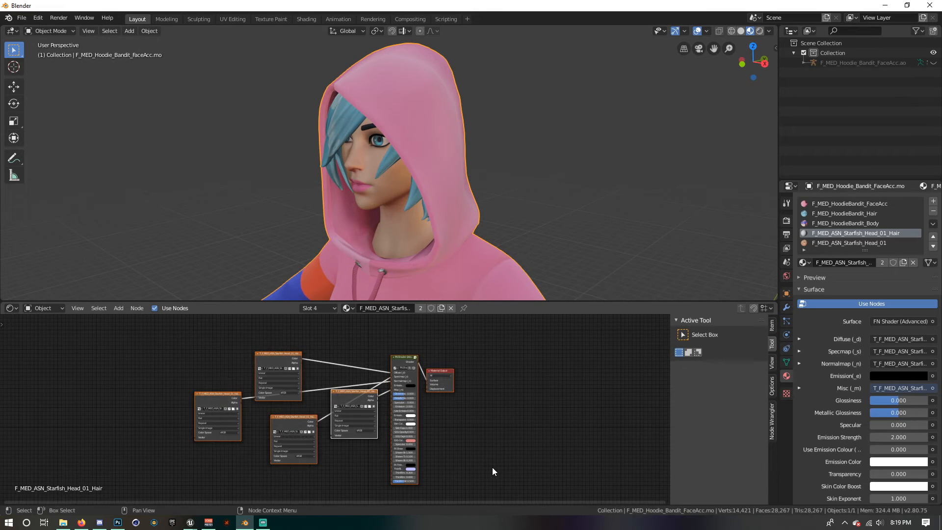
key(shift+equal)
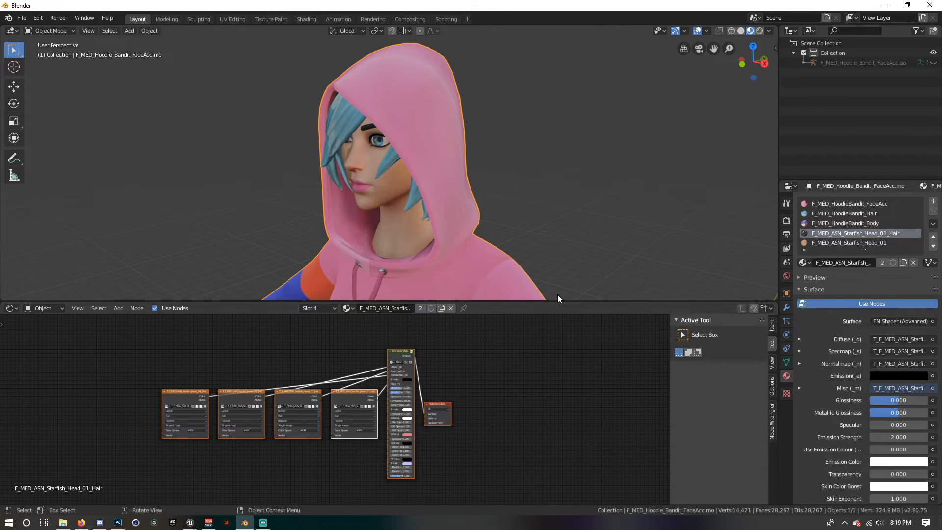
click(555, 262)
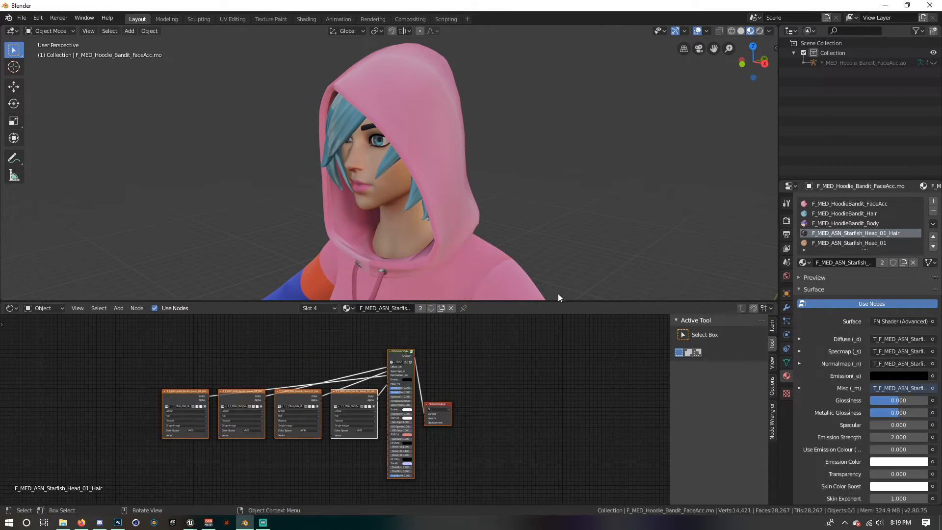
- Enlarge the 3D viewport and examine the textured character from head to shoes, including a close look at the shorts and legs
drag(559, 299, 558, 493)
middle_drag(485, 353, 443, 309)
scroll(463, 321, down, 6)
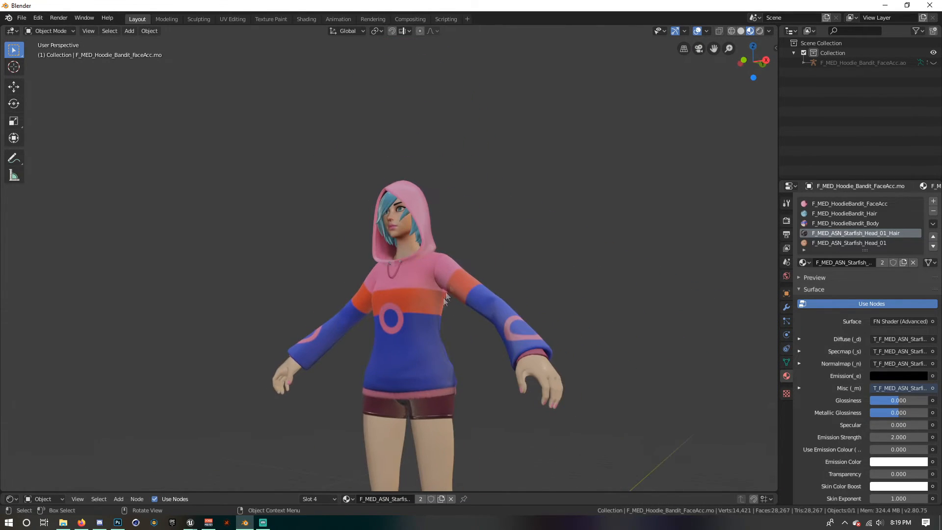
drag(708, 47, 691, 0)
scroll(423, 216, down, 2)
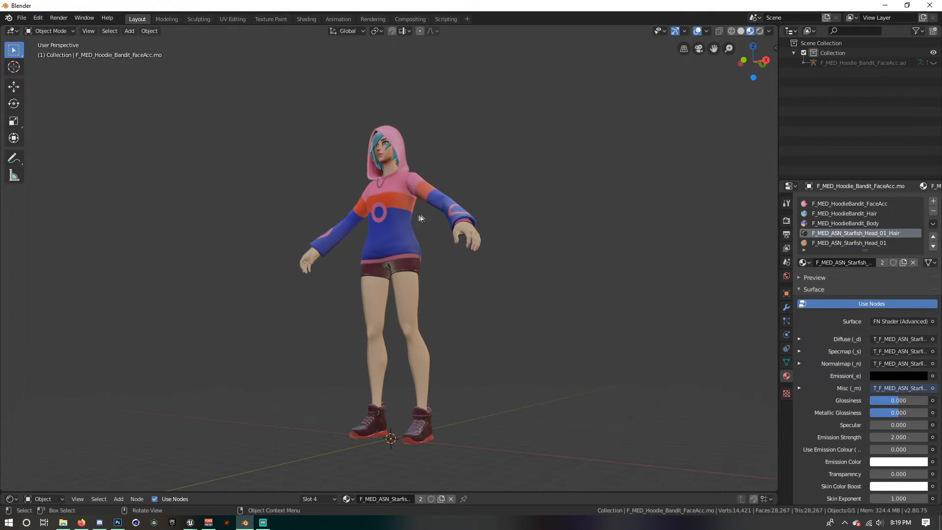
scroll(410, 219, up, 1)
drag(714, 49, 710, 38)
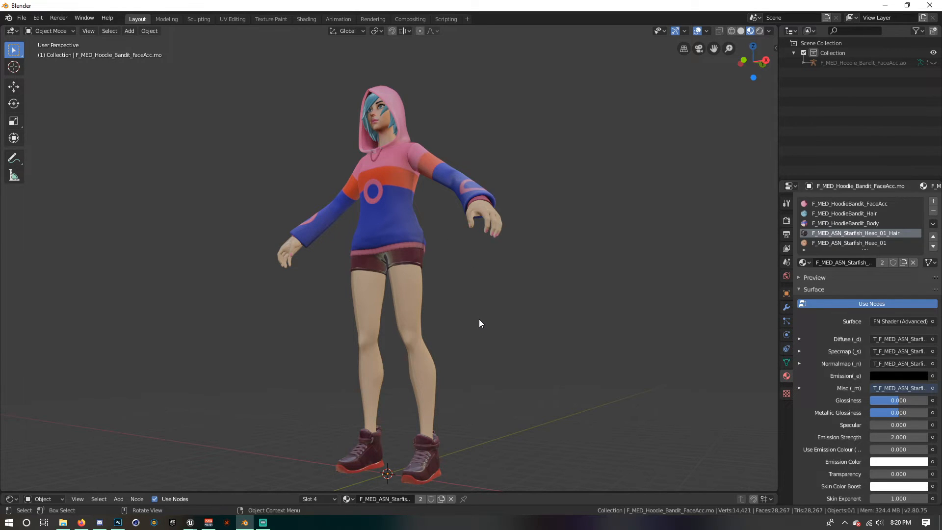
scroll(415, 290, up, 6)
mouse_move(447, 290)
middle_down()
mouse_move(466, 291)
mouse_move(453, 277)
middle_up()
mouse_move(453, 271)
middle_down()
mouse_move(461, 284)
mouse_move(456, 275)
middle_up()
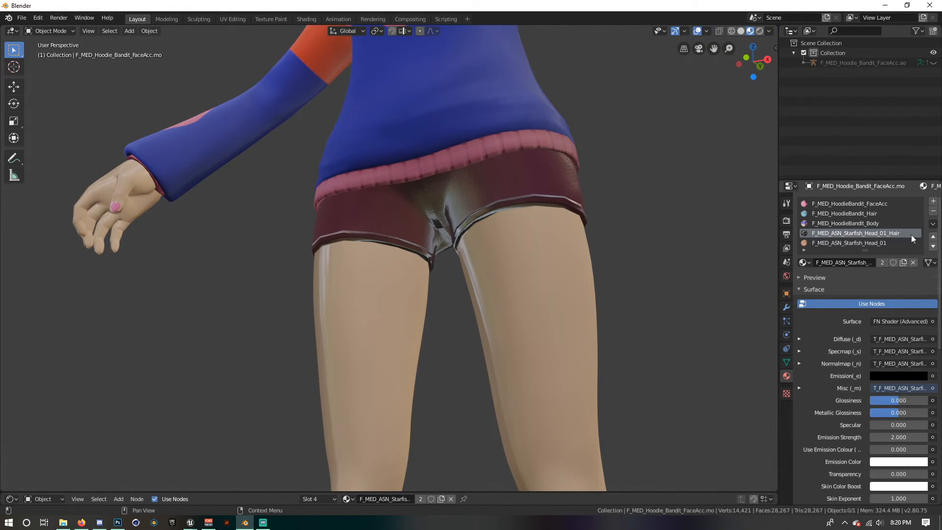
- Examine the FN Shader's glossiness inputs in the Hair material's node tree, and return to the full-body view of the character
drag(705, 492, 705, 313)
scroll(435, 418, up, 1)
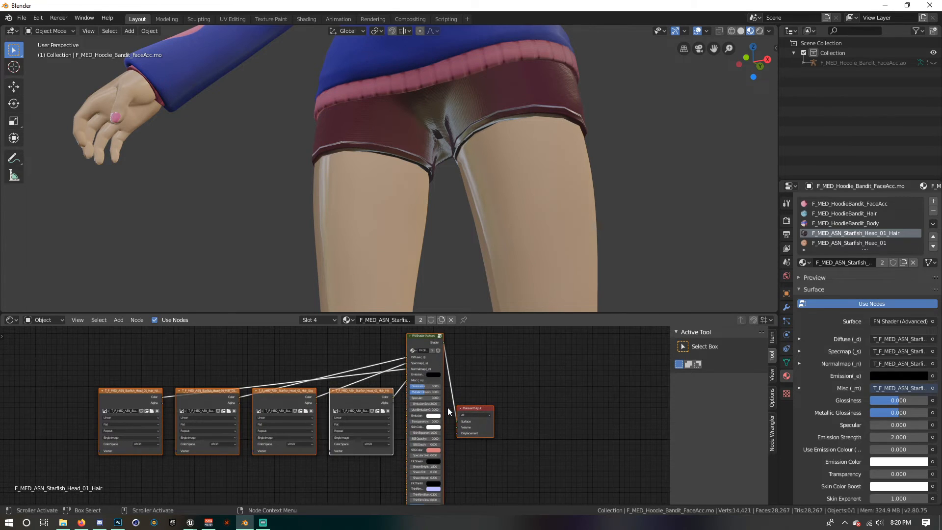
scroll(479, 399, up, 2)
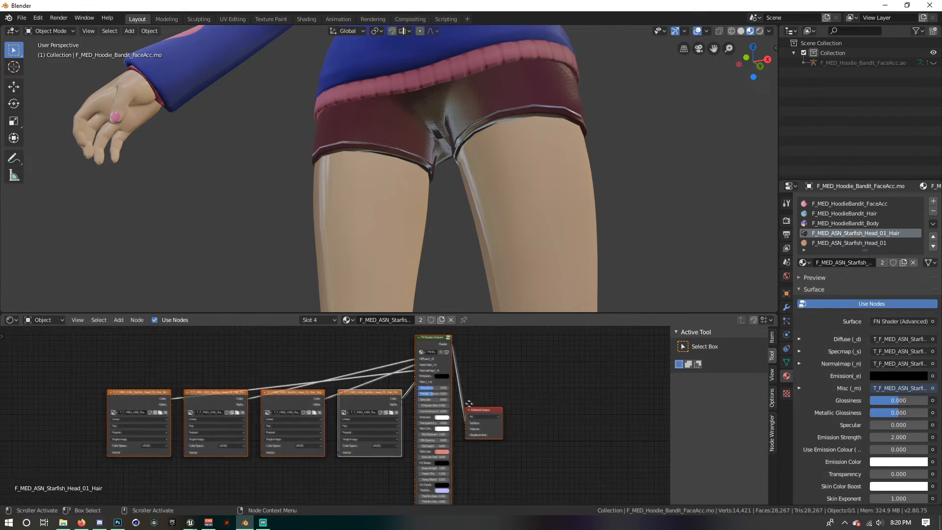
scroll(470, 394, up, 4)
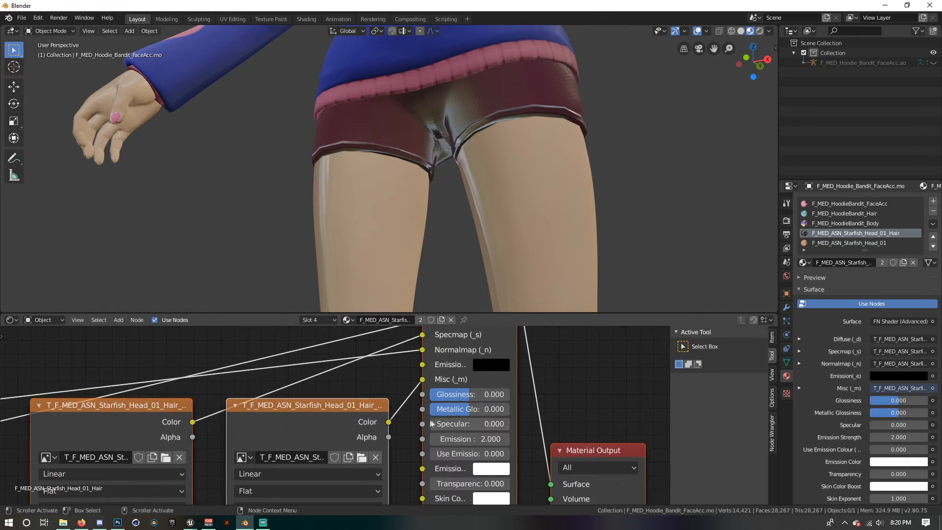
drag(434, 404, 436, 401)
key(BackSpace)
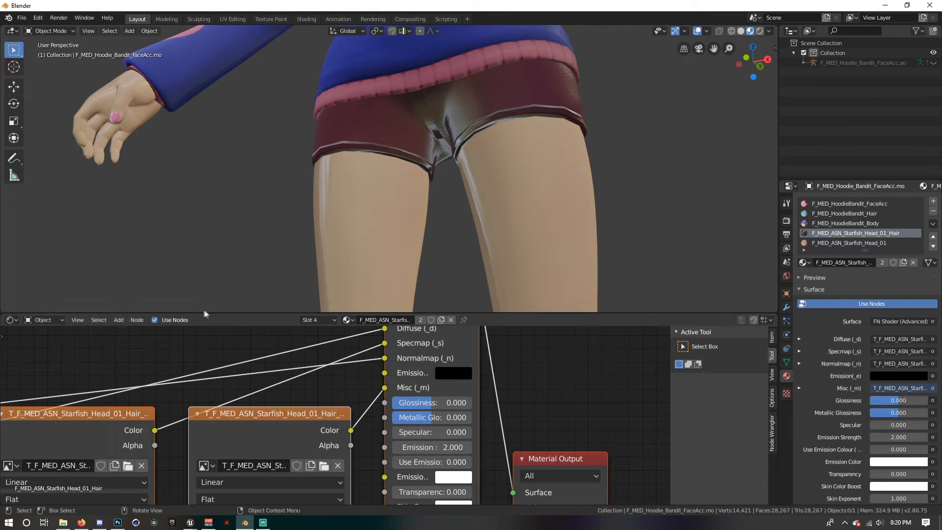
drag(250, 314, 281, 526)
scroll(454, 297, down, 6)
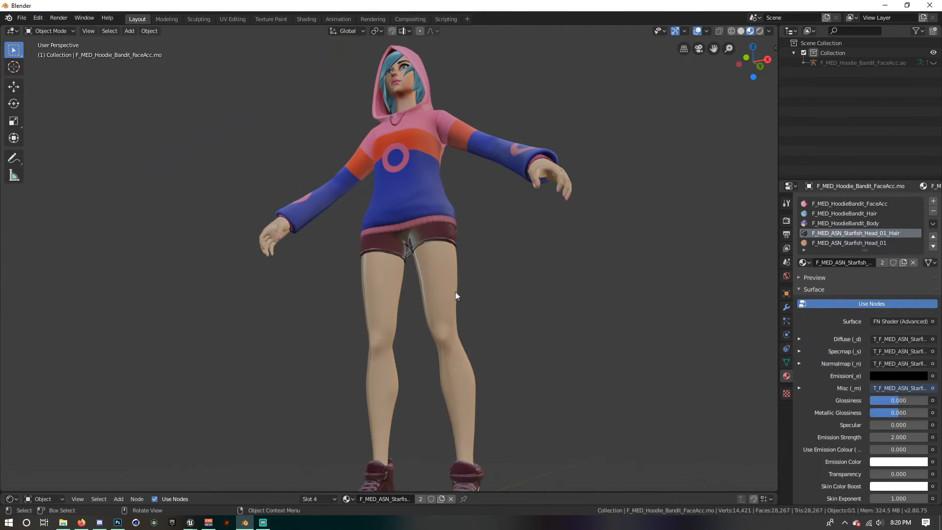
middle_drag(486, 221, 487, 193)
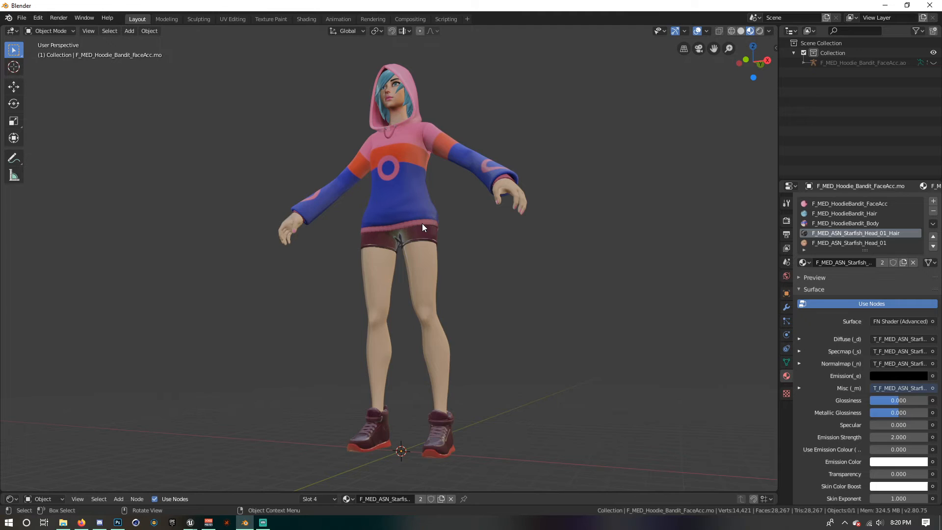
- Unhide the F_MED_Hoodie_Bandit_FaceAcc.ao armature, expand its hierarchy in the outliner, and select both the armature and the mesh
key(a)
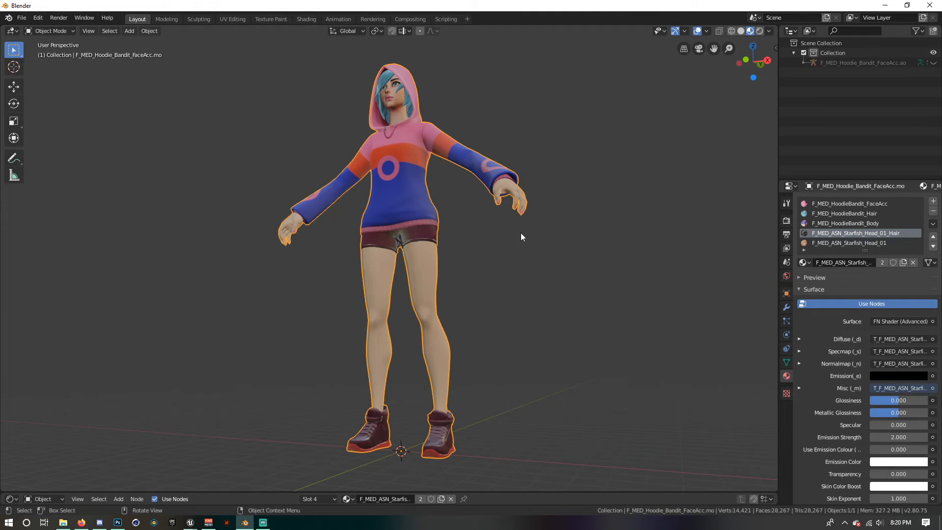
click(933, 62)
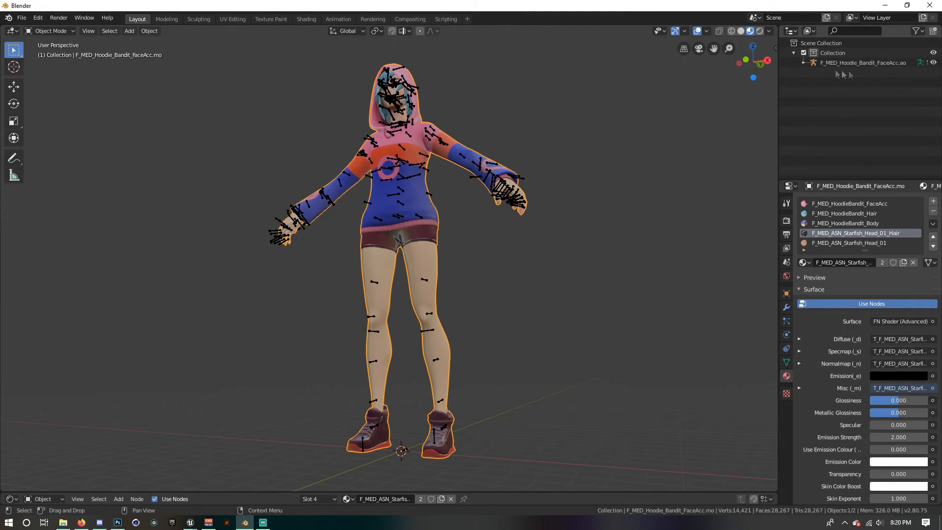
click(803, 62)
click(835, 72)
key(a)
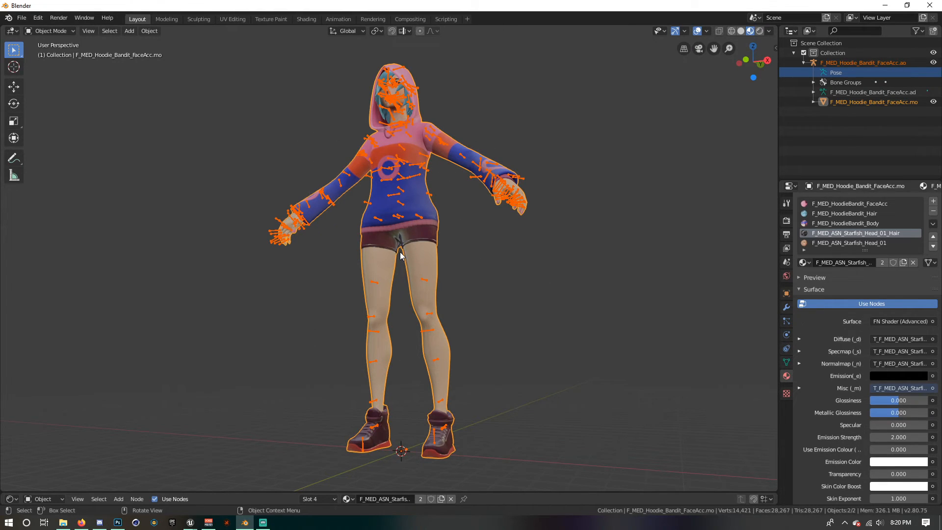
- Scale the selected armature and mesh down together, frame them in the viewport, and deselect everything
key(s)
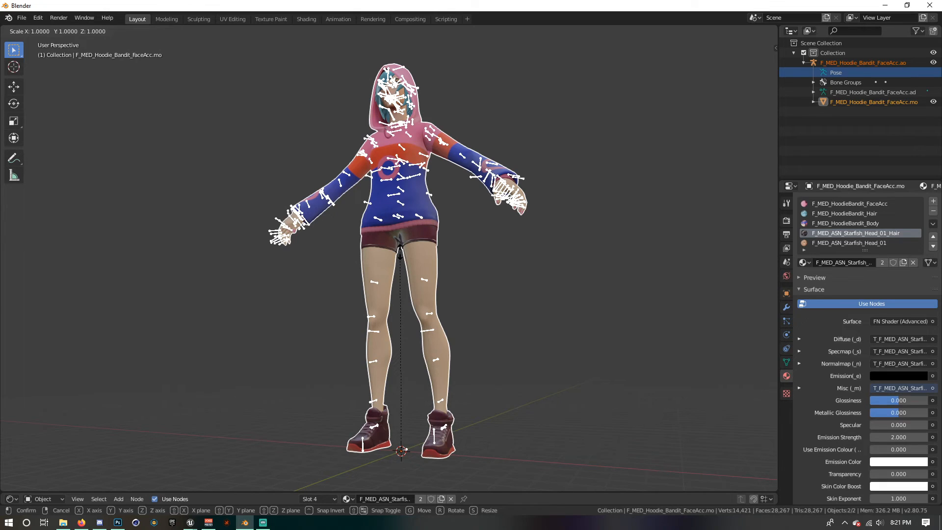
text(0.0)
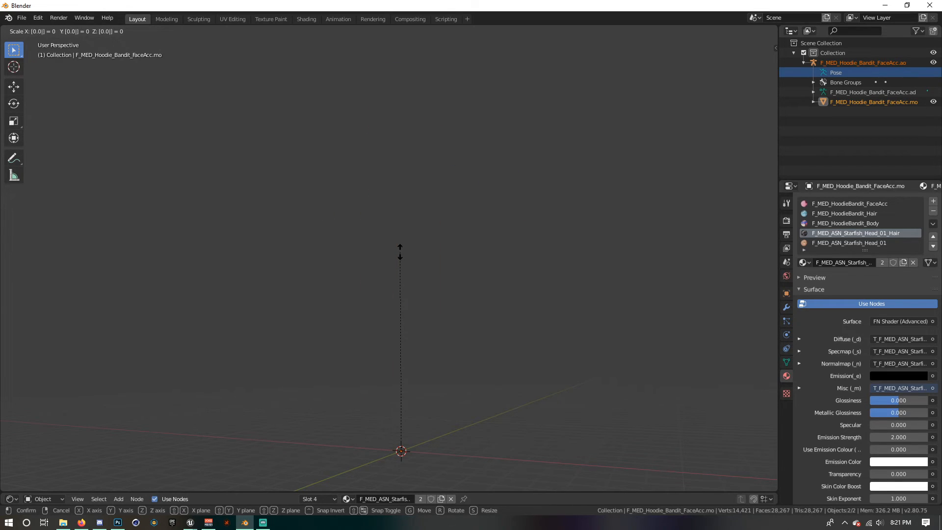
key(Return)
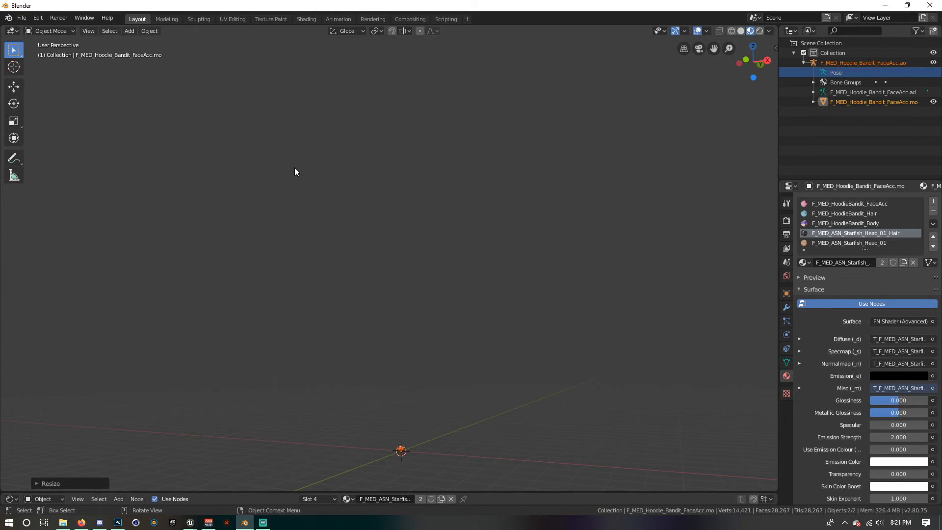
key(grave)
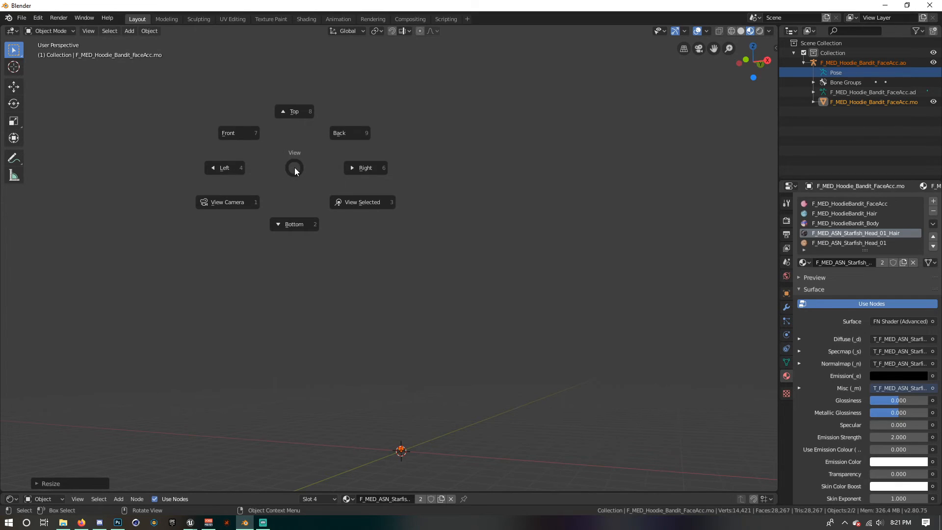
click(355, 201)
click(498, 242)
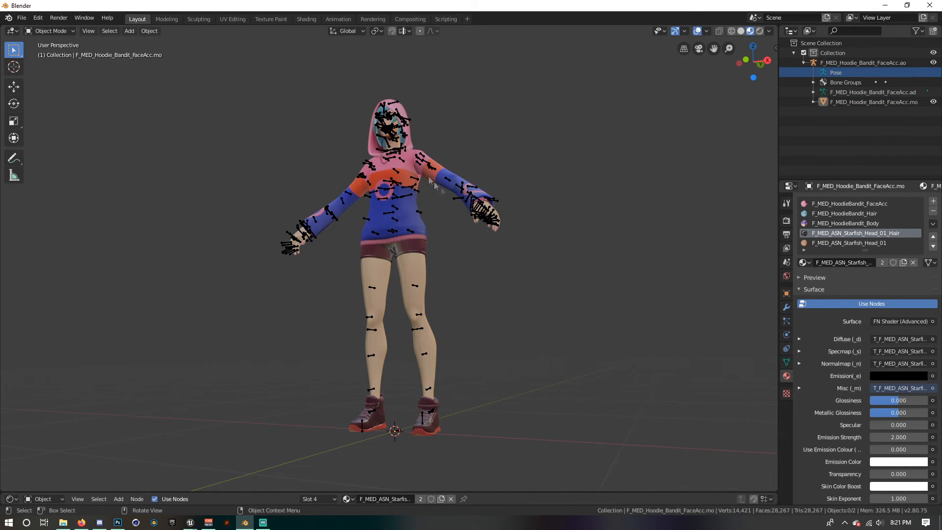
- Collapse the F_MED_Hoodie_Bandit_FaceAcc.ao hierarchy in the outliner and pack all external files into the .blend
click(804, 63)
click(828, 64)
click(637, 214)
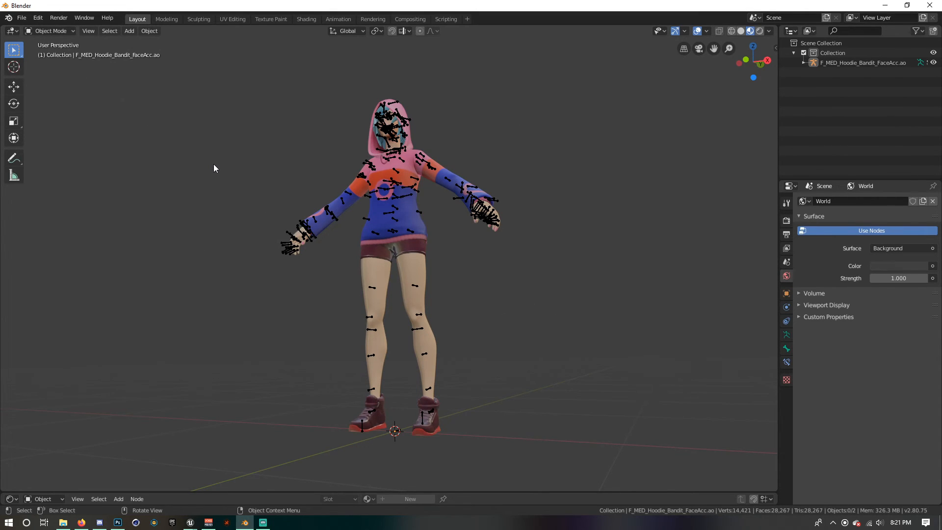
click(22, 22)
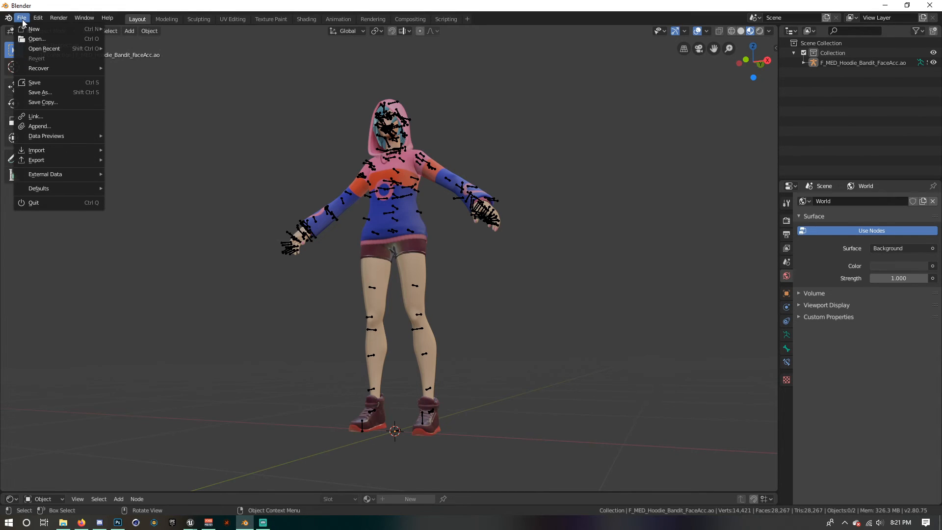
mouse_move(56, 175)
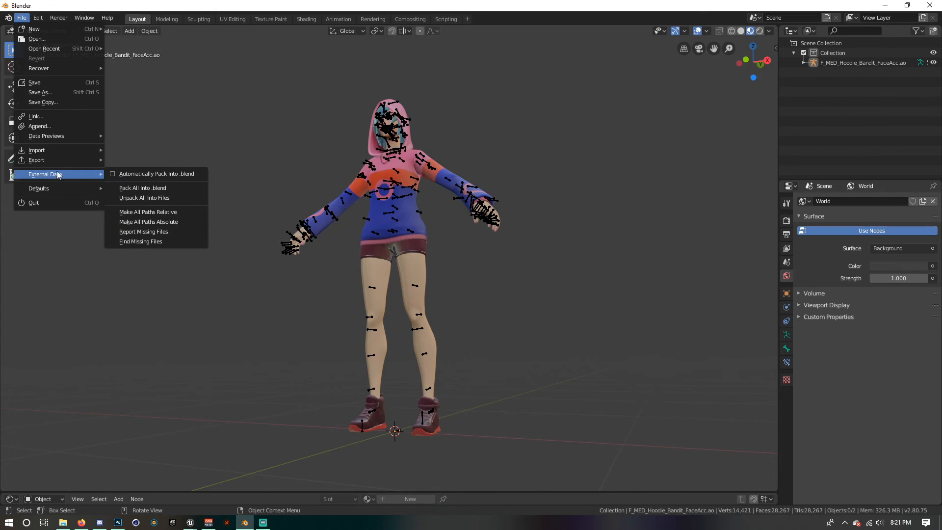
click(137, 187)
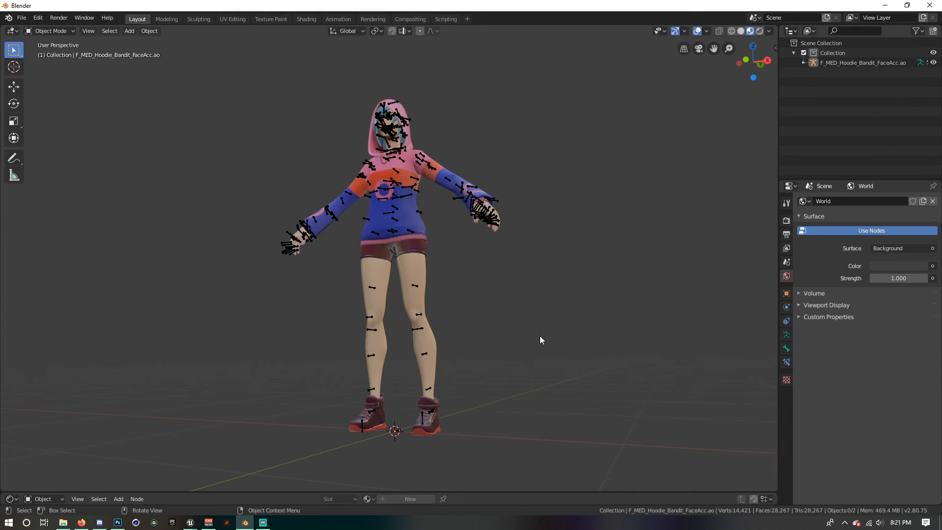
- Start saving the project as a new file and go up from the Ninja folder to the Skins folder
click(22, 18)
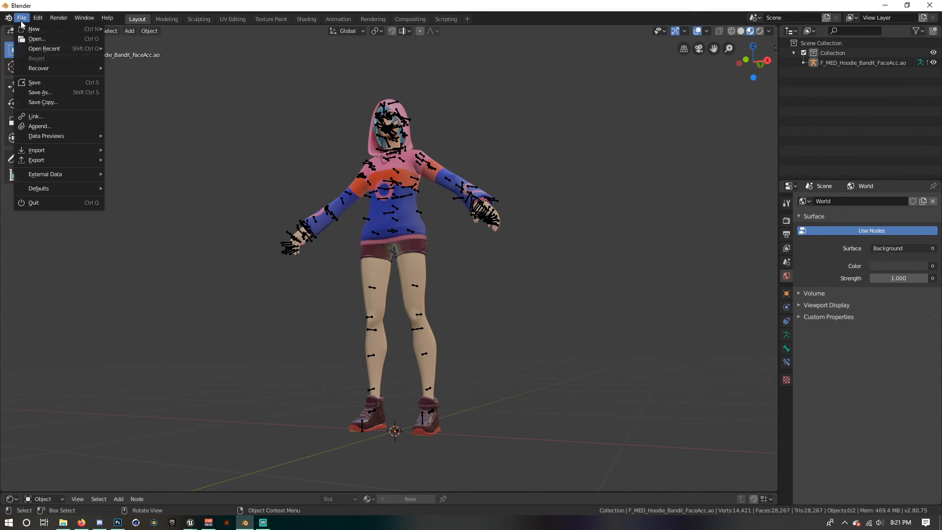
click(37, 92)
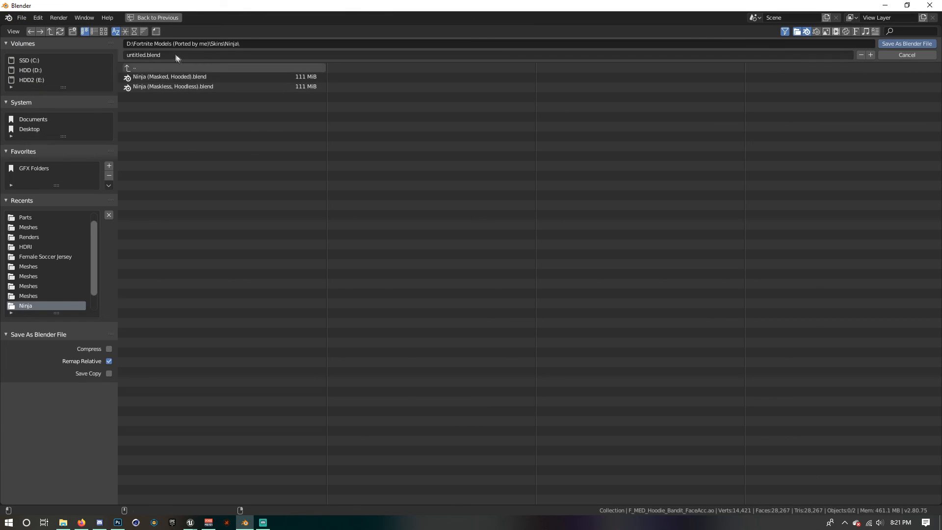
click(189, 43)
click(139, 69)
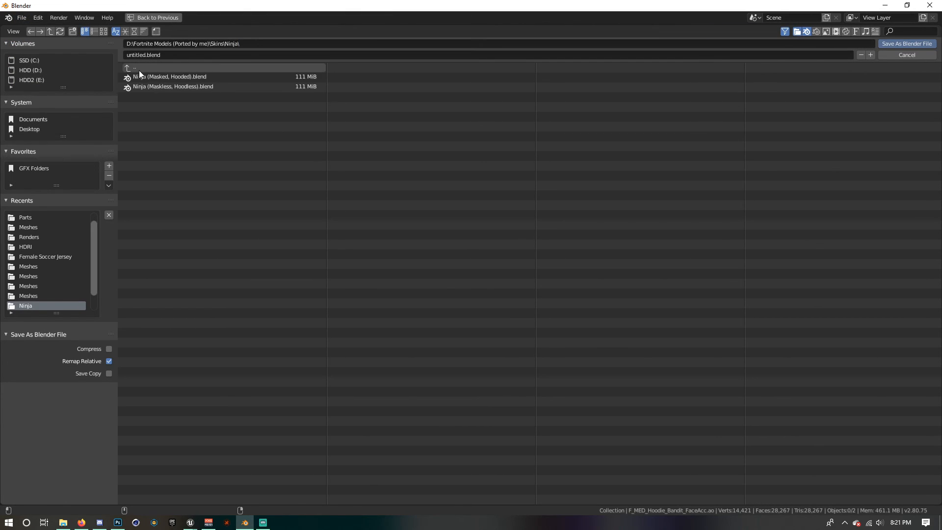
click(143, 67)
click(182, 53)
click(204, 44)
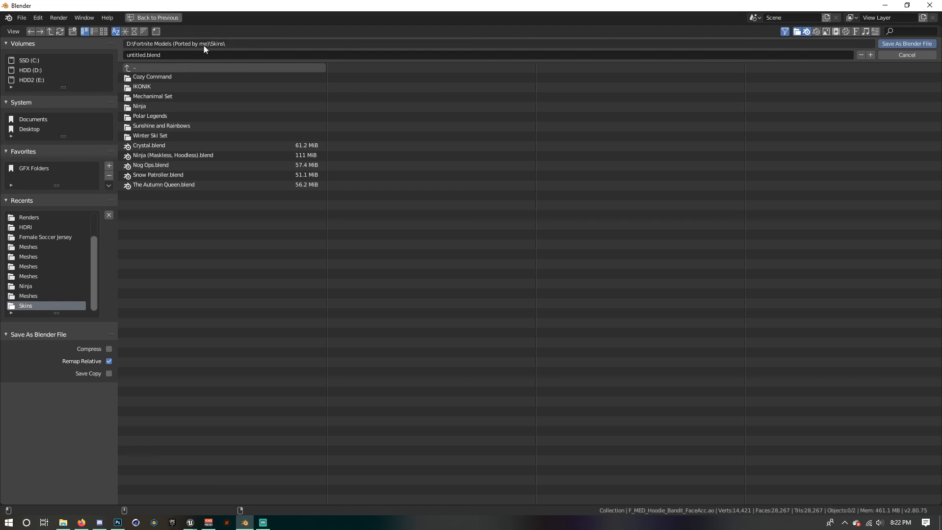
click(208, 44)
- Name the file Iris.blend and save it in D:\Fortnite Models (Ported by me)\Skins
click(148, 56)
click(148, 56)
drag(145, 55, 30, 57)
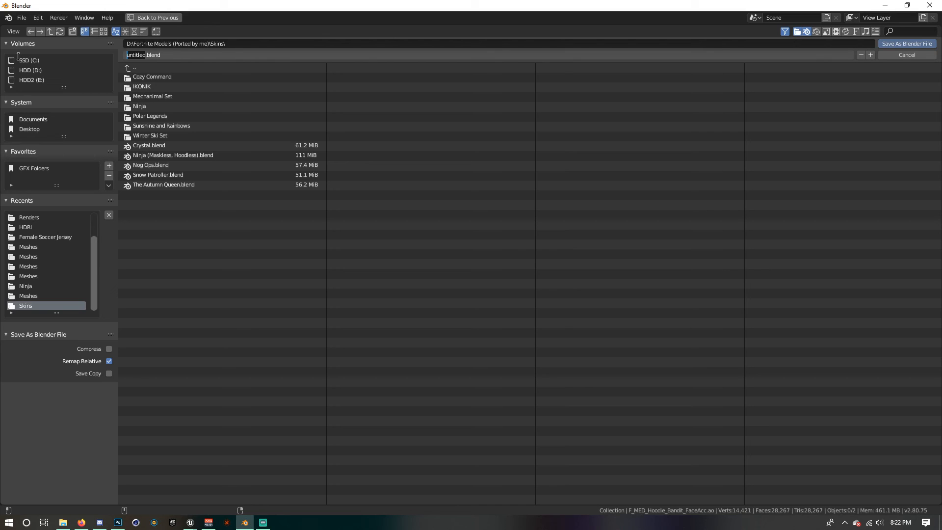
text(Iris)
click(905, 49)
click(907, 46)
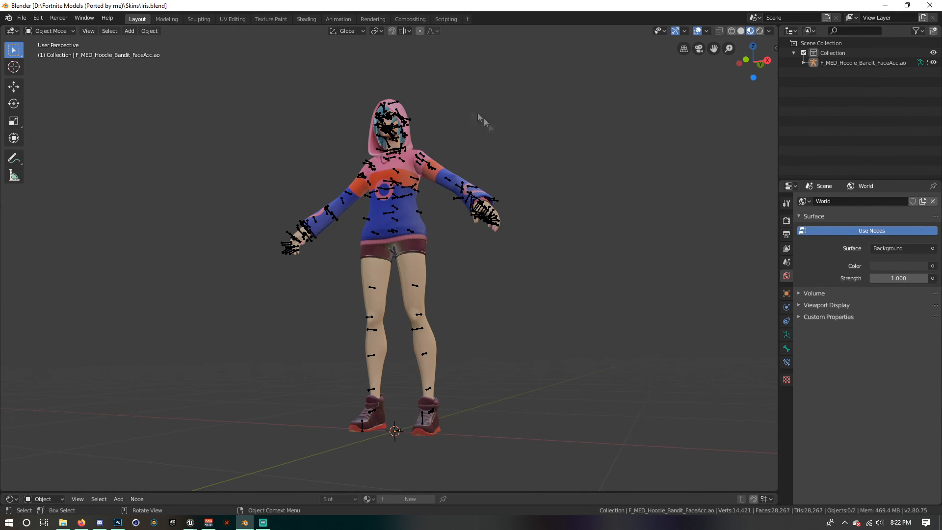
- Try rotating the spine_02 bone in Pose Mode to test how the character mesh follows the rig
click(803, 62)
click(836, 72)
scroll(442, 162, up, 4)
middle_drag(422, 155, 406, 193)
click(404, 156)
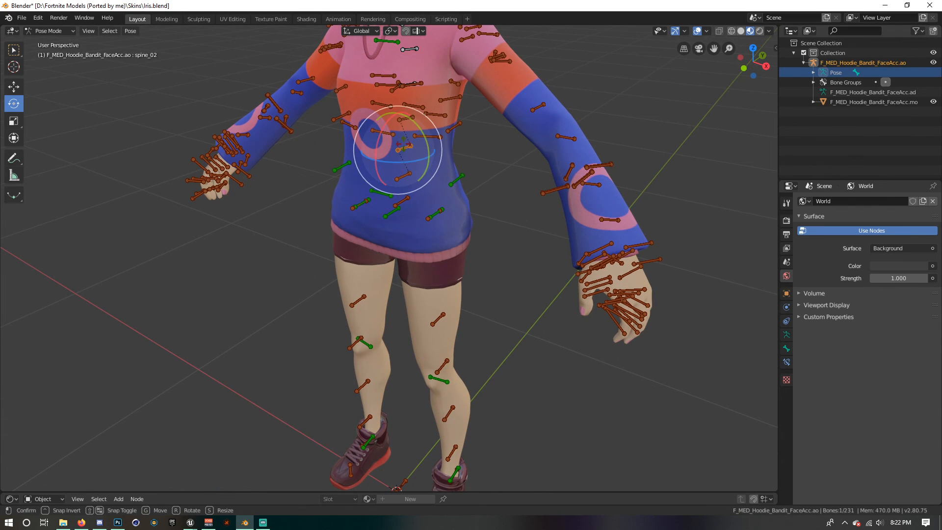
key(r)
key(r)
right_click(635, 134)
- Return the armature to Object Mode with the full character in view, and collapse its hierarchy in the outliner
scroll(534, 154, down, 4)
middle_drag(534, 154, 496, 145)
click(517, 121)
click(49, 30)
click(48, 41)
click(552, 140)
middle_drag(392, 183, 411, 183)
click(803, 63)
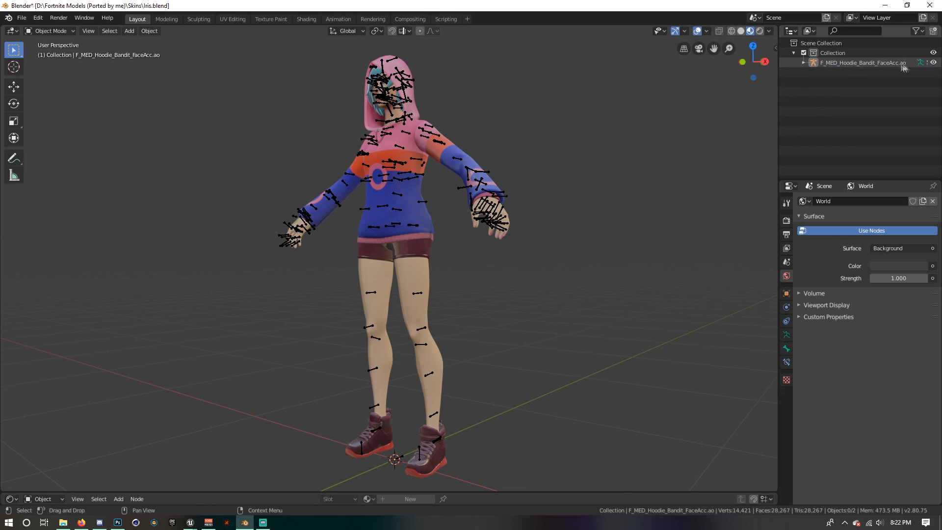
click(933, 62)
click(933, 63)
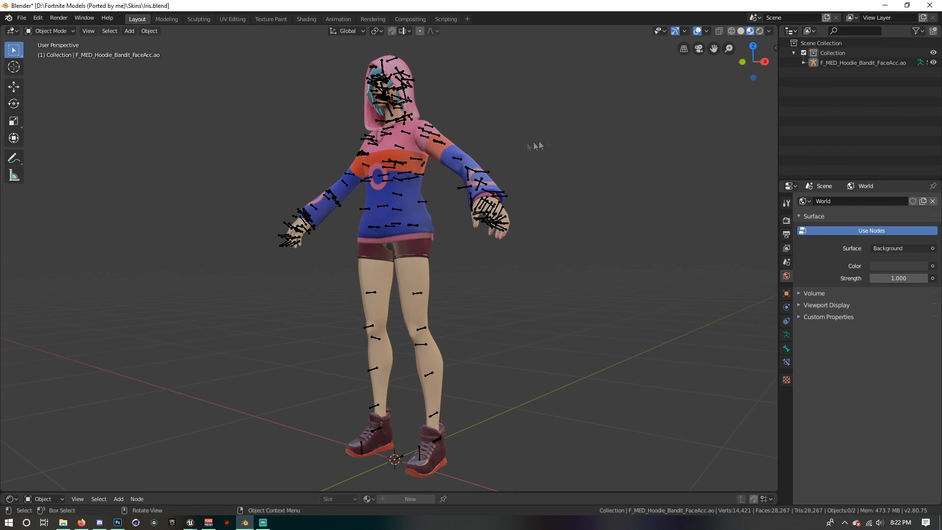
middle_drag(443, 202, 435, 197)
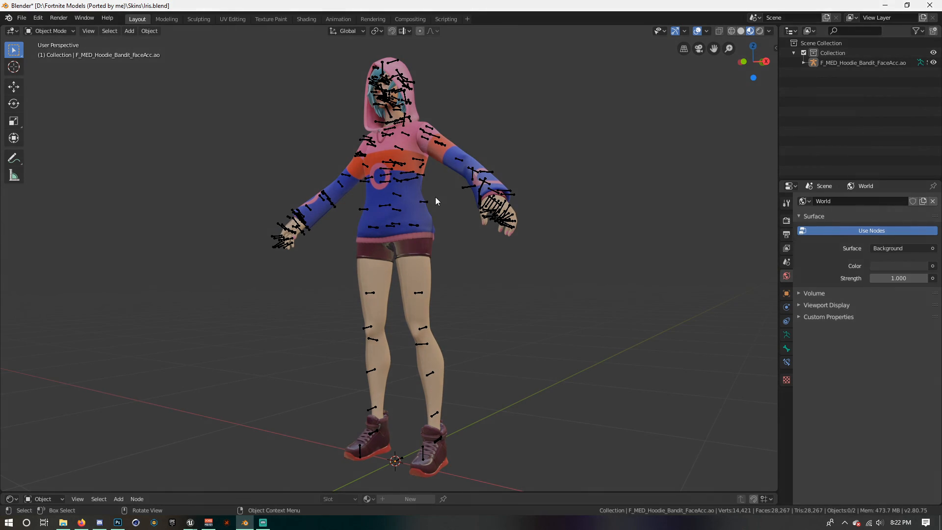